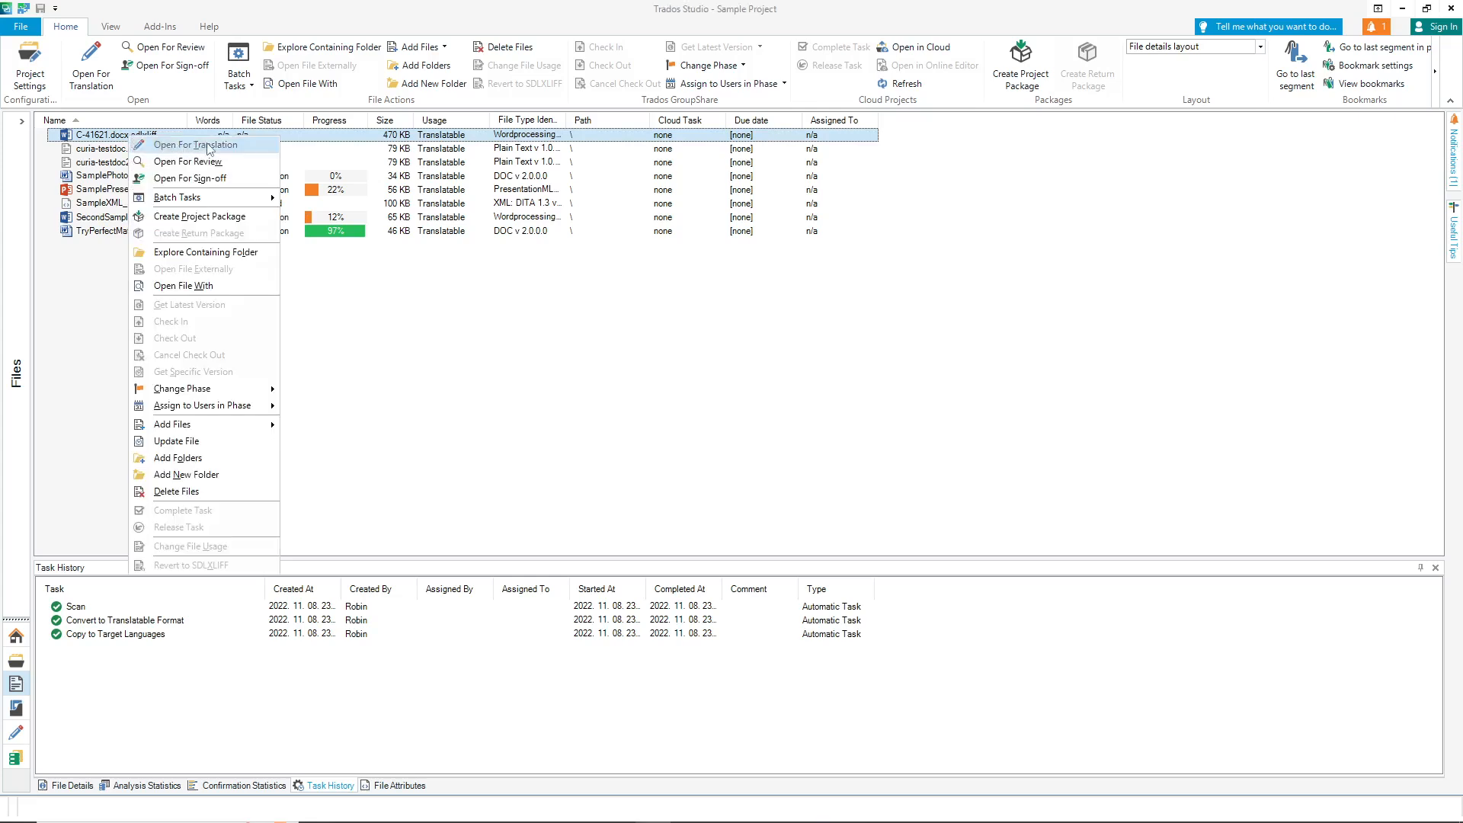
- Open the file C-41621.docx.sdlxliff for translation and look over its source segments
{"action": "left_click", "coordinate": [204, 147]}
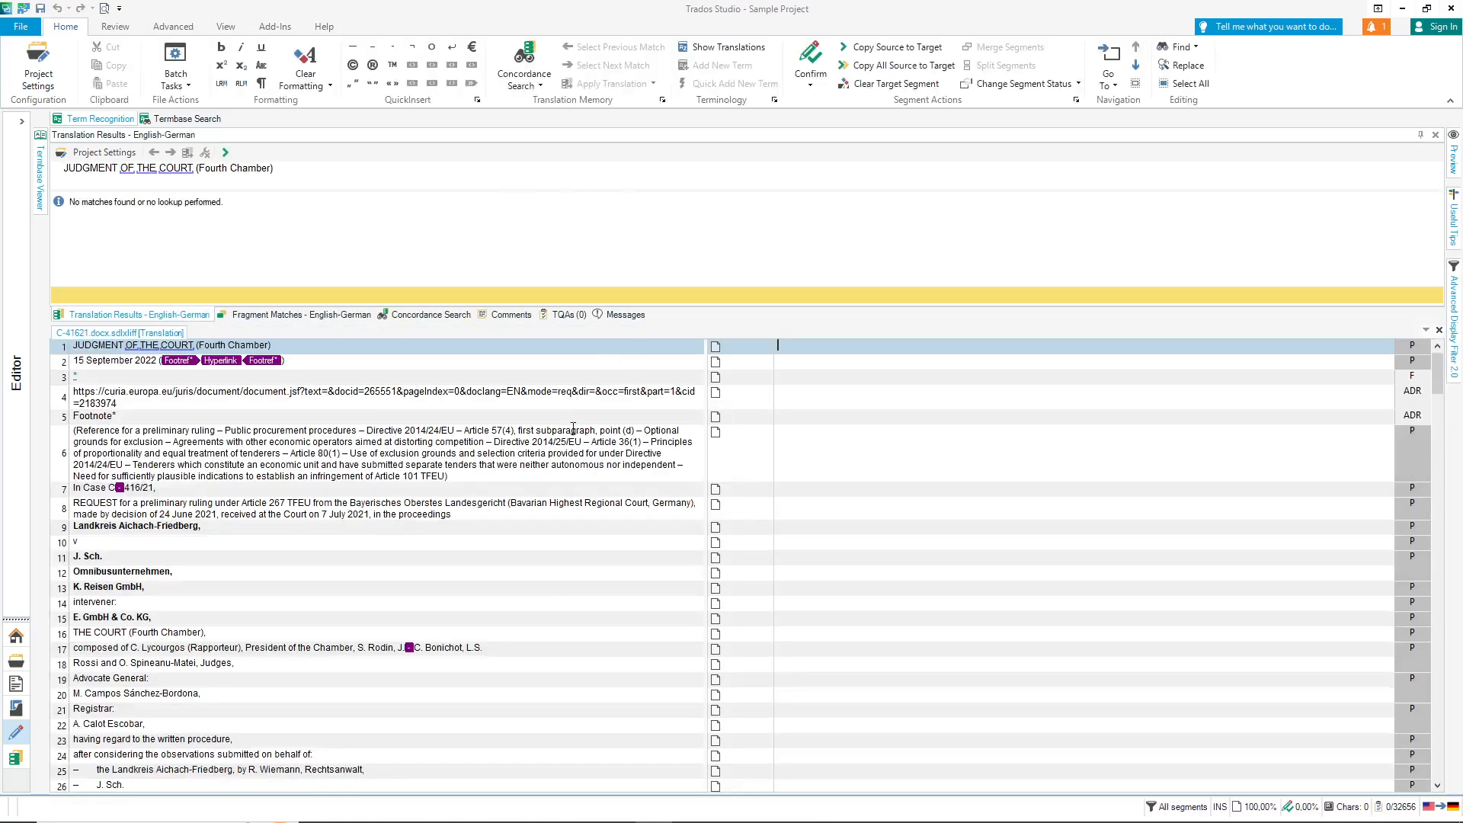
{"action": "scroll", "coordinate": [597, 500], "scroll_direction": "down", "scroll_amount": 7}
{"action": "scroll", "coordinate": [492, 590], "scroll_direction": "up", "scroll_amount": 4}
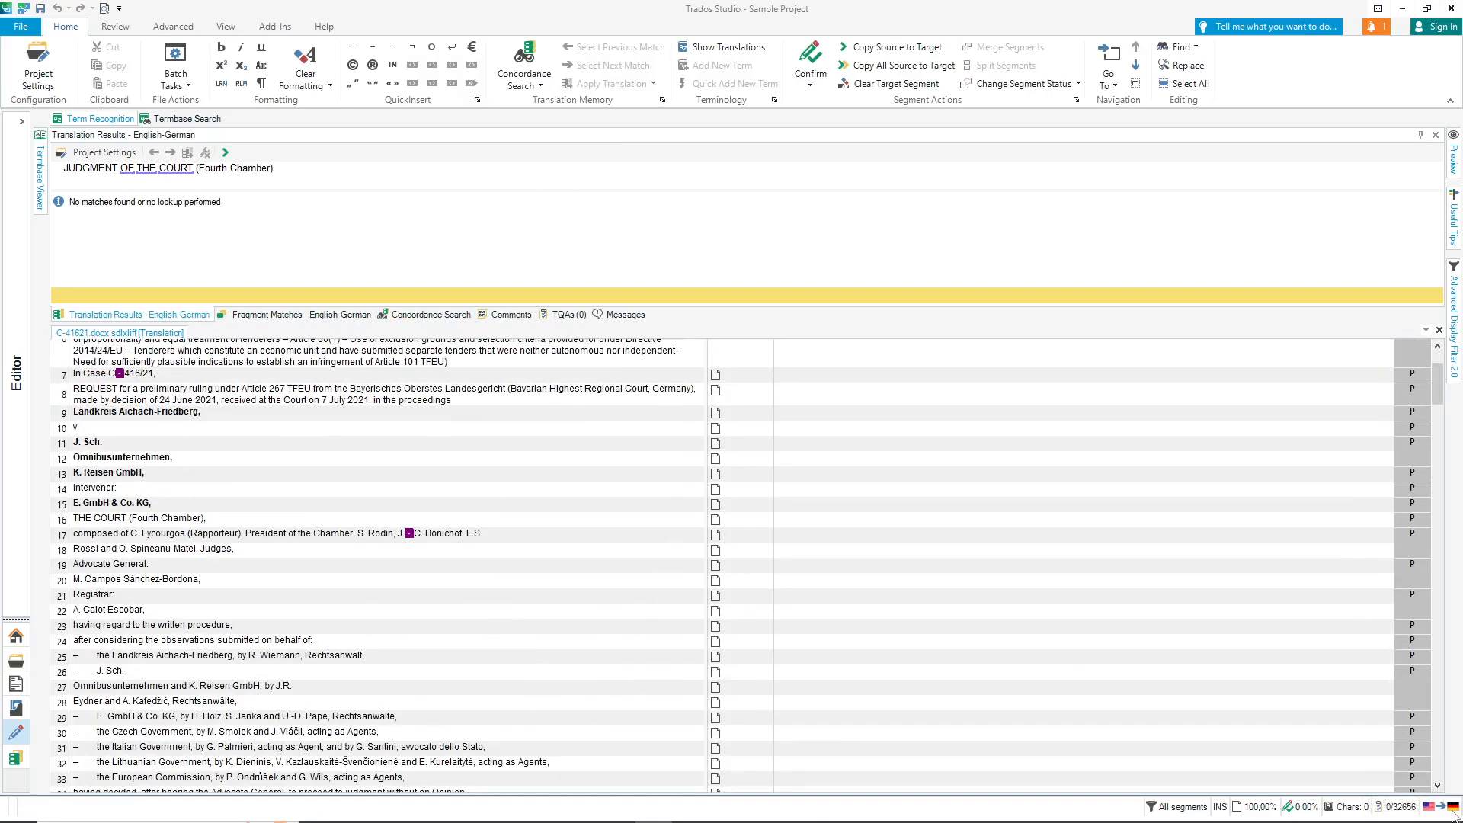
{"action": "scroll", "coordinate": [454, 551], "scroll_direction": "up", "scroll_amount": 3}
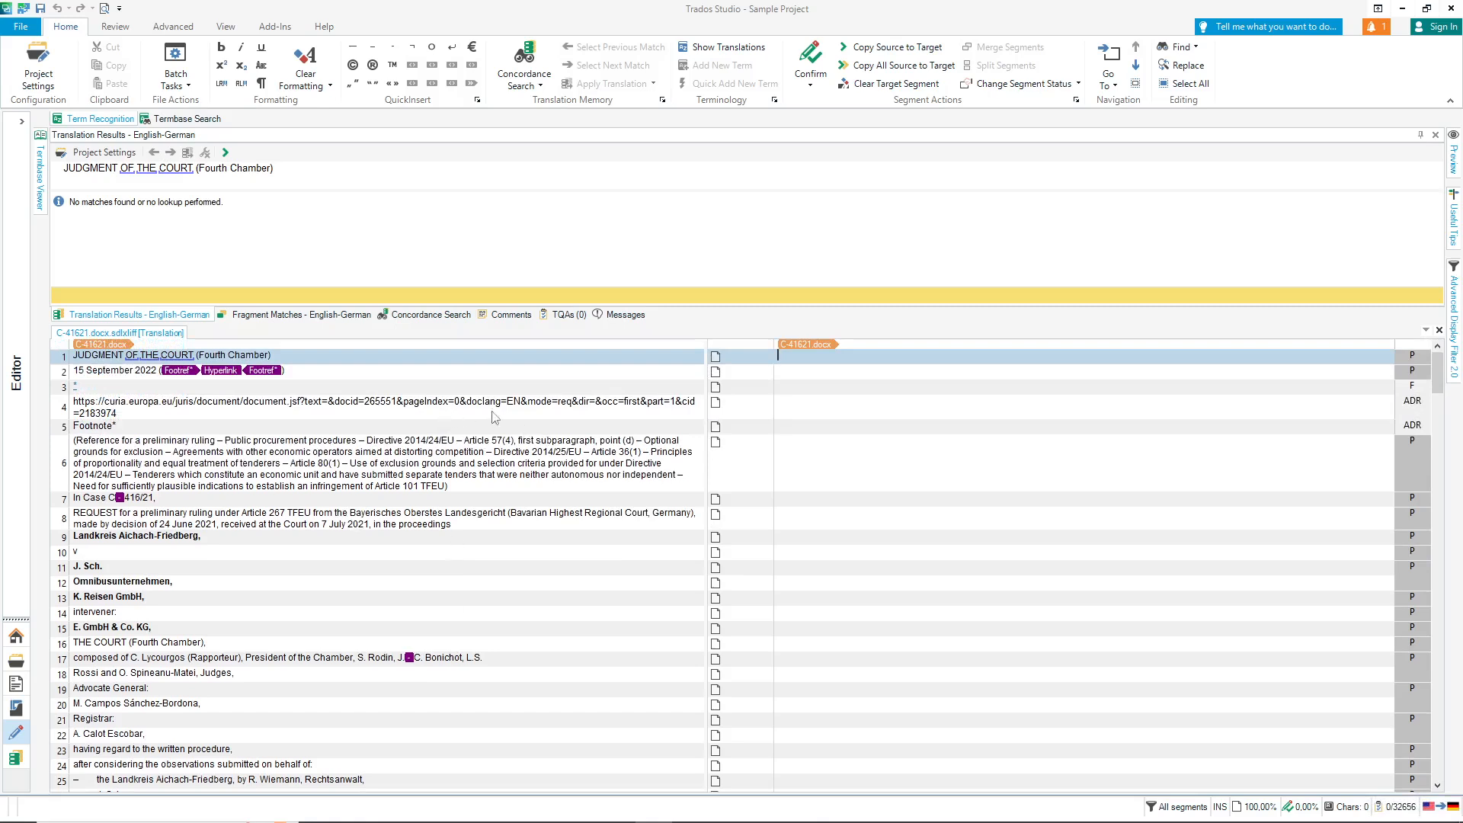
- Show the Juremy.com Browser pane, dock it beside the editor and narrow it to give the segments more room
{"action": "left_click", "coordinate": [226, 27]}
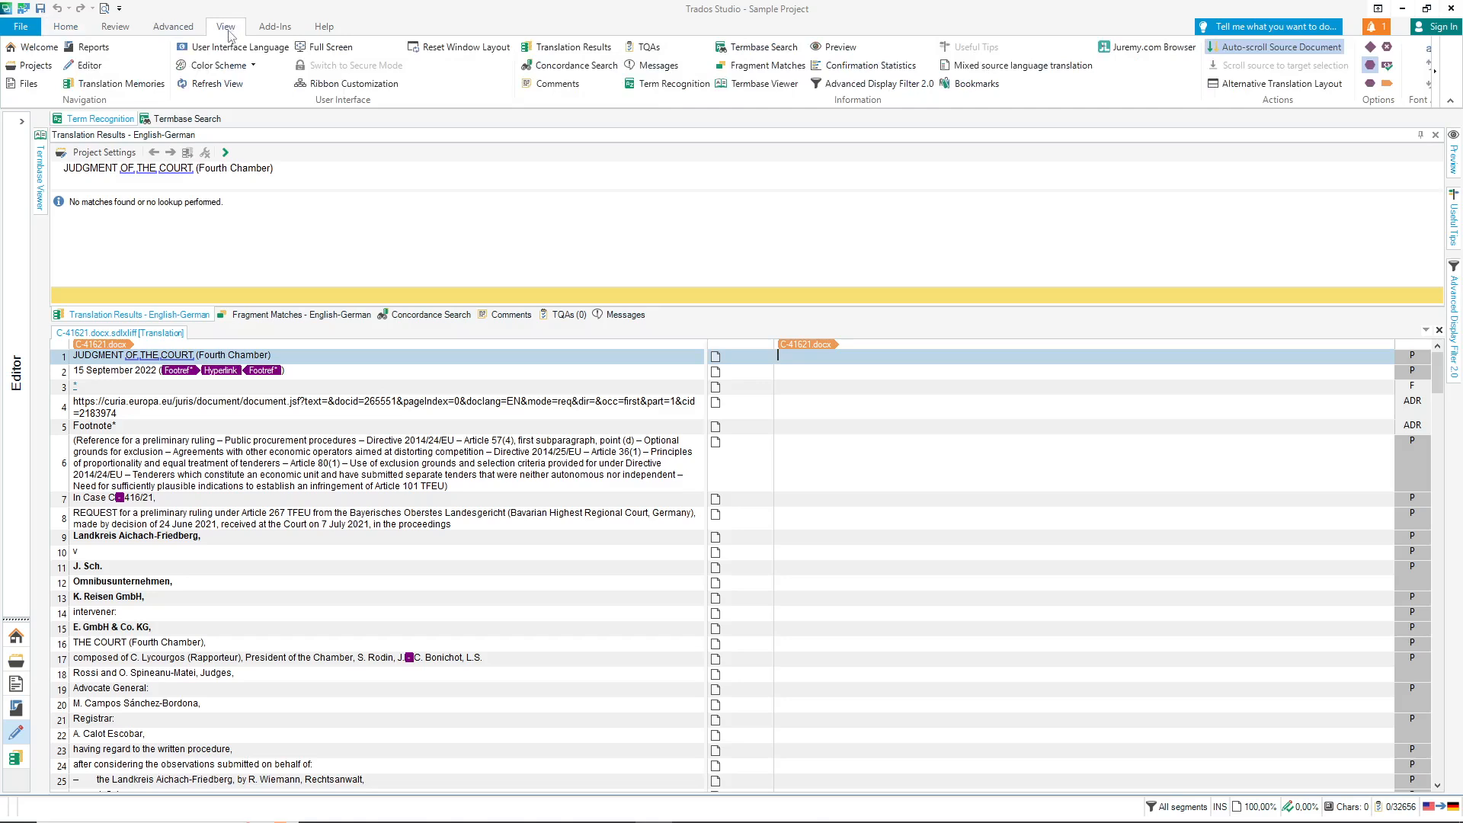
{"action": "left_click", "coordinate": [1157, 51]}
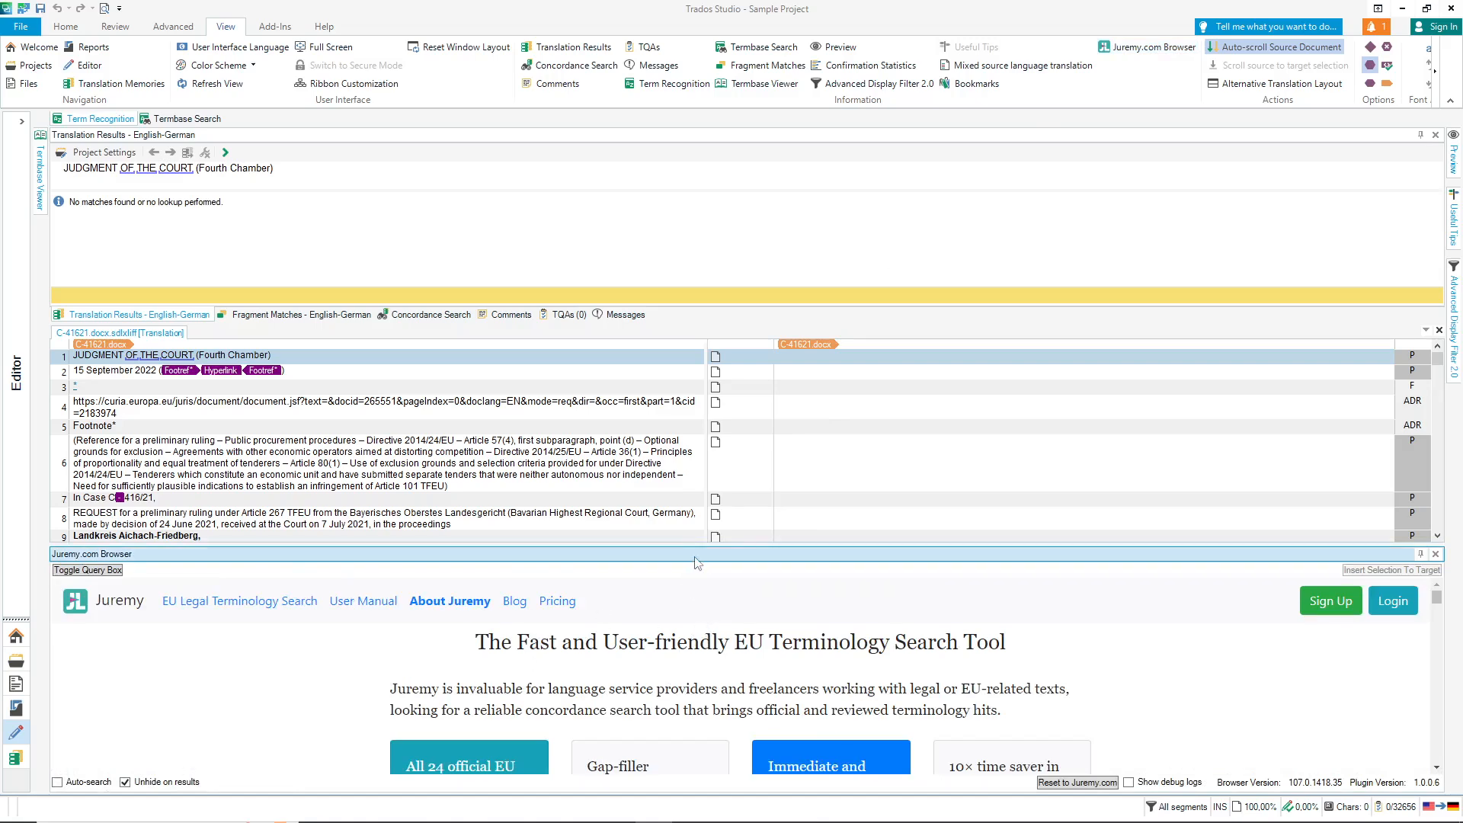
{"action": "left_click_drag", "start_coordinate": [695, 562], "coordinate": [1421, 463]}
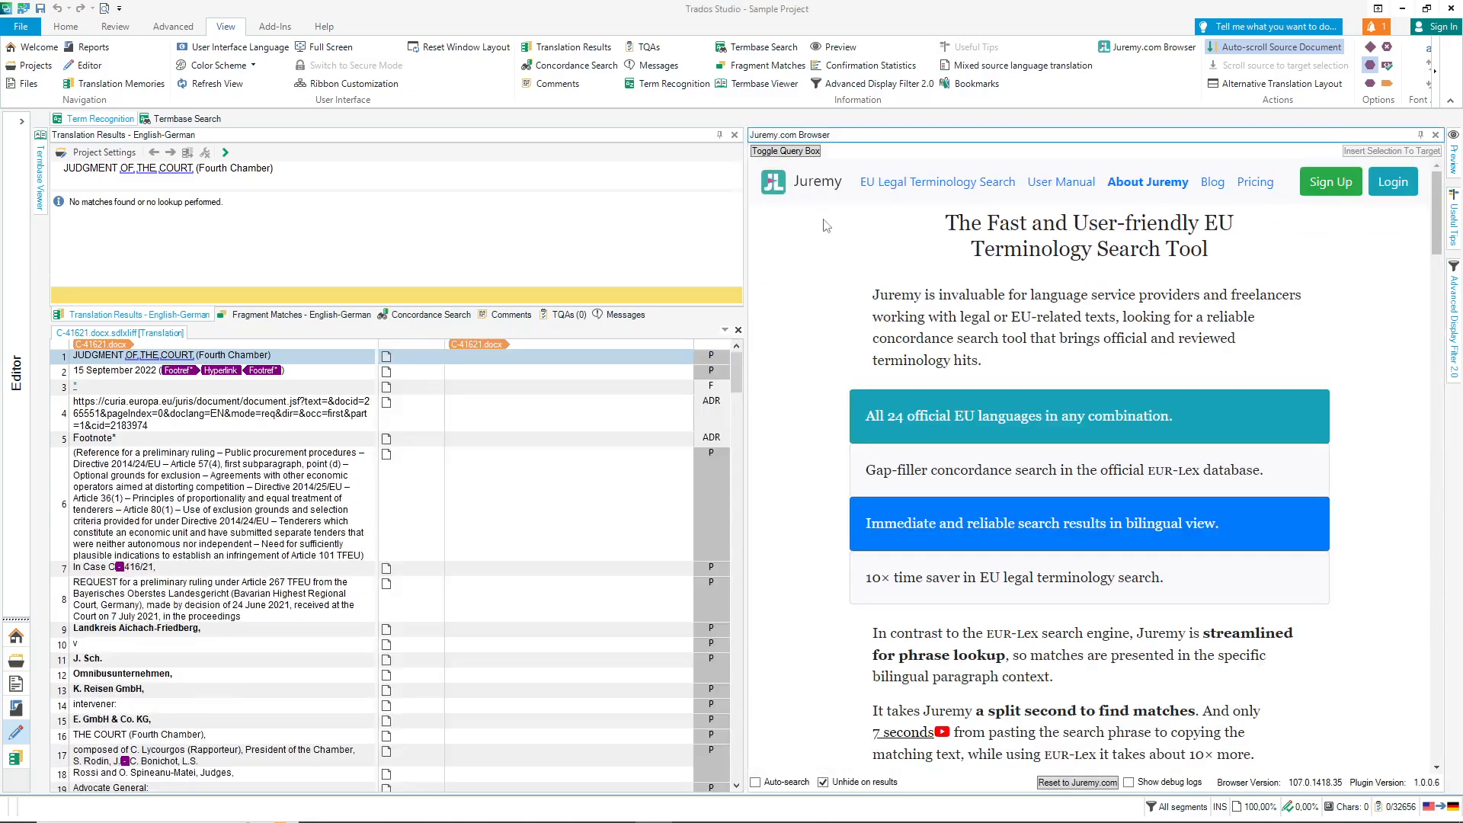
{"action": "left_click_drag", "start_coordinate": [747, 365], "coordinate": [869, 357]}
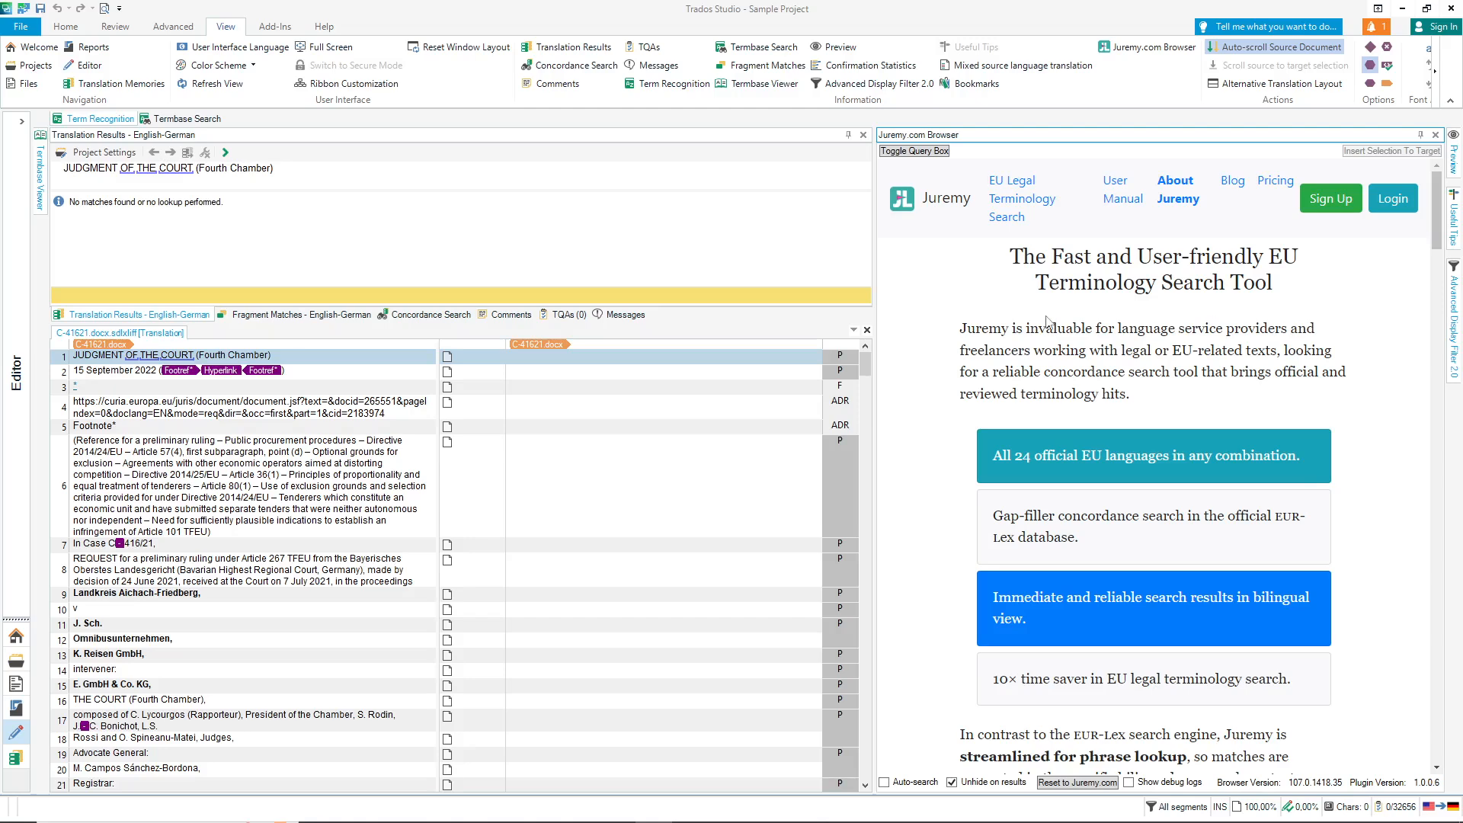
- Log in to Juremy with the user name and the account password, and return to the start of the page
{"action": "left_click", "coordinate": [1385, 201]}
{"action": "type", "text": "ju"}
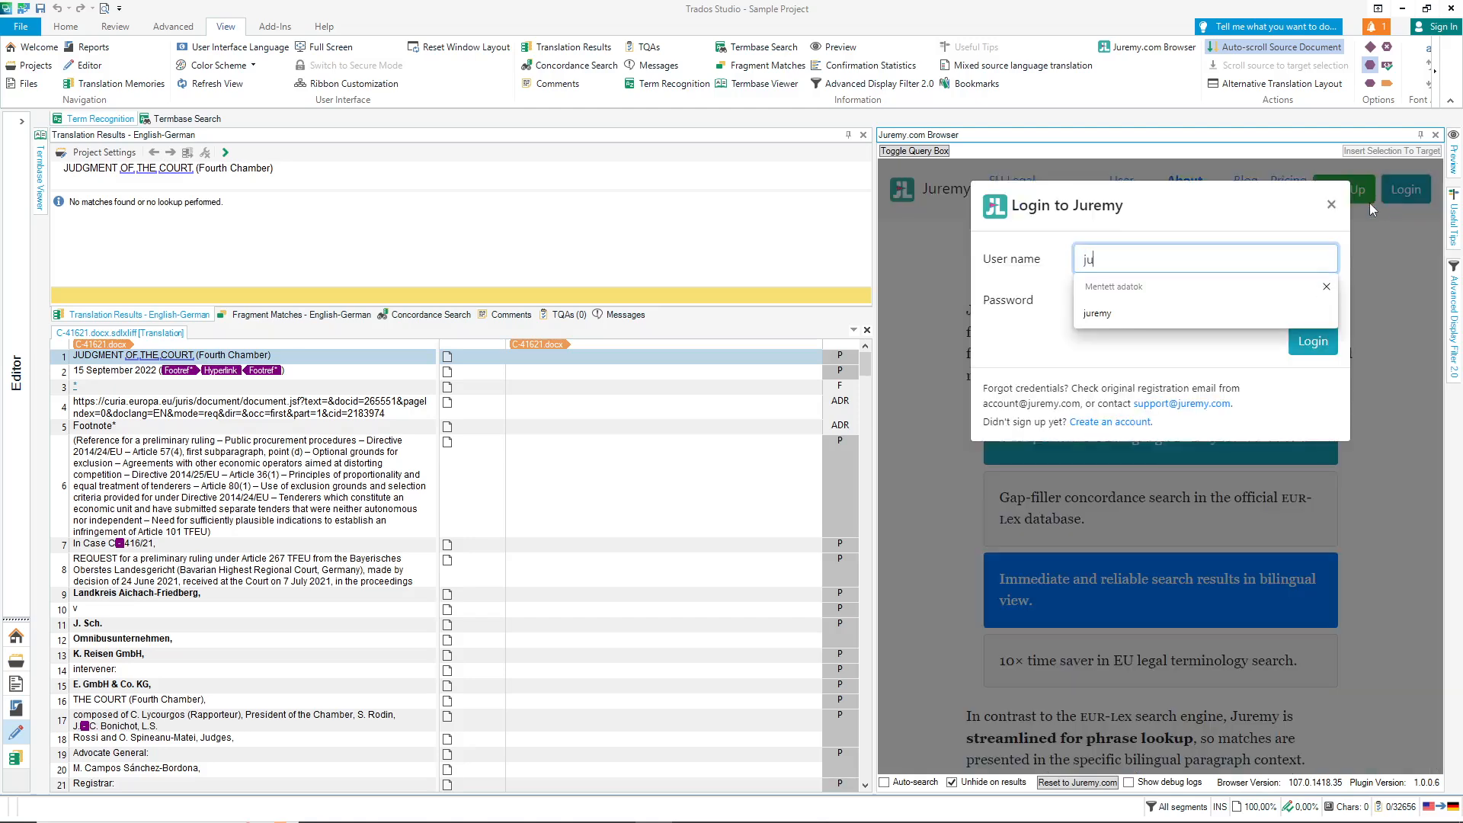
{"action": "type", "text": "remy"}
{"action": "key", "text": "Tab"}
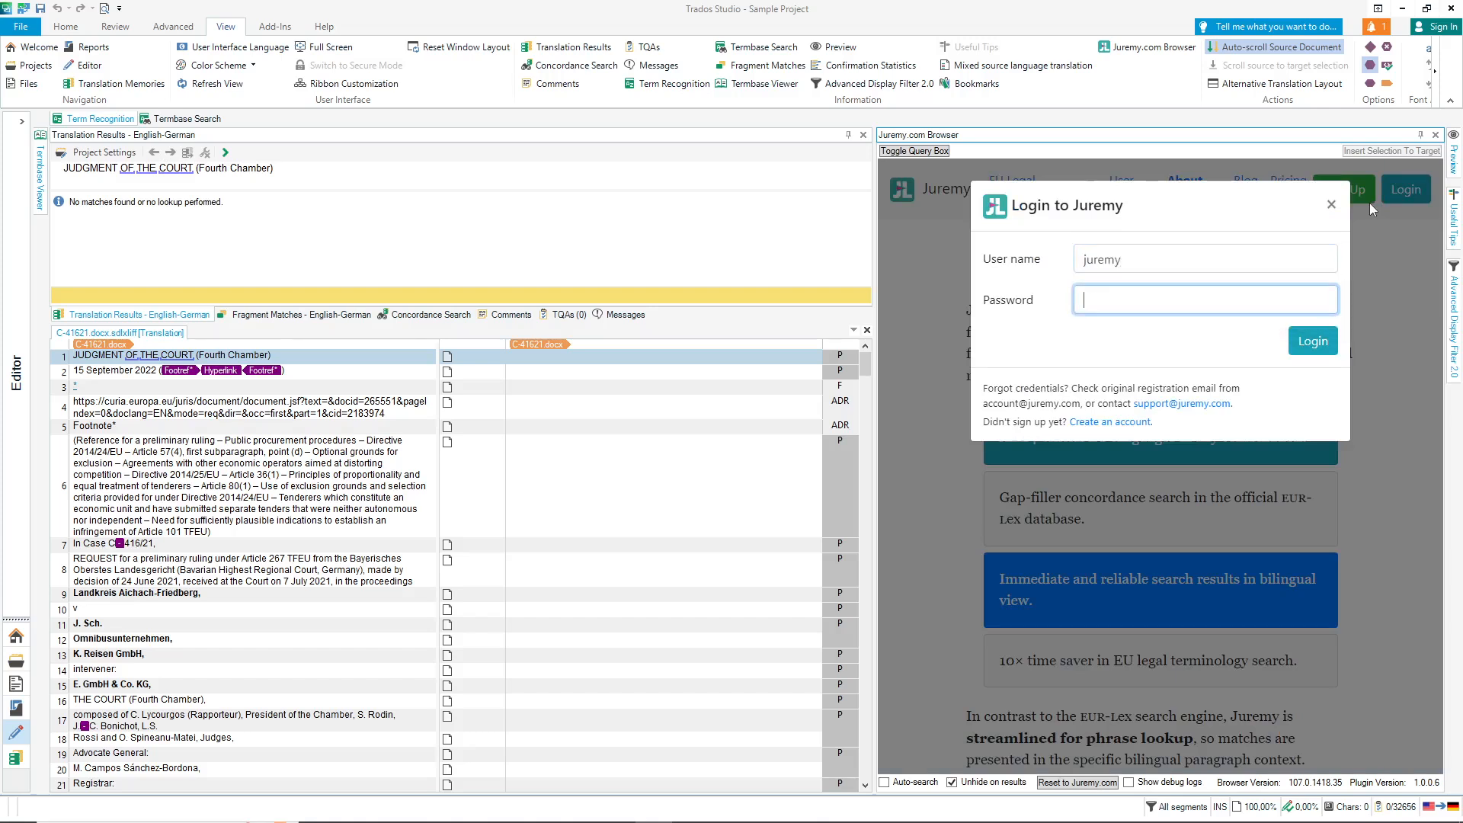
{"action": "type", "text": "••••••••••••••"}
{"action": "left_click", "coordinate": [1299, 340]}
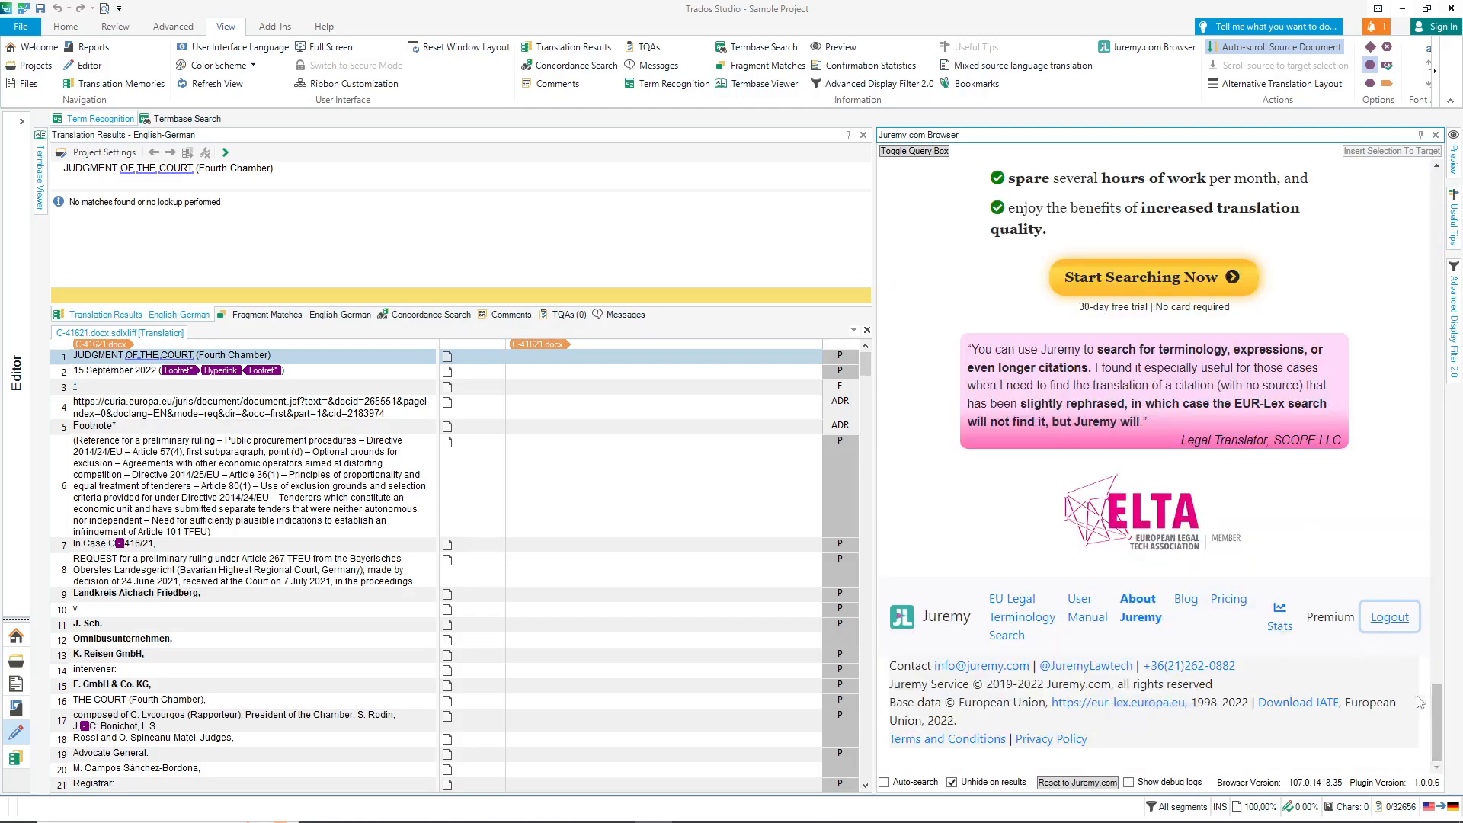
{"action": "left_click_drag", "start_coordinate": [1439, 733], "coordinate": [1385, 175]}
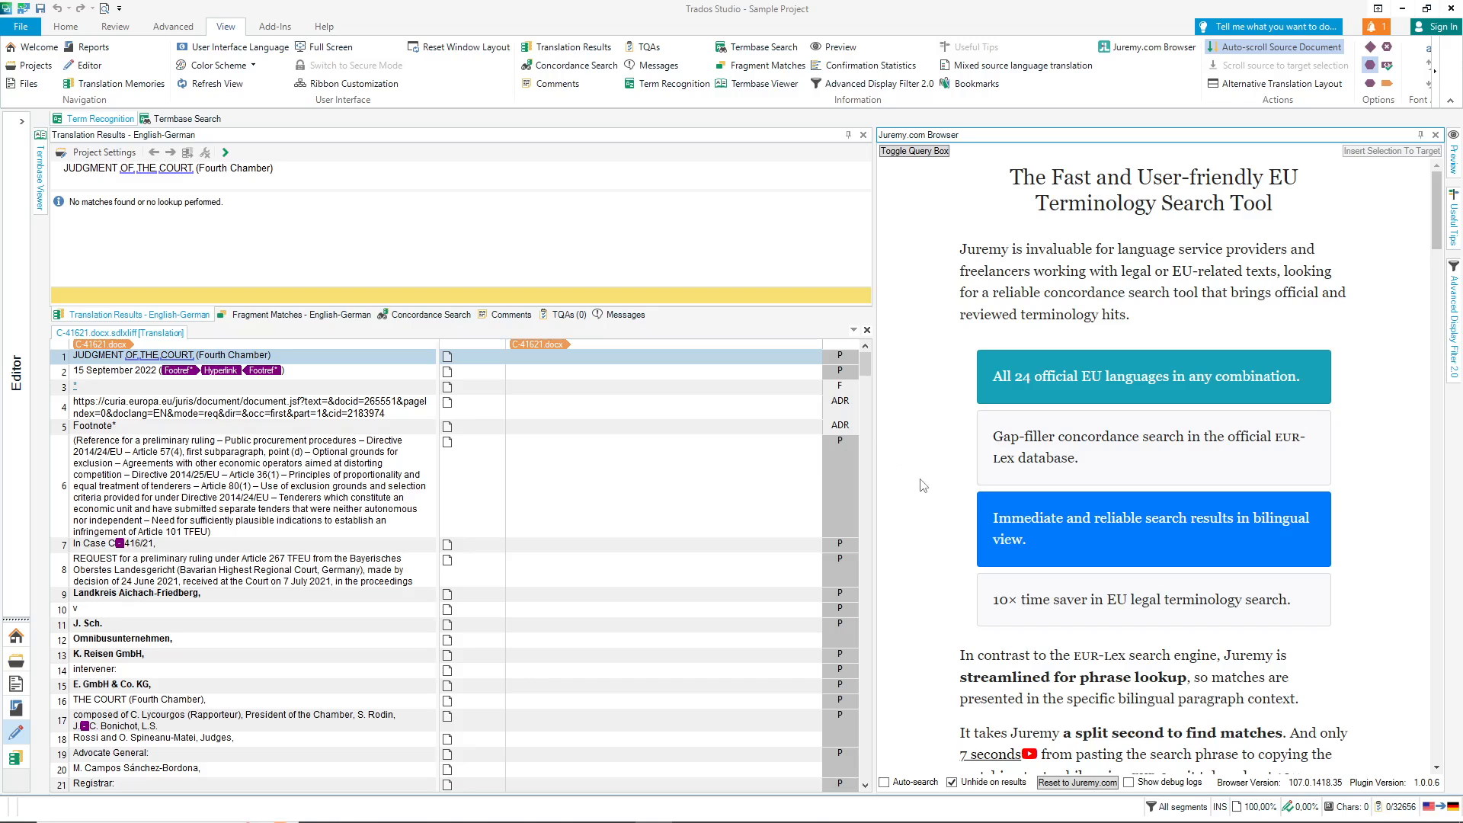
- Search Juremy.com for the whole of segment 6 and look through the extracted terms
{"action": "left_click", "coordinate": [533, 451]}
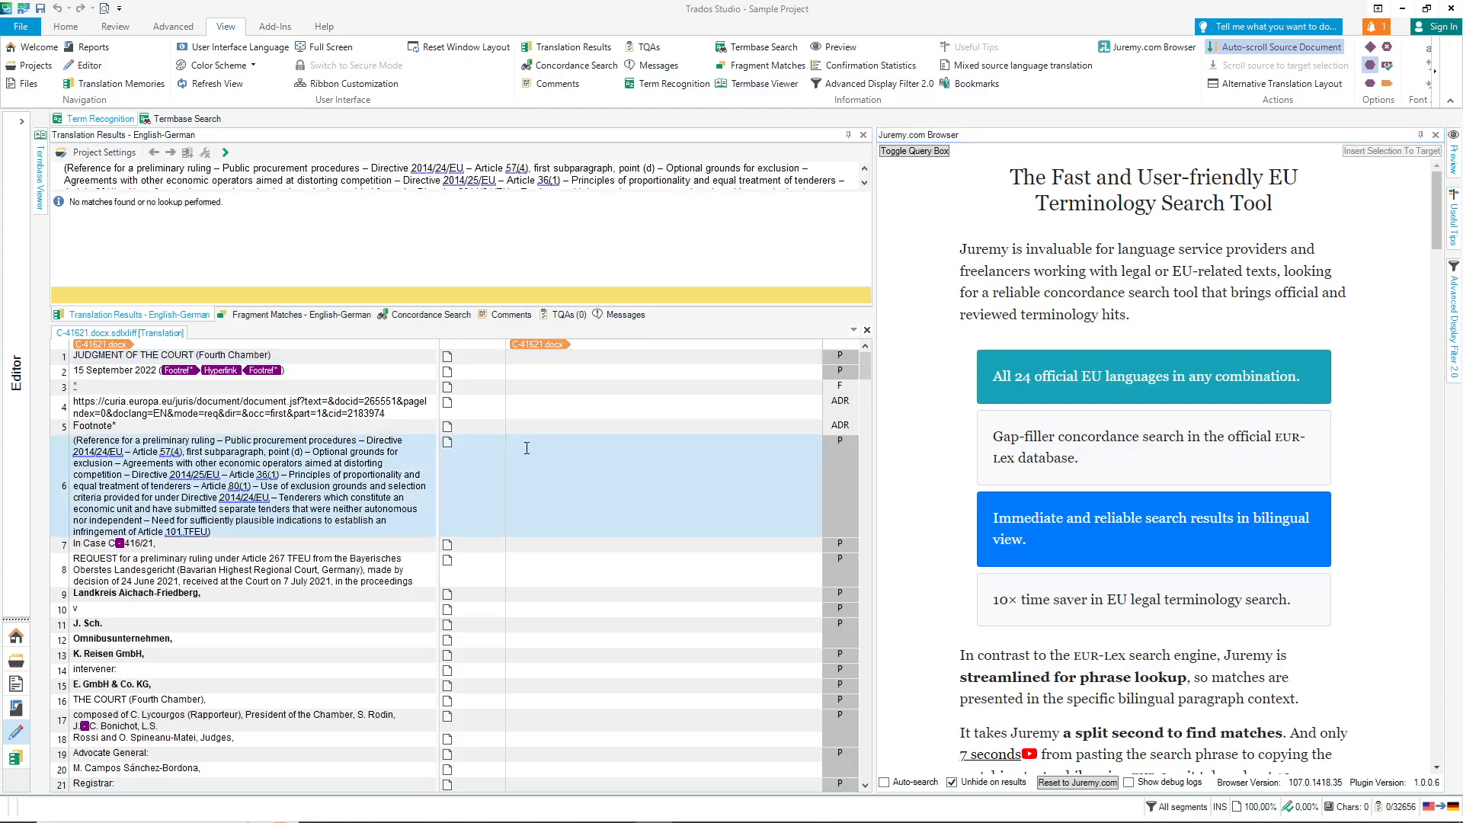
{"action": "right_click", "coordinate": [526, 450]}
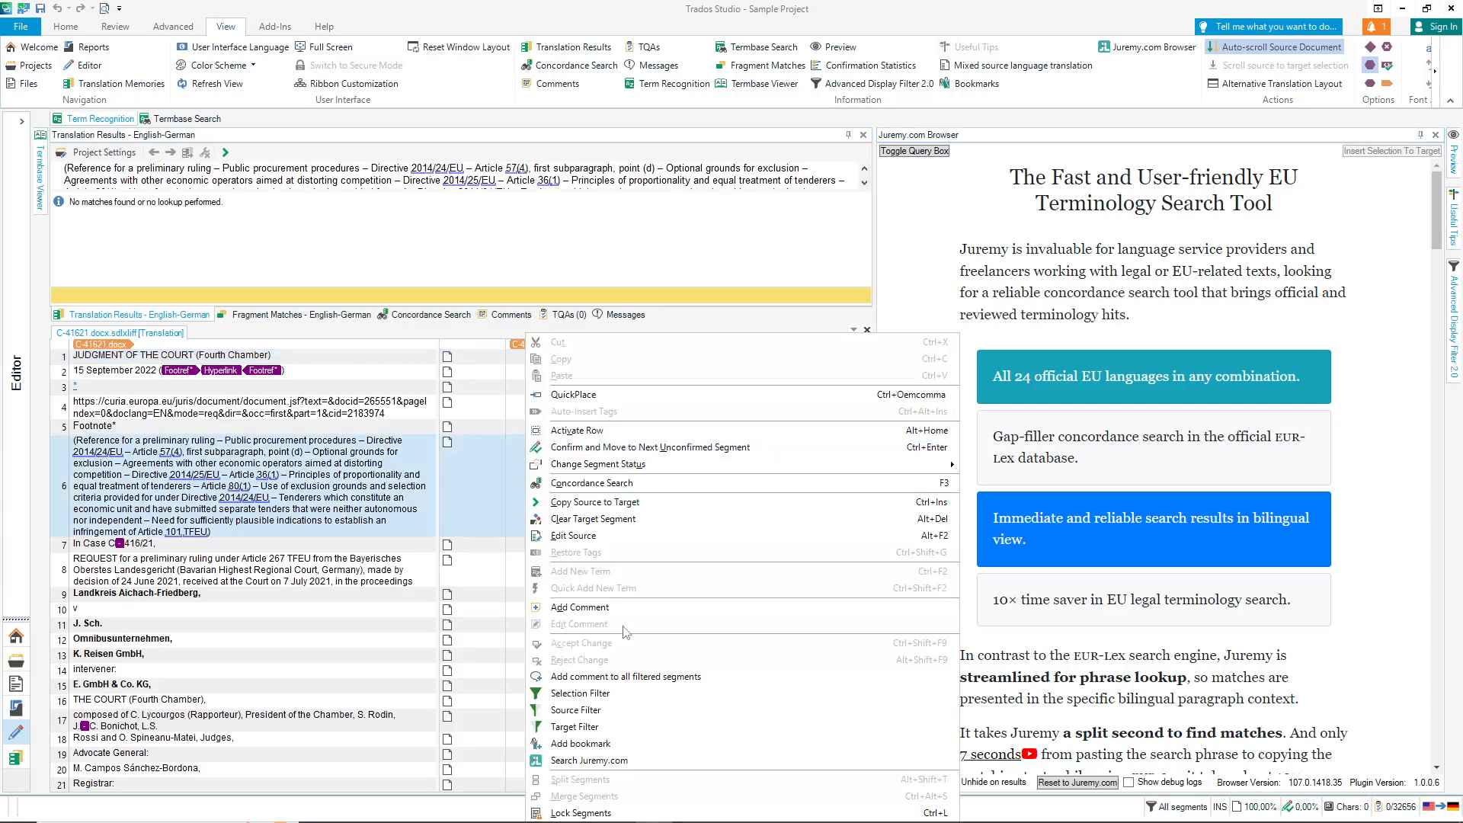
{"action": "left_click", "coordinate": [640, 762]}
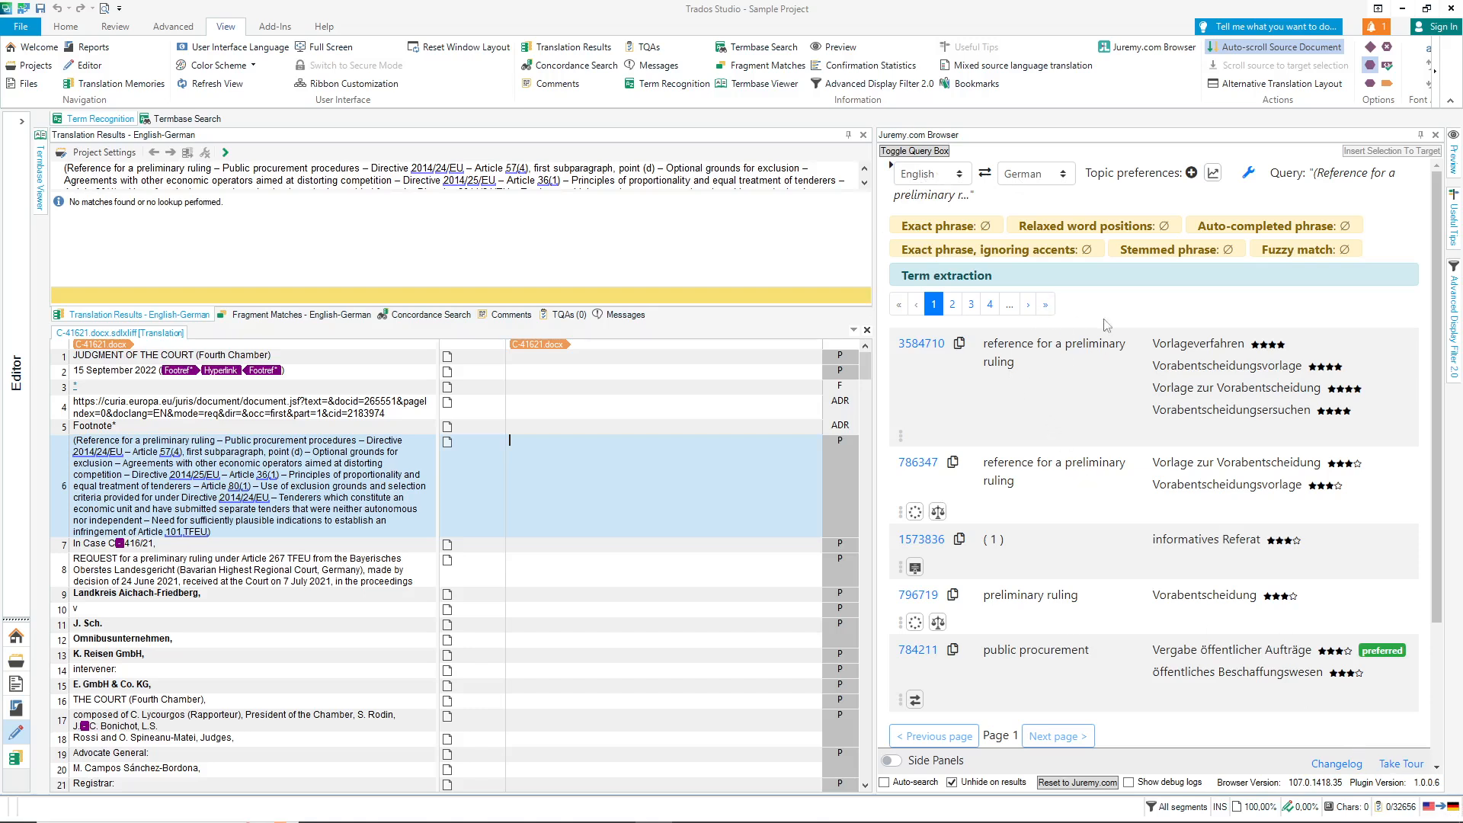
{"action": "scroll", "coordinate": [1118, 495], "scroll_direction": "down", "scroll_amount": 3}
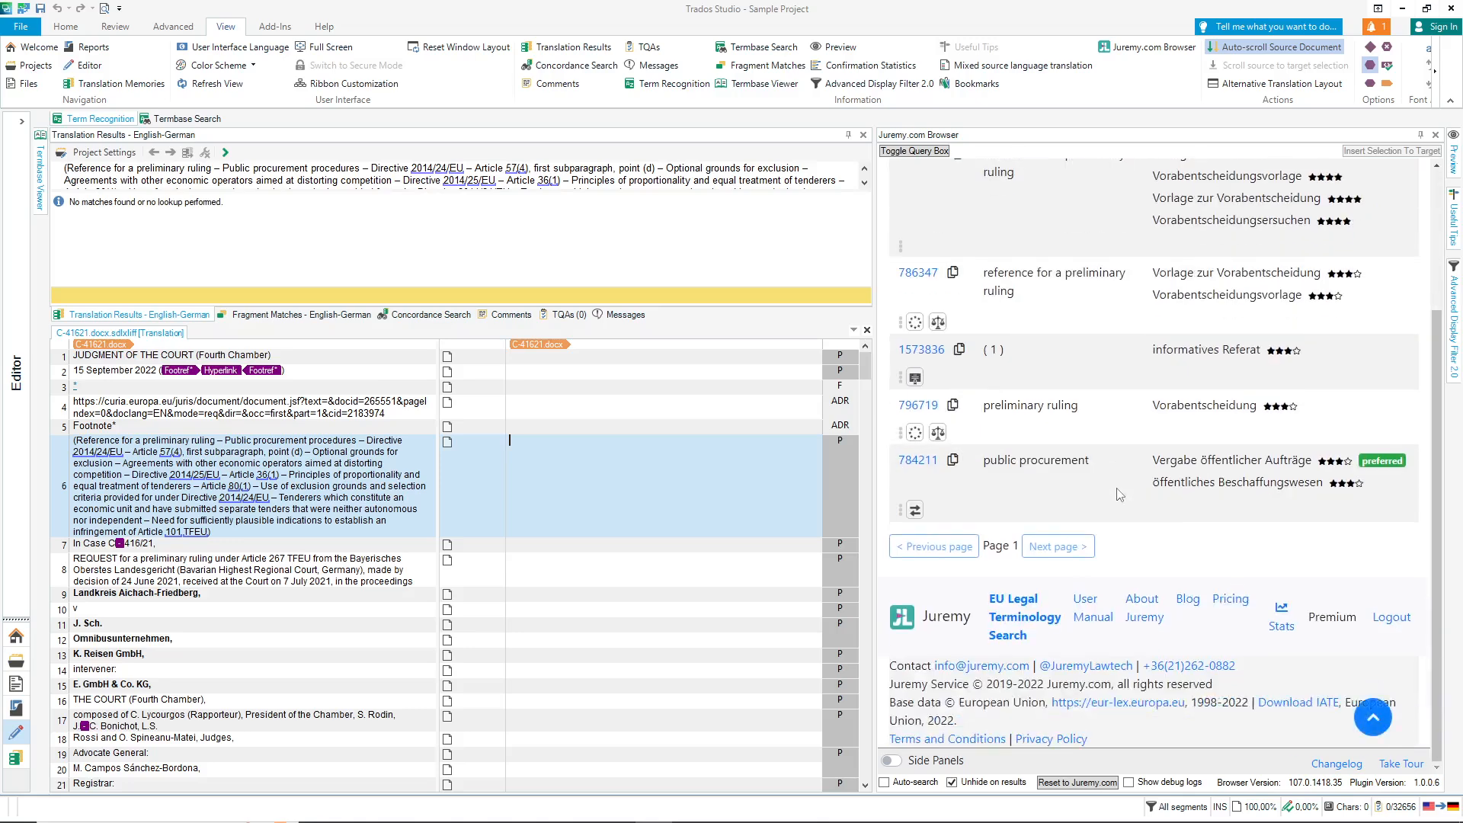
{"action": "scroll", "coordinate": [1118, 495], "scroll_direction": "up", "scroll_amount": 3}
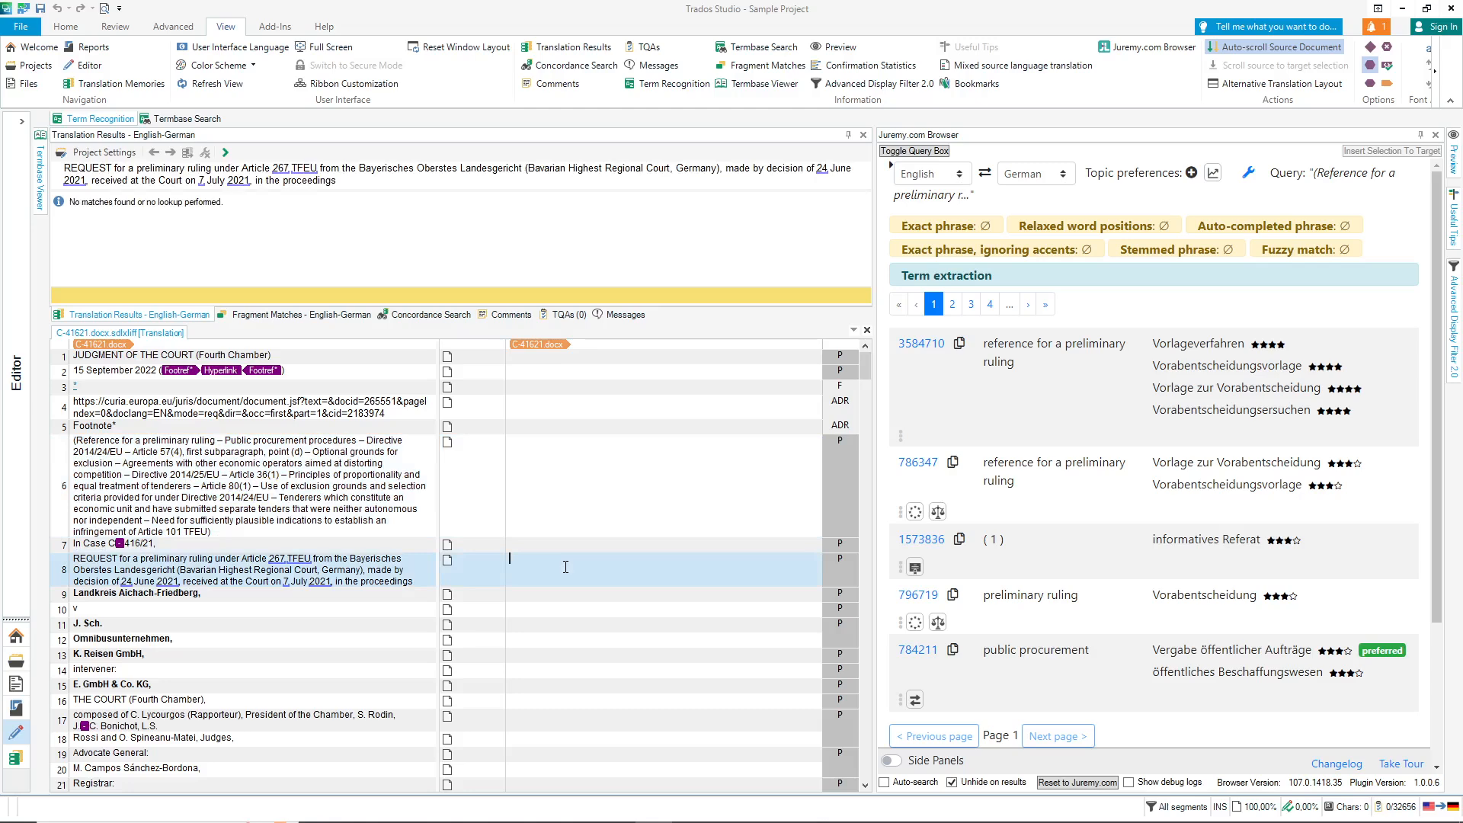
- Search Juremy.com for segment 8 and insert the full German text of fuzzy match 62010CJ0351 into its target
{"action": "right_click", "coordinate": [565, 567]}
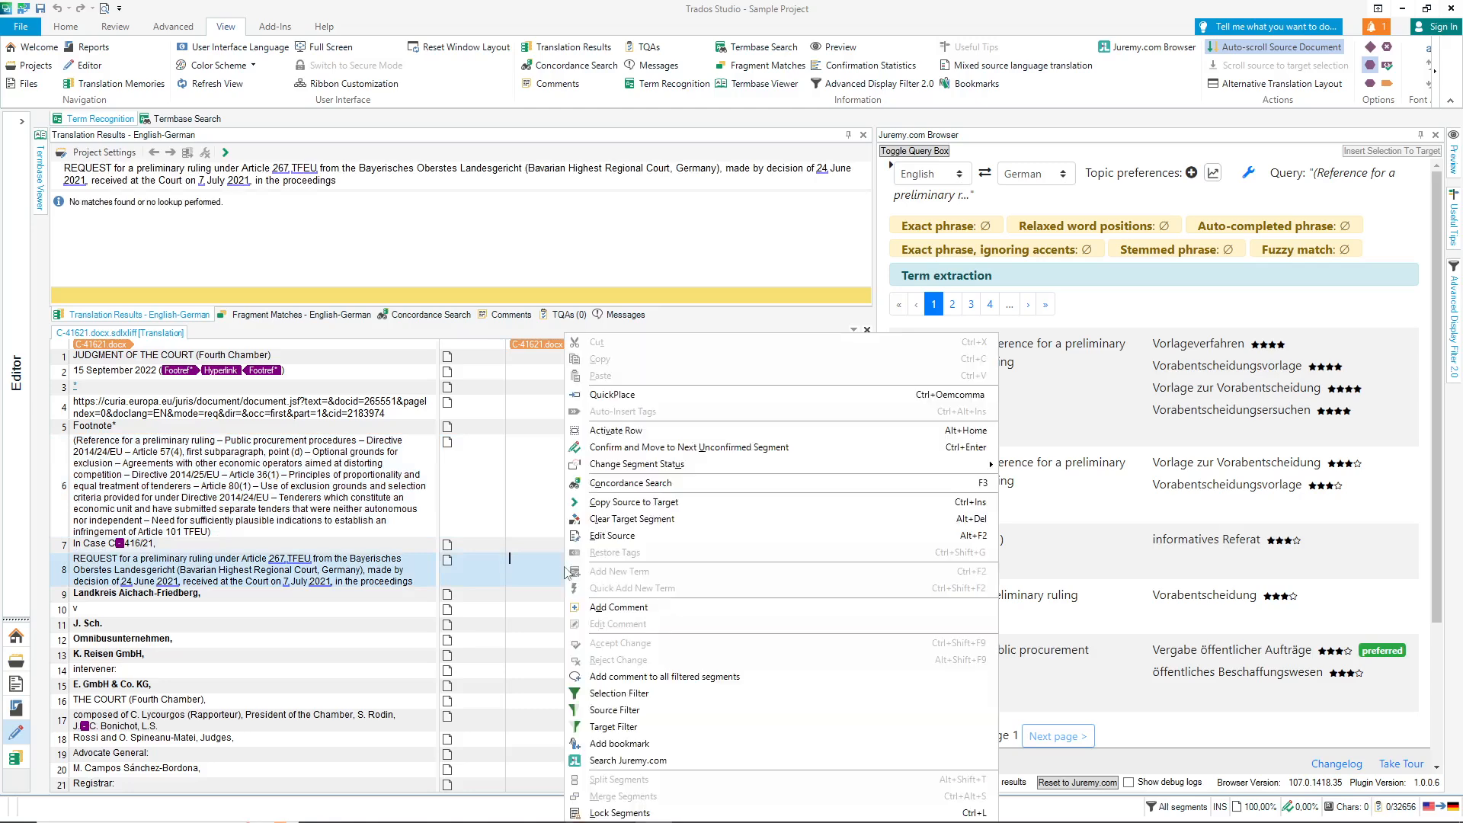
{"action": "left_click", "coordinate": [636, 759]}
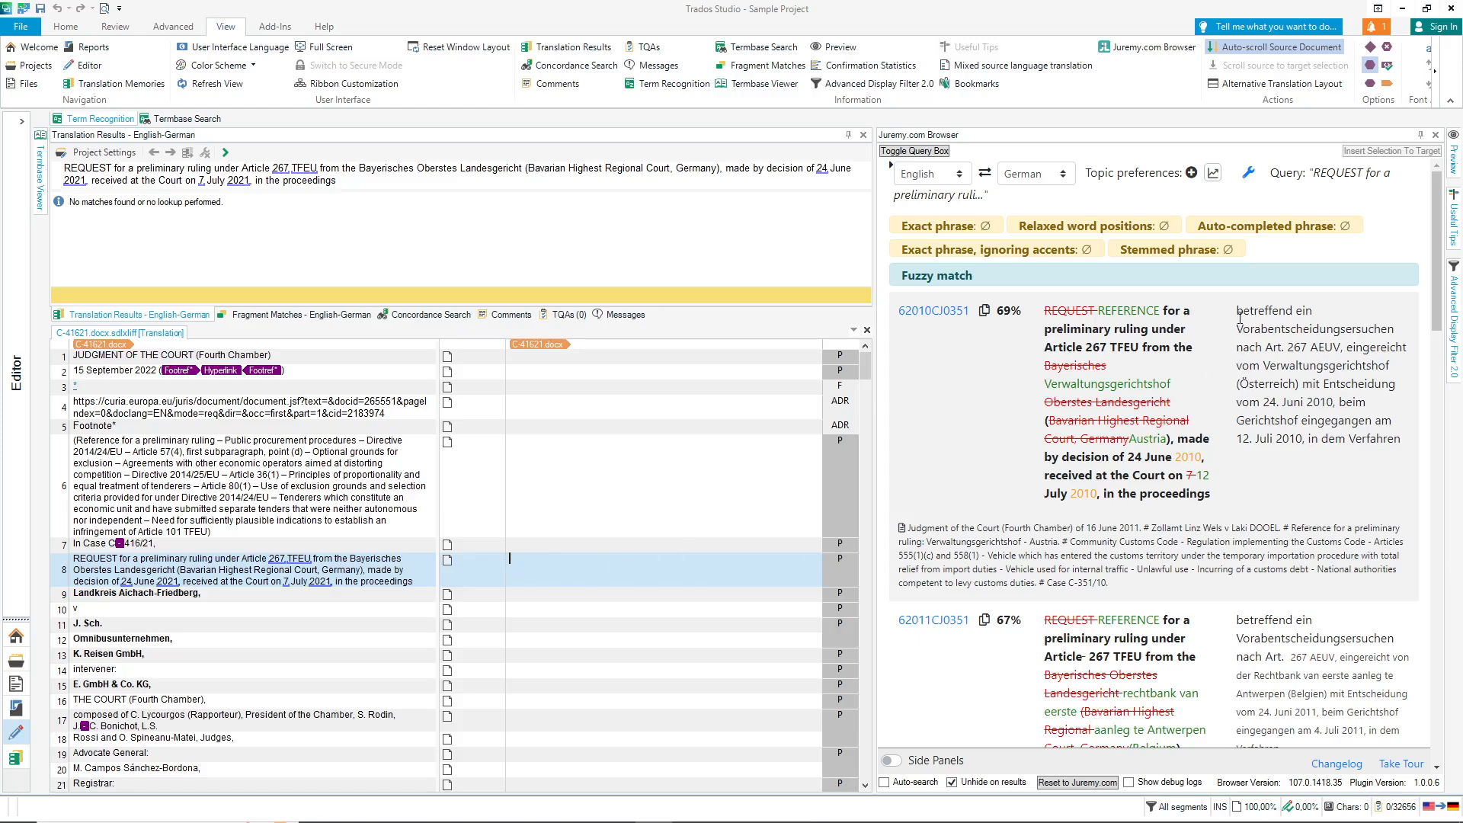
{"action": "left_click_drag", "start_coordinate": [1237, 308], "coordinate": [1414, 442]}
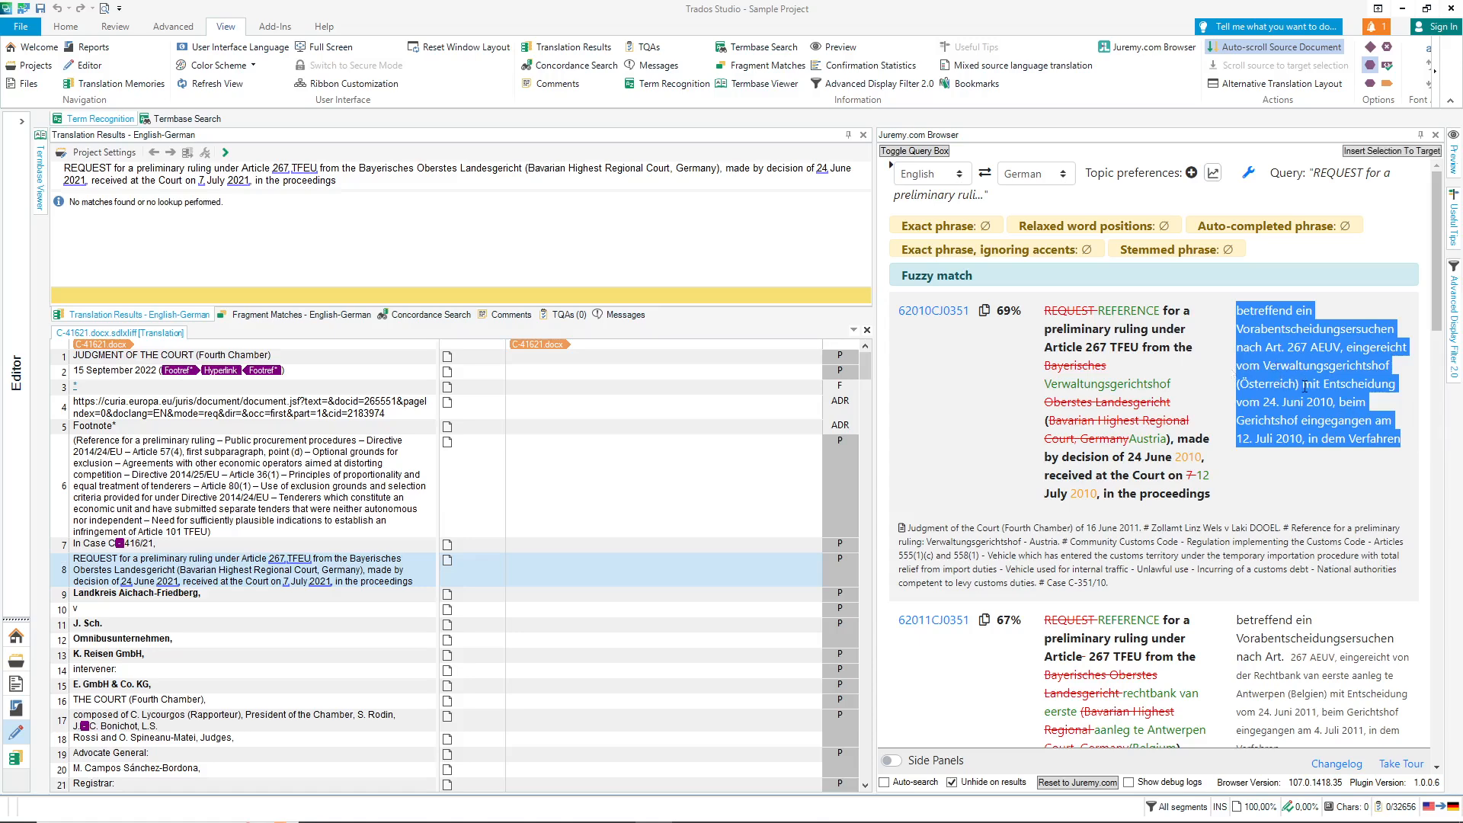
{"action": "left_click", "coordinate": [1386, 151]}
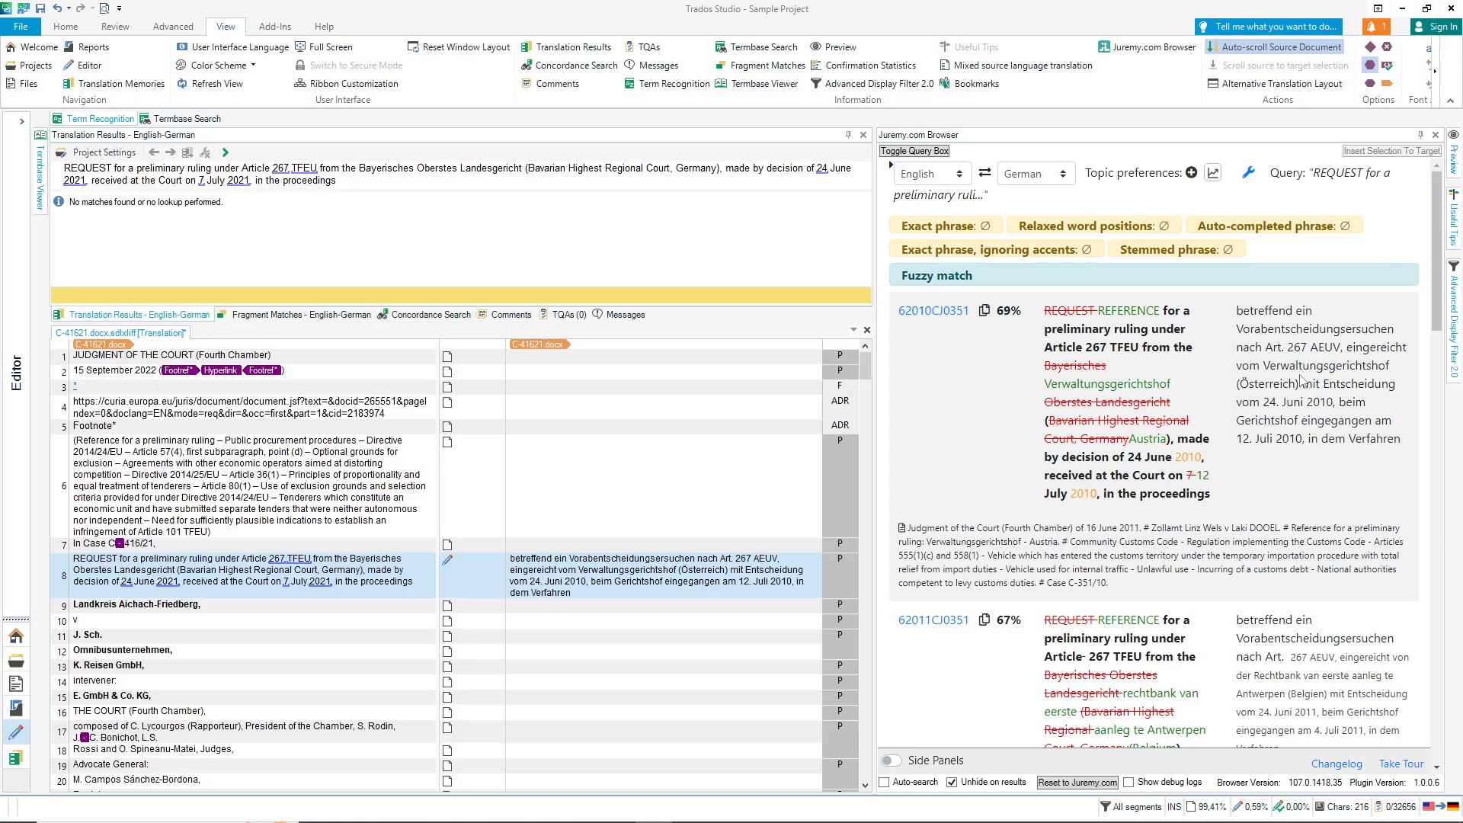
- Copy the German passage from "Art. 267 AEUV" to "24. Juni 20" in match 62010CJ0351 and paste it at the end of segment 8's target
{"action": "left_click_drag", "start_coordinate": [1266, 347], "coordinate": [1320, 398]}
{"action": "key", "text": "cmd+c"}
{"action": "mouse_move", "coordinate": [1349, 372]}
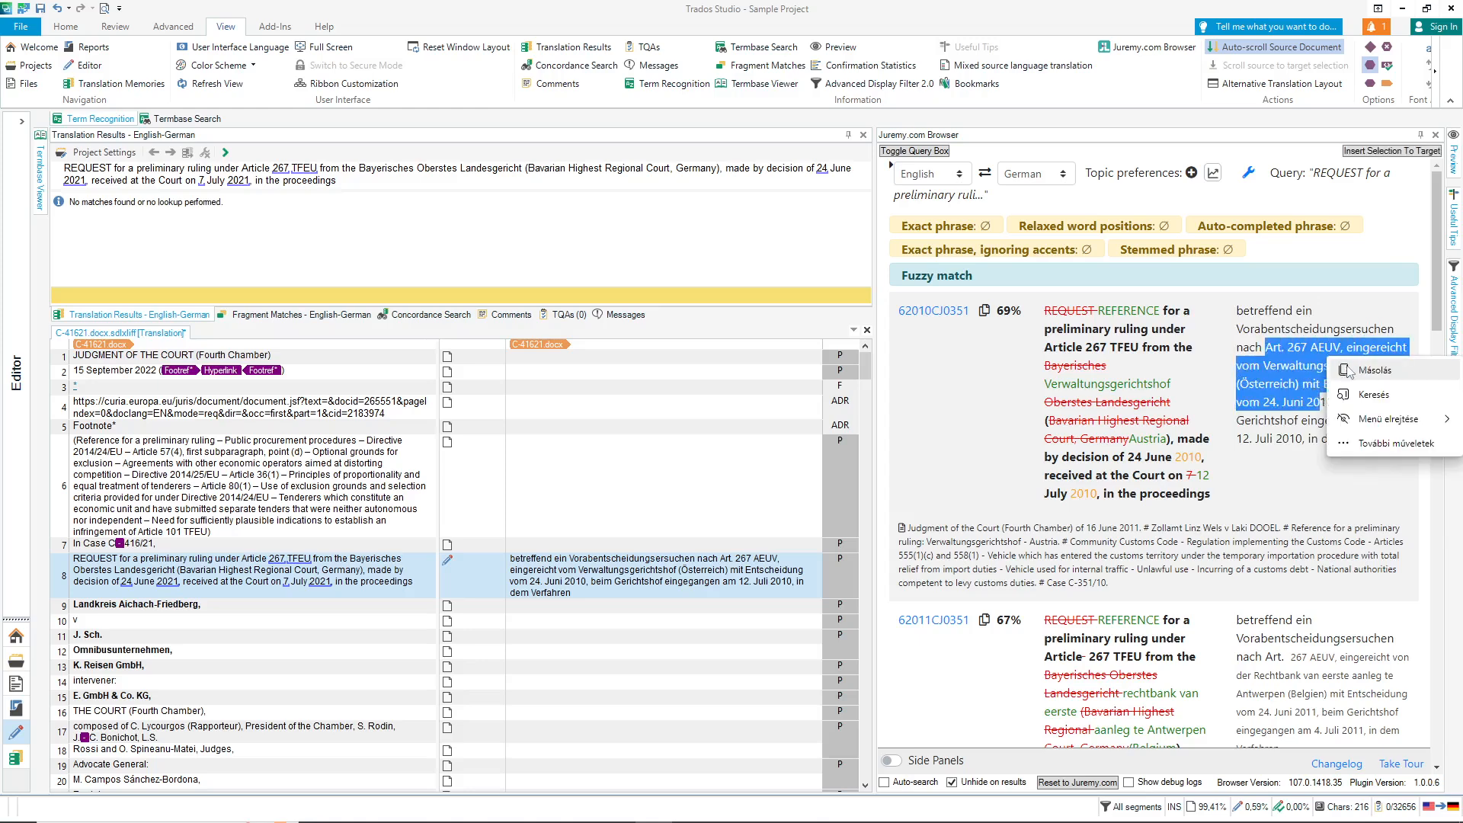
{"action": "left_click", "coordinate": [1380, 371]}
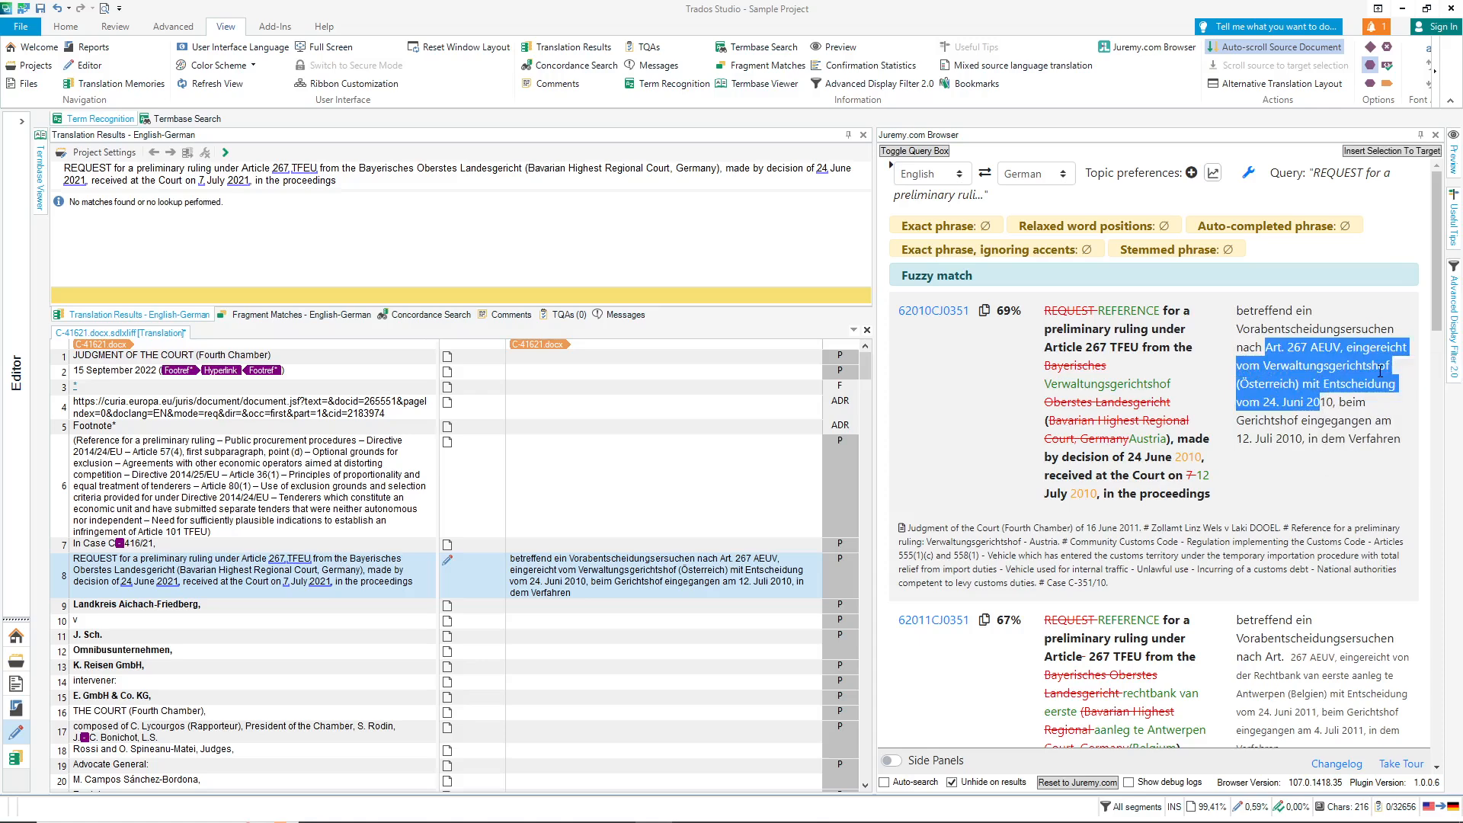
{"action": "left_click", "coordinate": [633, 595]}
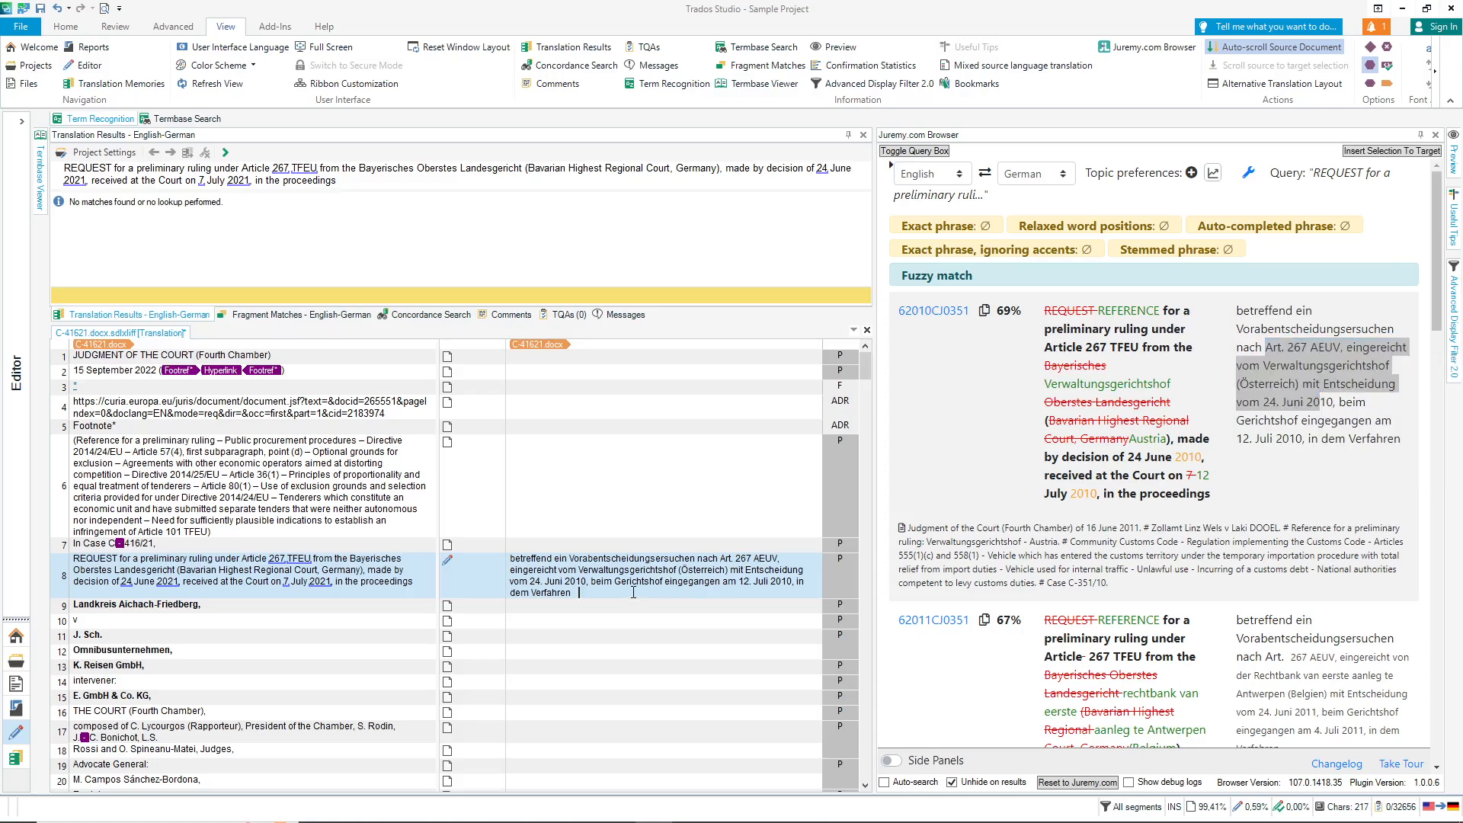
{"action": "right_click", "coordinate": [634, 592]}
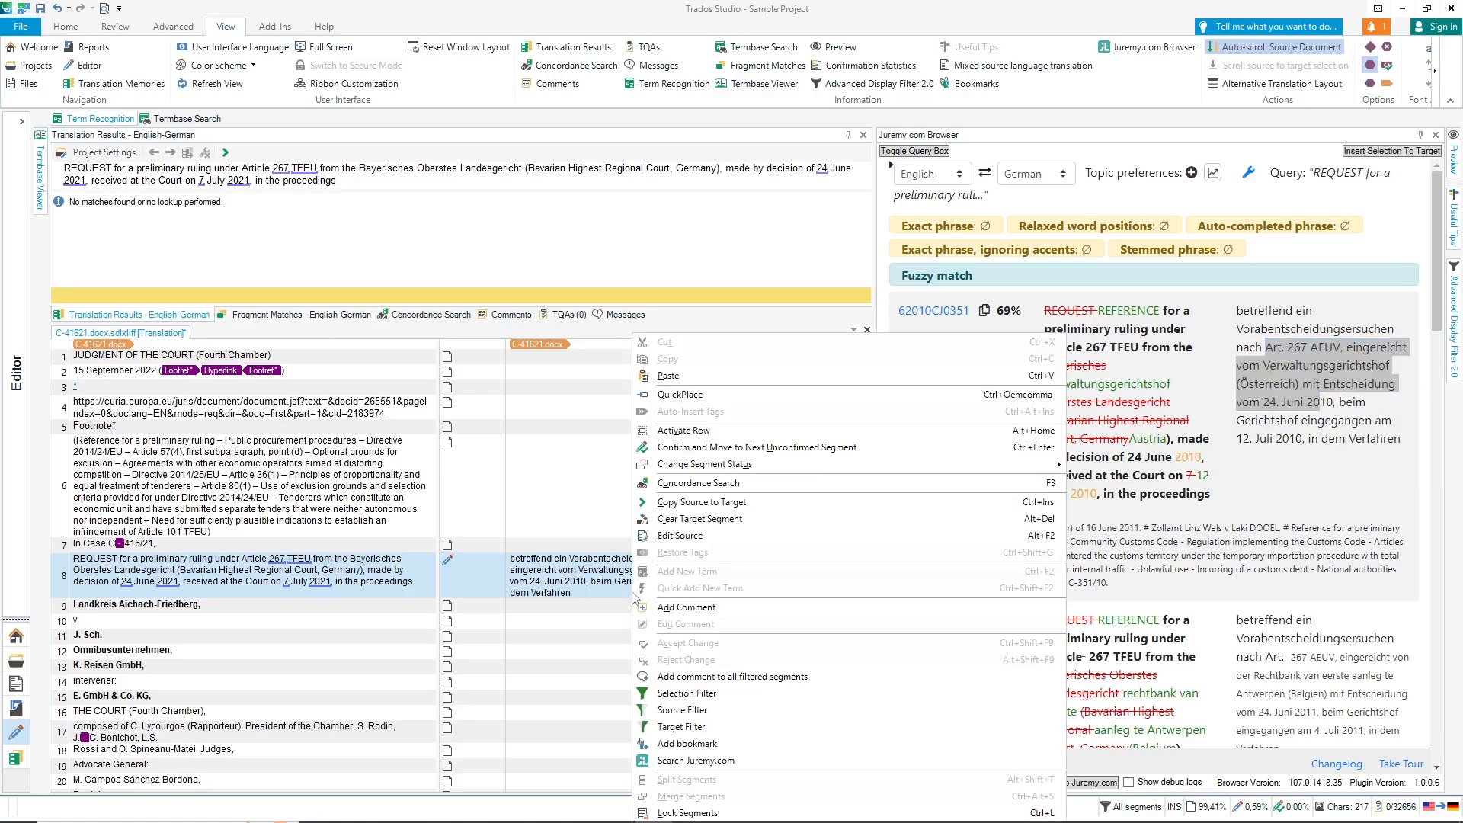
{"action": "left_click", "coordinate": [704, 375]}
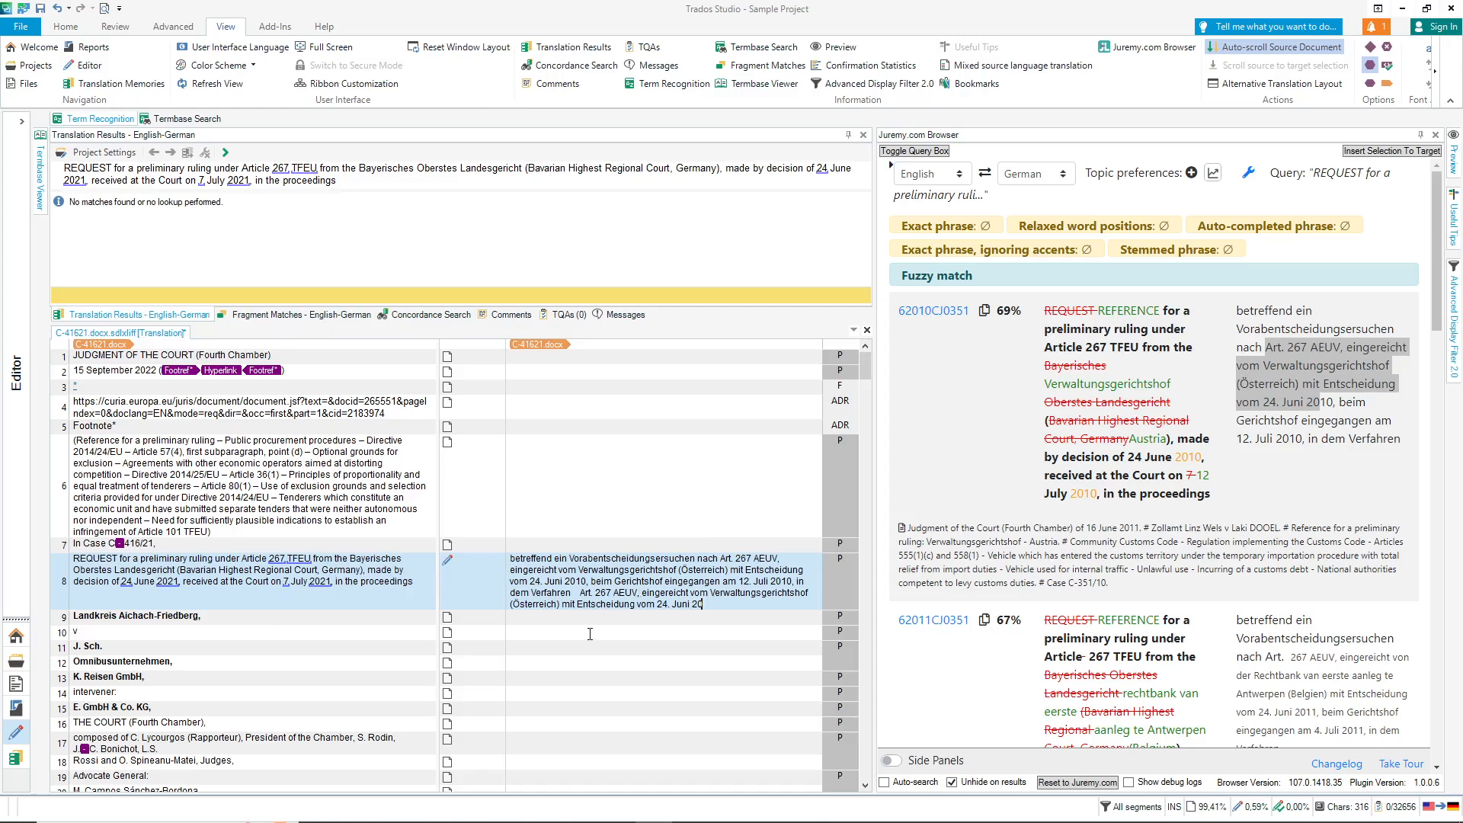
- Search Juremy.com for the phrase "observations submitted" from the source text of segment 24
{"action": "left_click", "coordinate": [542, 633]}
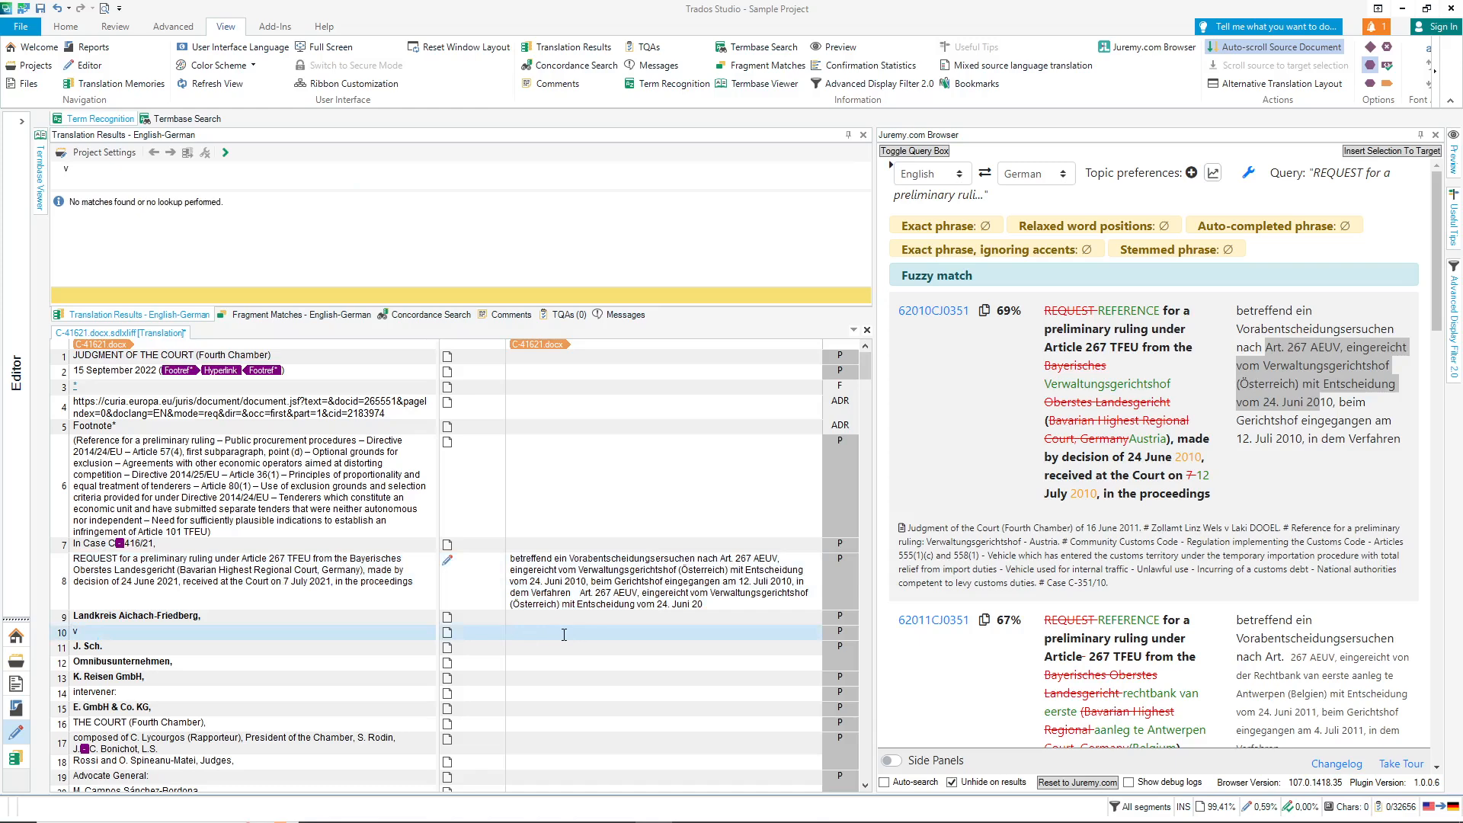
{"action": "scroll", "coordinate": [564, 634], "scroll_direction": "down", "scroll_amount": 5}
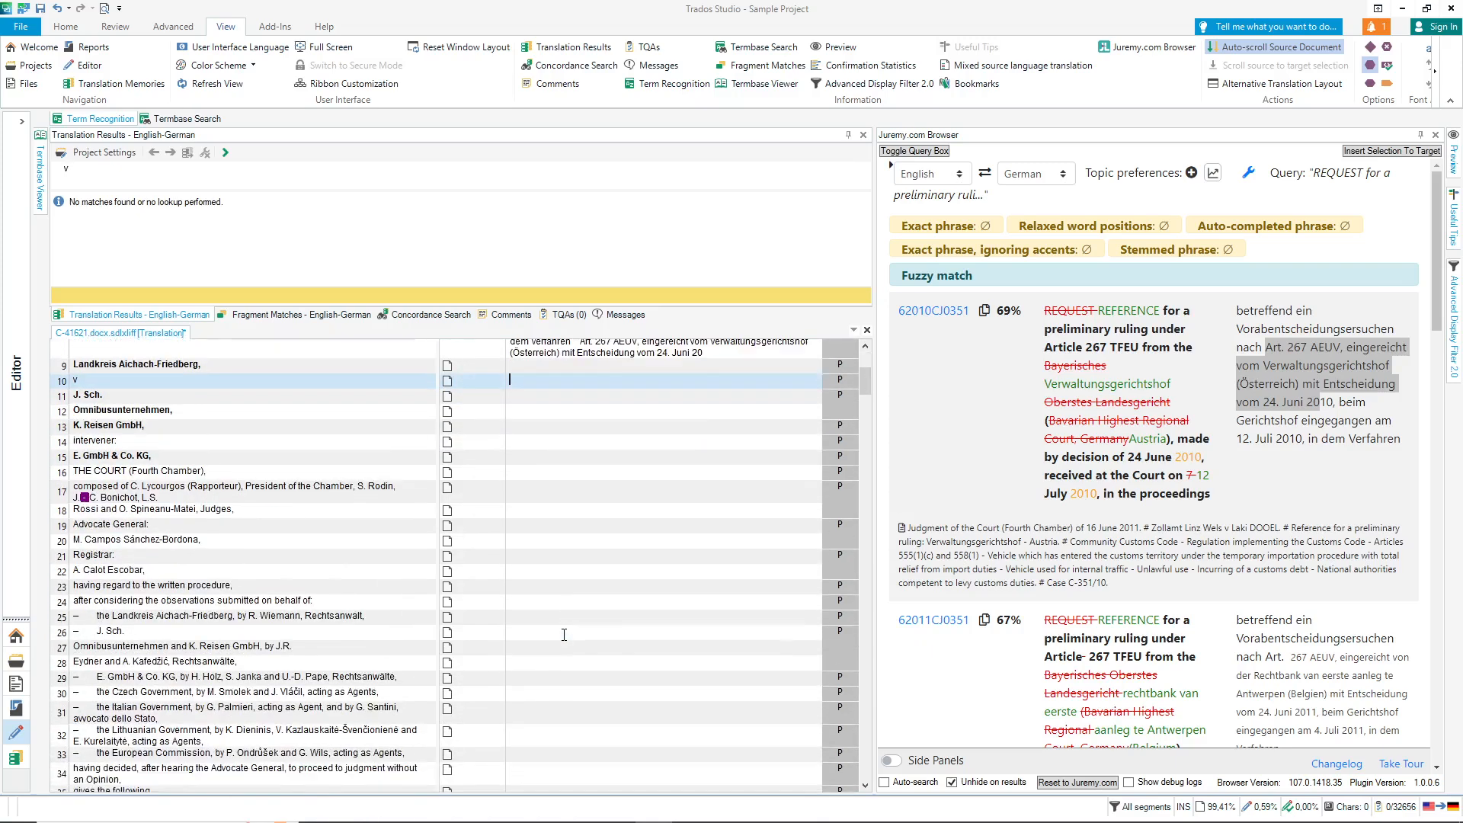
{"action": "scroll", "coordinate": [564, 633], "scroll_direction": "down", "scroll_amount": 1}
{"action": "left_click_drag", "start_coordinate": [161, 560], "coordinate": [263, 562]}
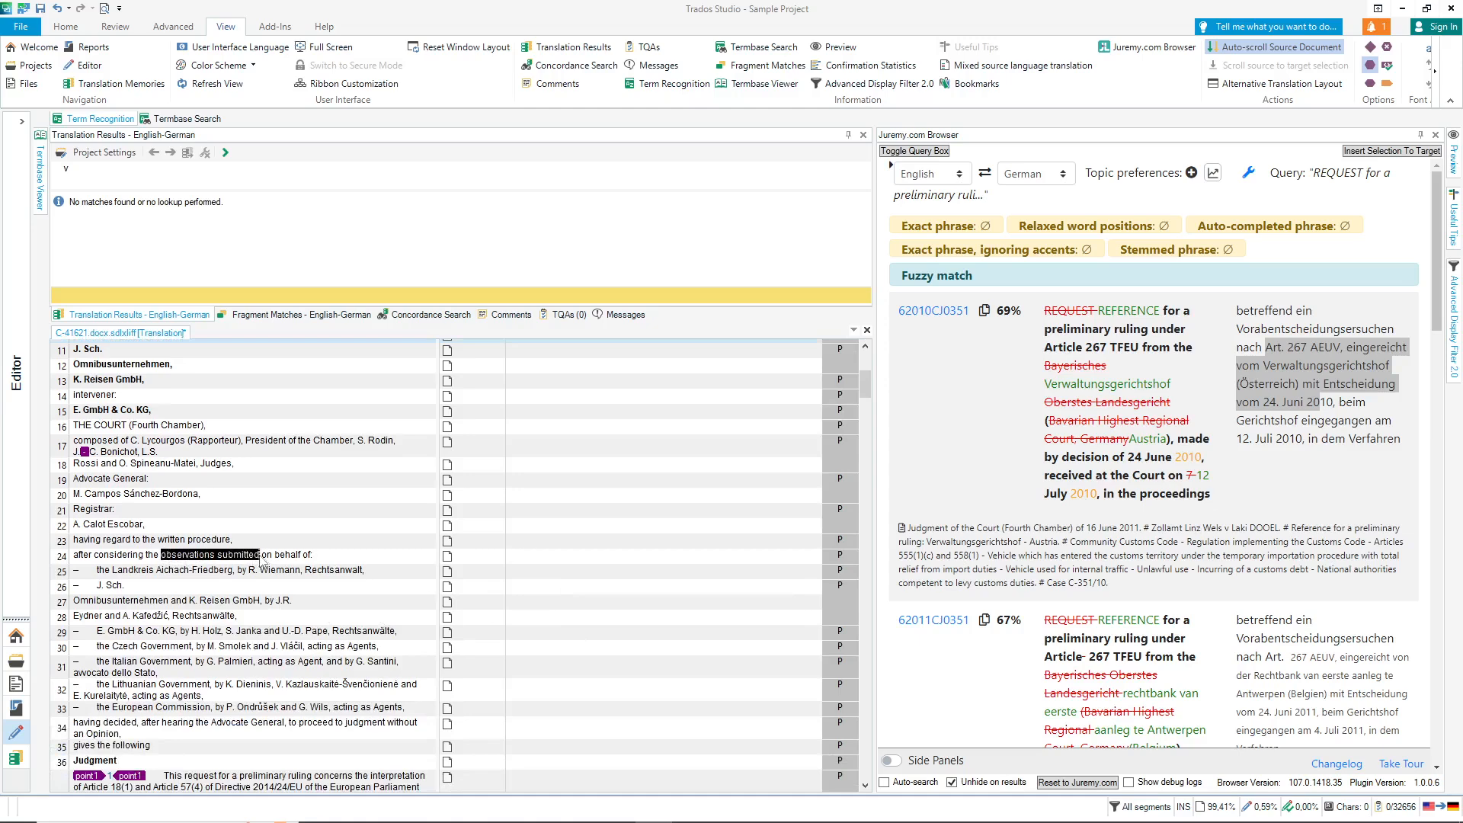
{"action": "right_click", "coordinate": [224, 564]}
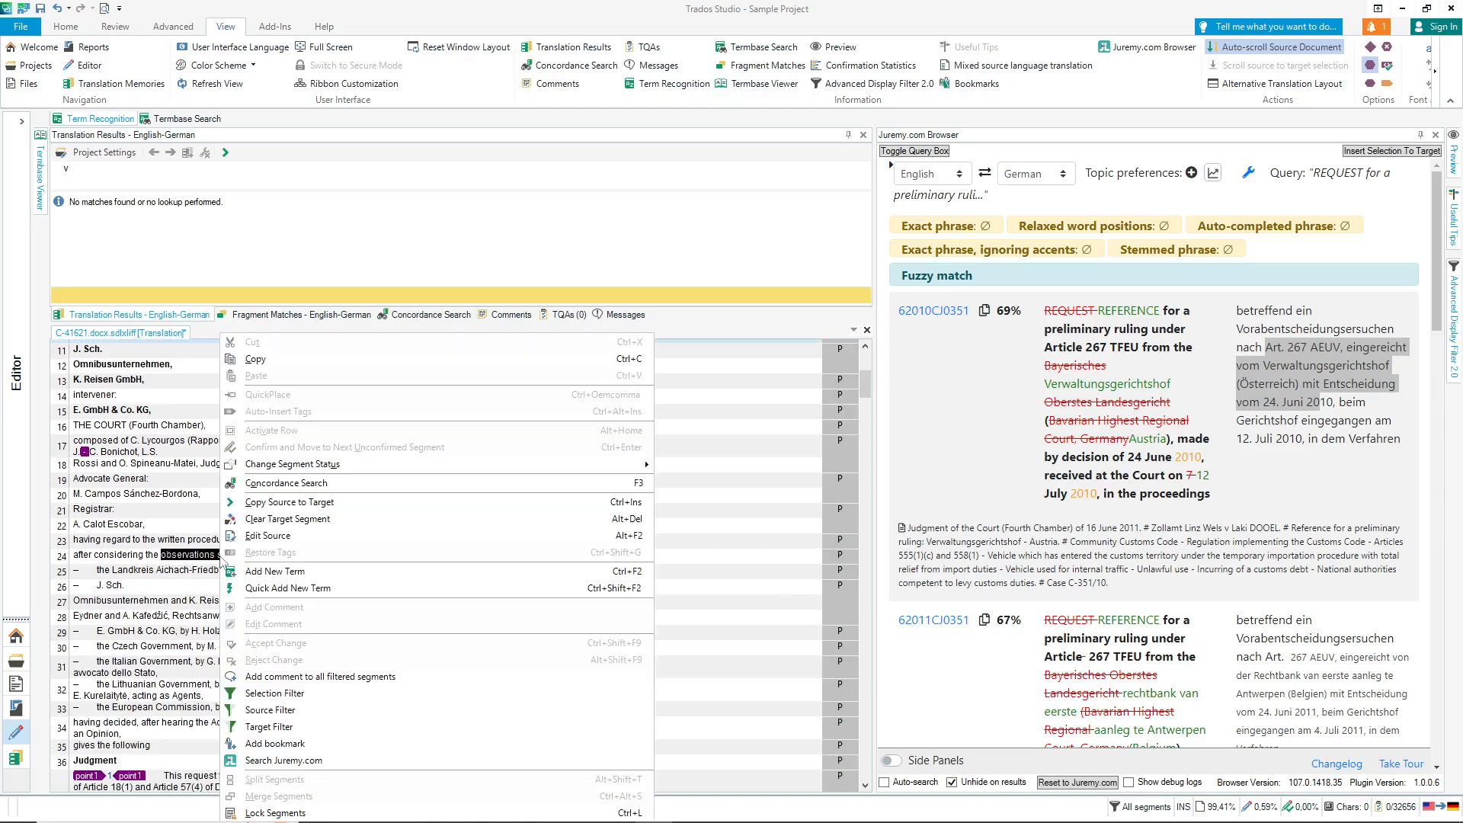
{"action": "left_click", "coordinate": [294, 761]}
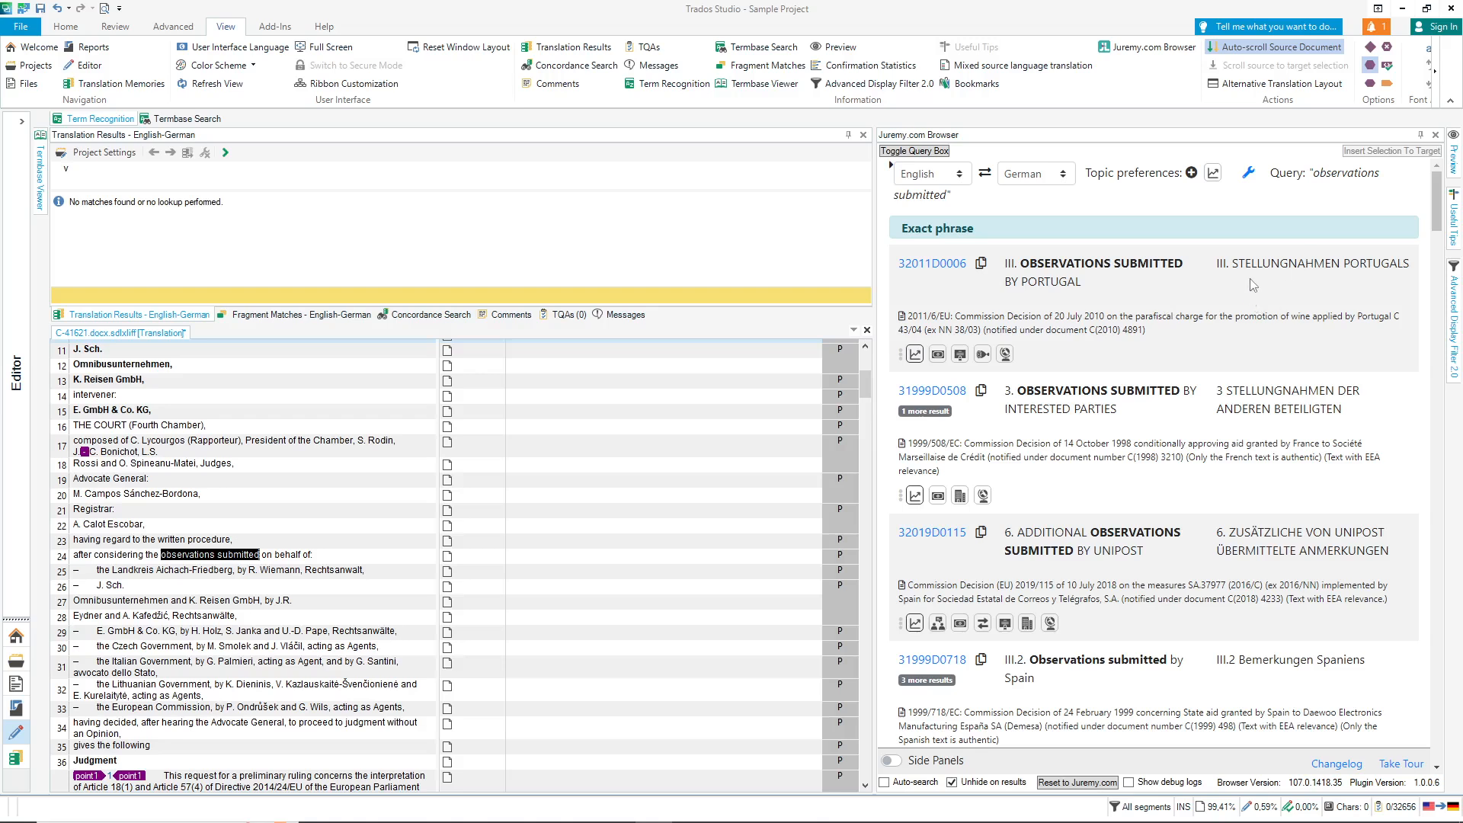
- Copy the German term "STELLUNGNAHMEN" from result 32011D0006 and paste it into the target of segment 24
{"action": "double_click", "coordinate": [1266, 266]}
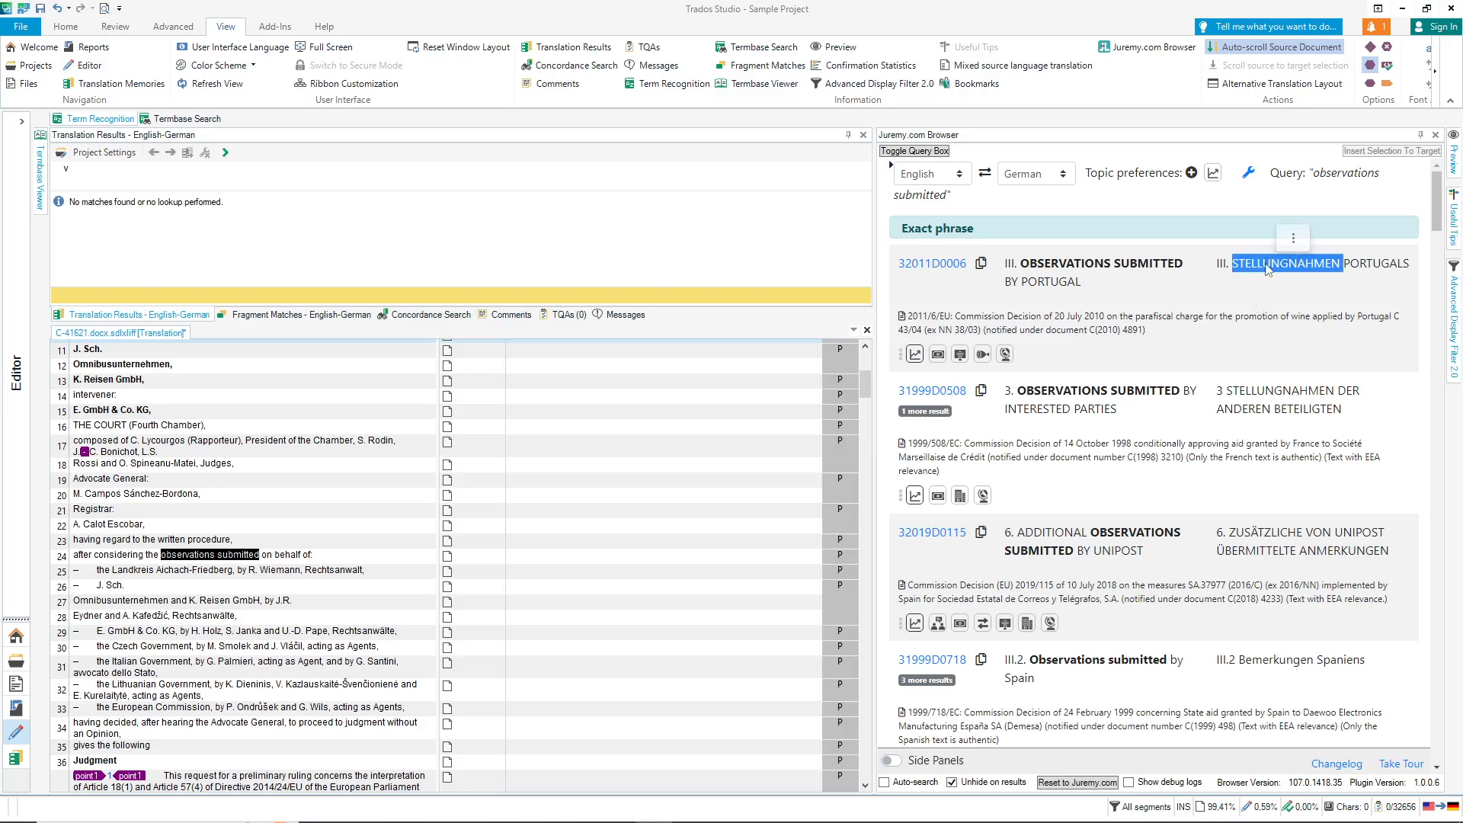
{"action": "right_click", "coordinate": [1267, 268]}
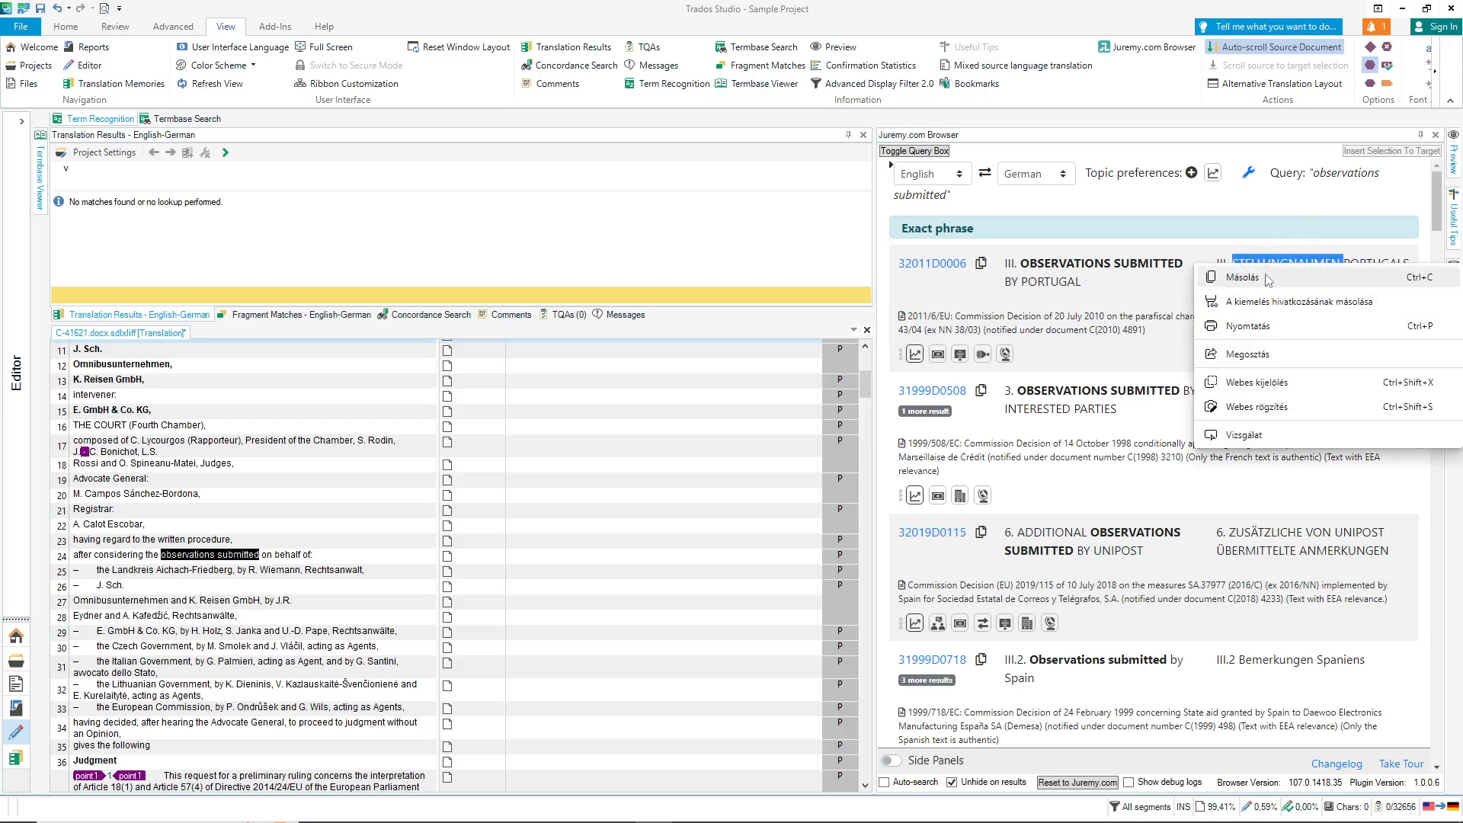
{"action": "left_click", "coordinate": [1267, 280]}
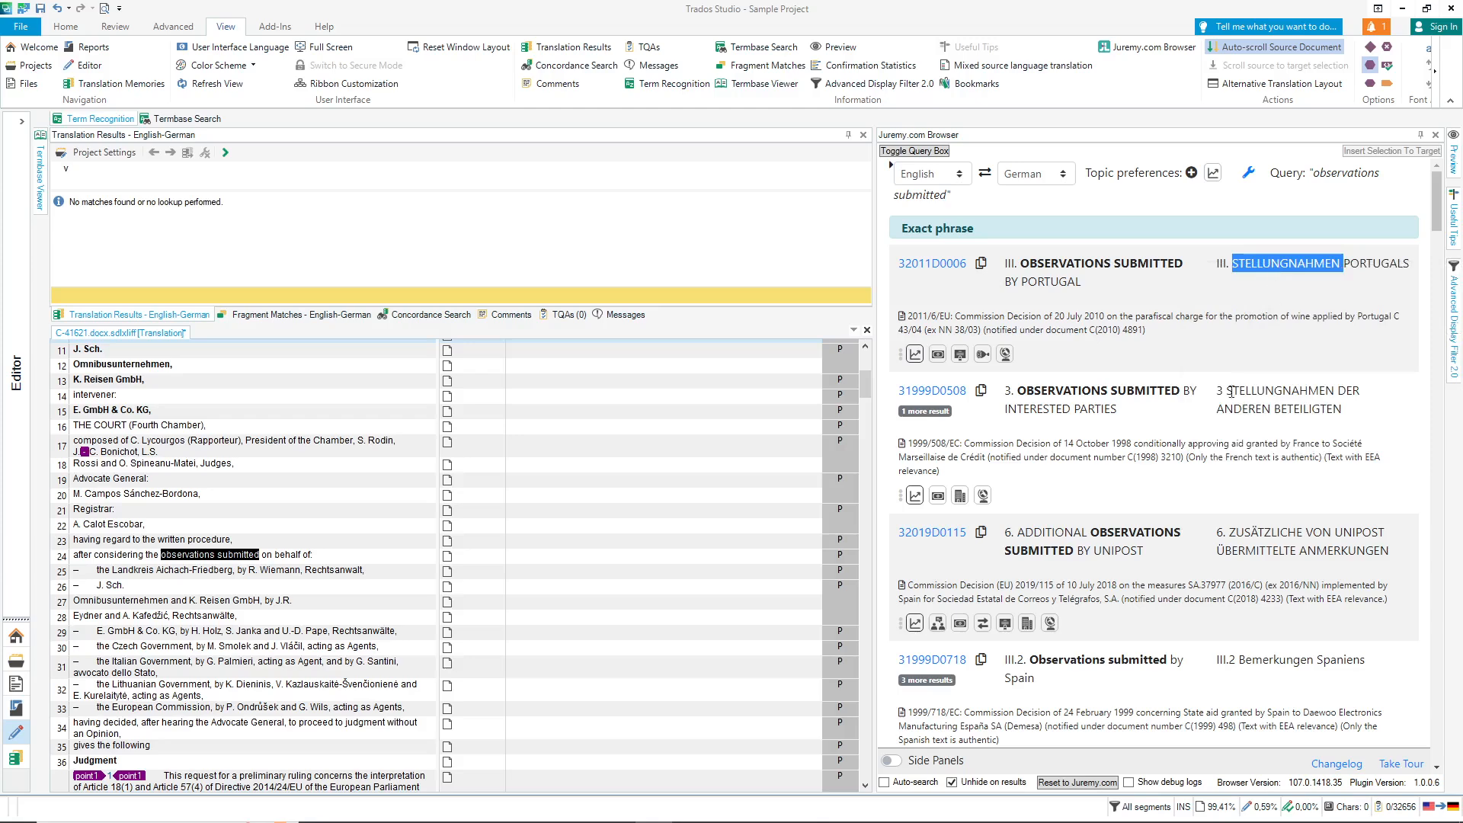
{"action": "right_click", "coordinate": [546, 557]}
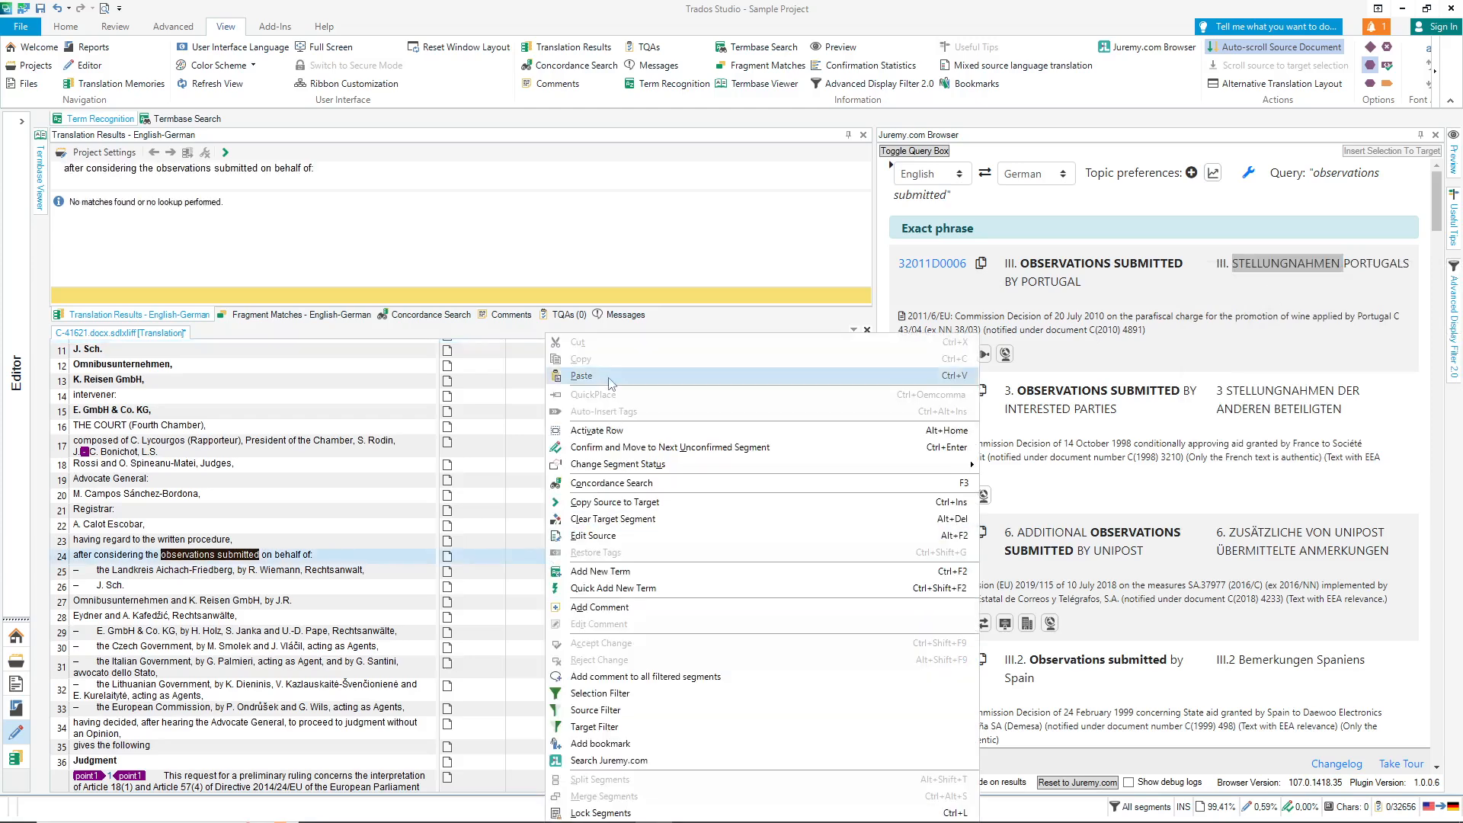
{"action": "left_click", "coordinate": [582, 376]}
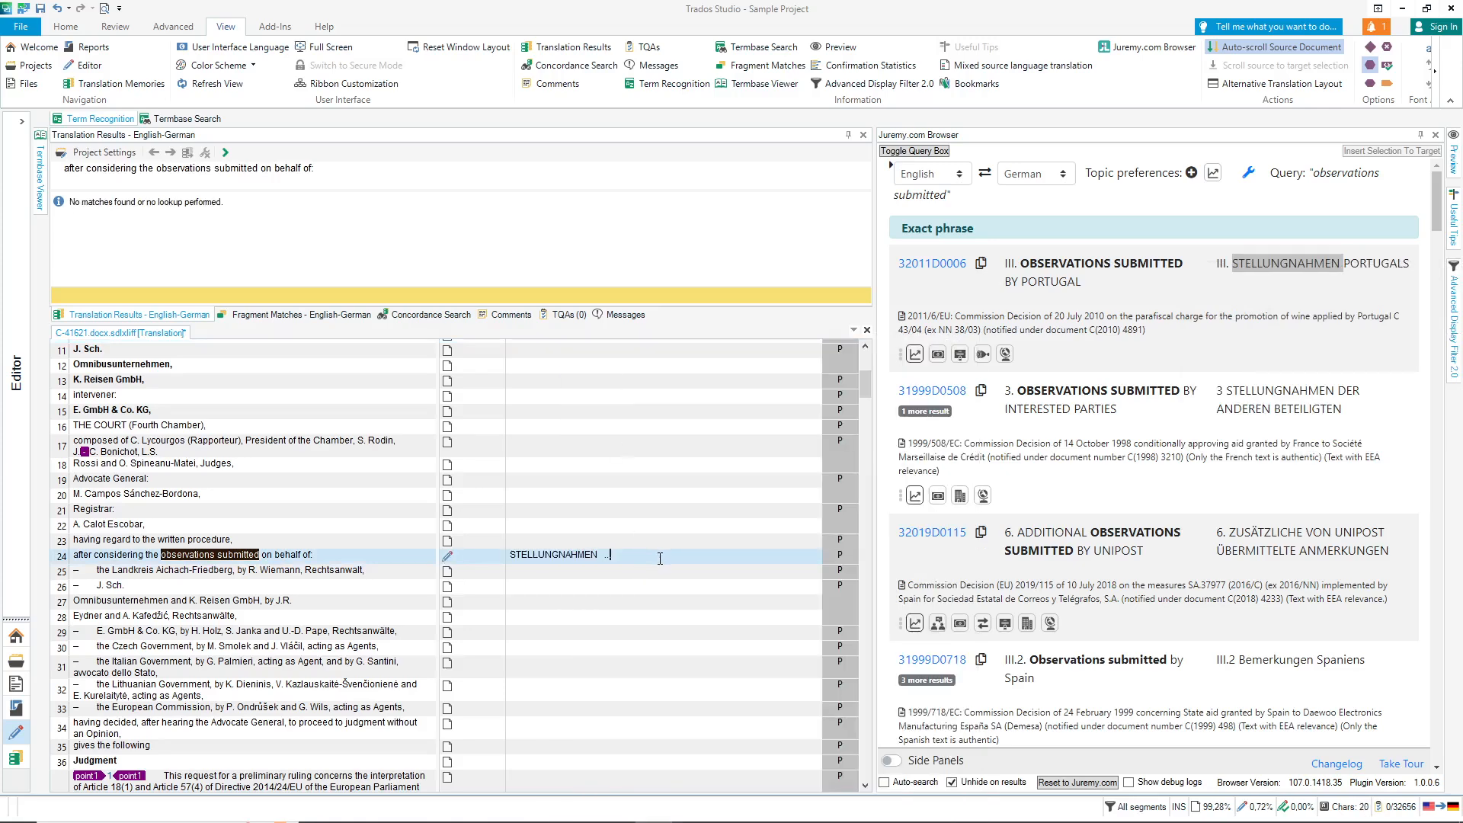
- Search Juremy.com for the German term "STELLUNGNAHMEN" from the target text of segment 24
{"action": "double_click", "coordinate": [539, 556]}
{"action": "right_click", "coordinate": [540, 556]}
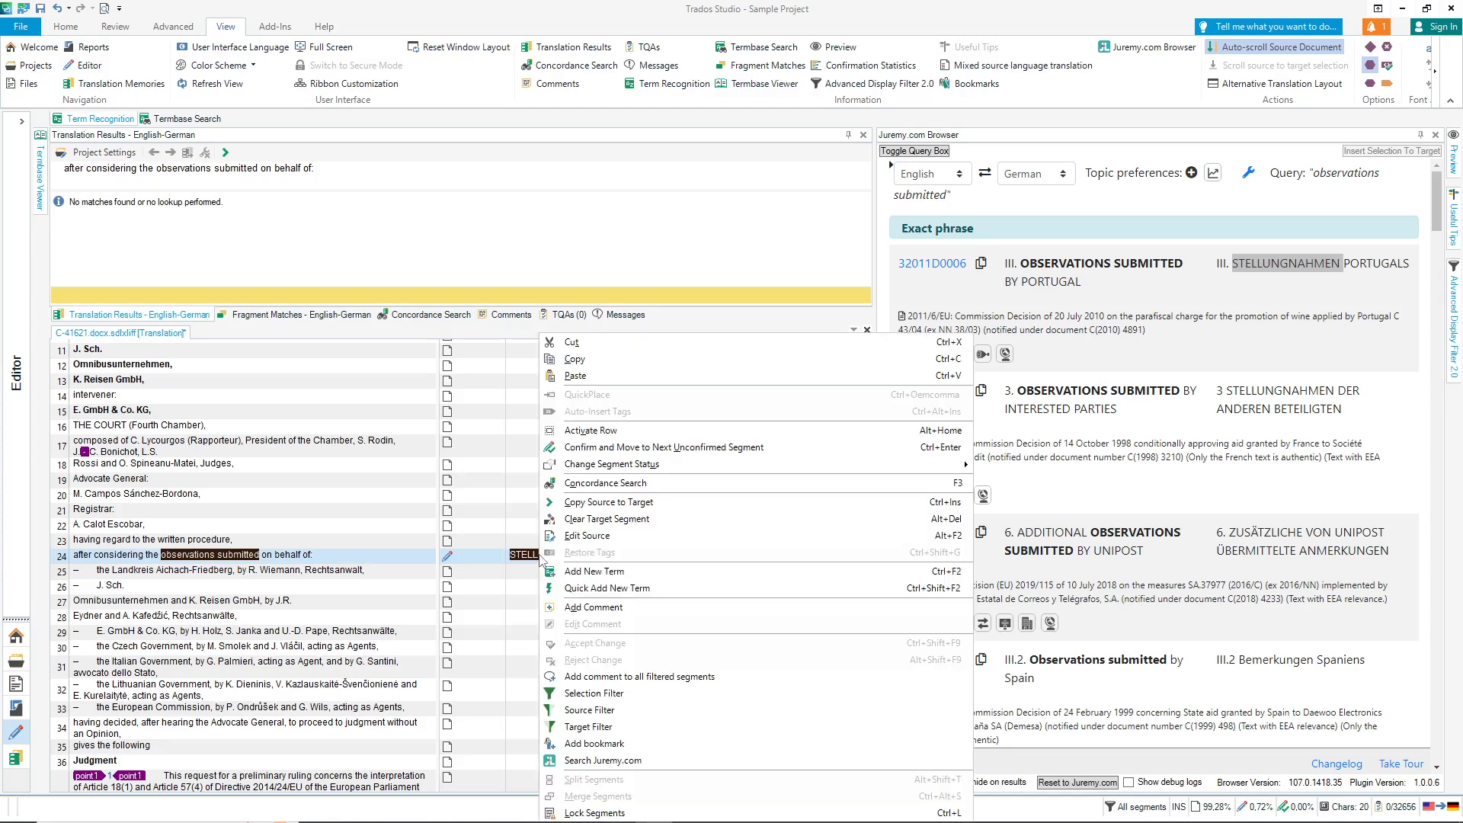
{"action": "left_click", "coordinate": [630, 762]}
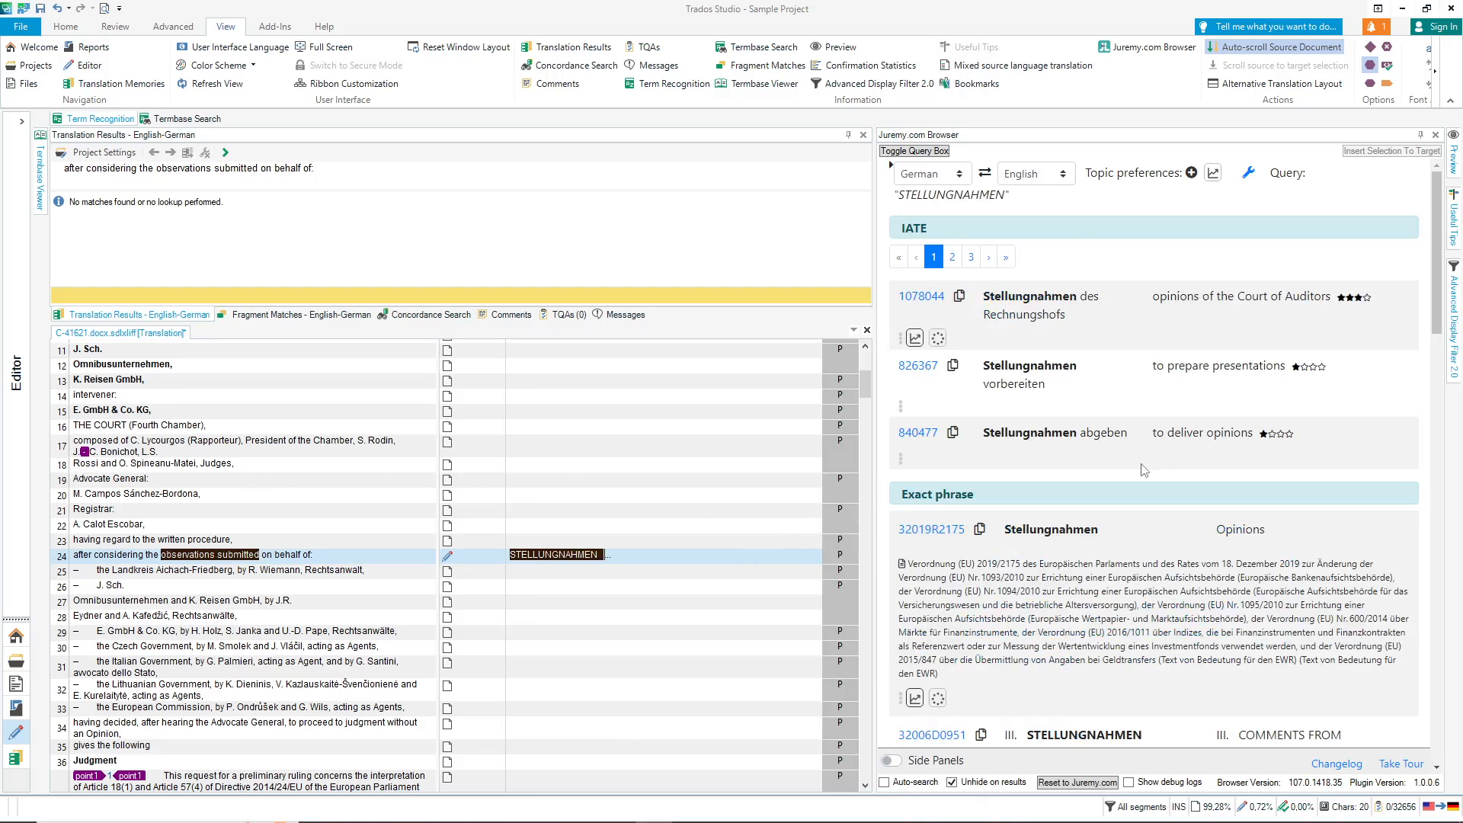
- Assign the keyboard shortcut Alt+J to the JuremyWebPlugin action Search Juremy.com in the program options
{"action": "right_click", "coordinate": [558, 557]}
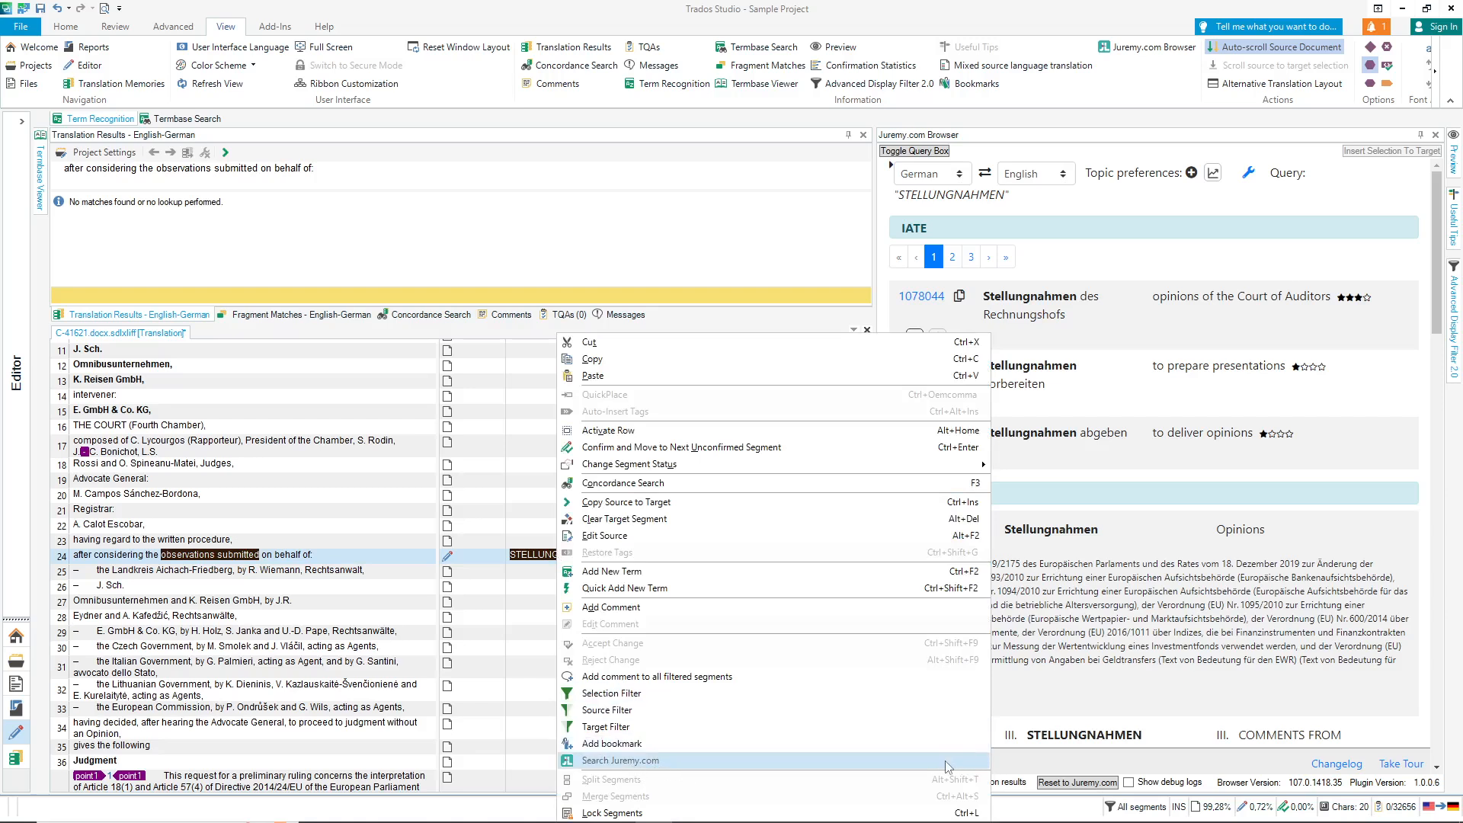
{"action": "left_click", "coordinate": [17, 29]}
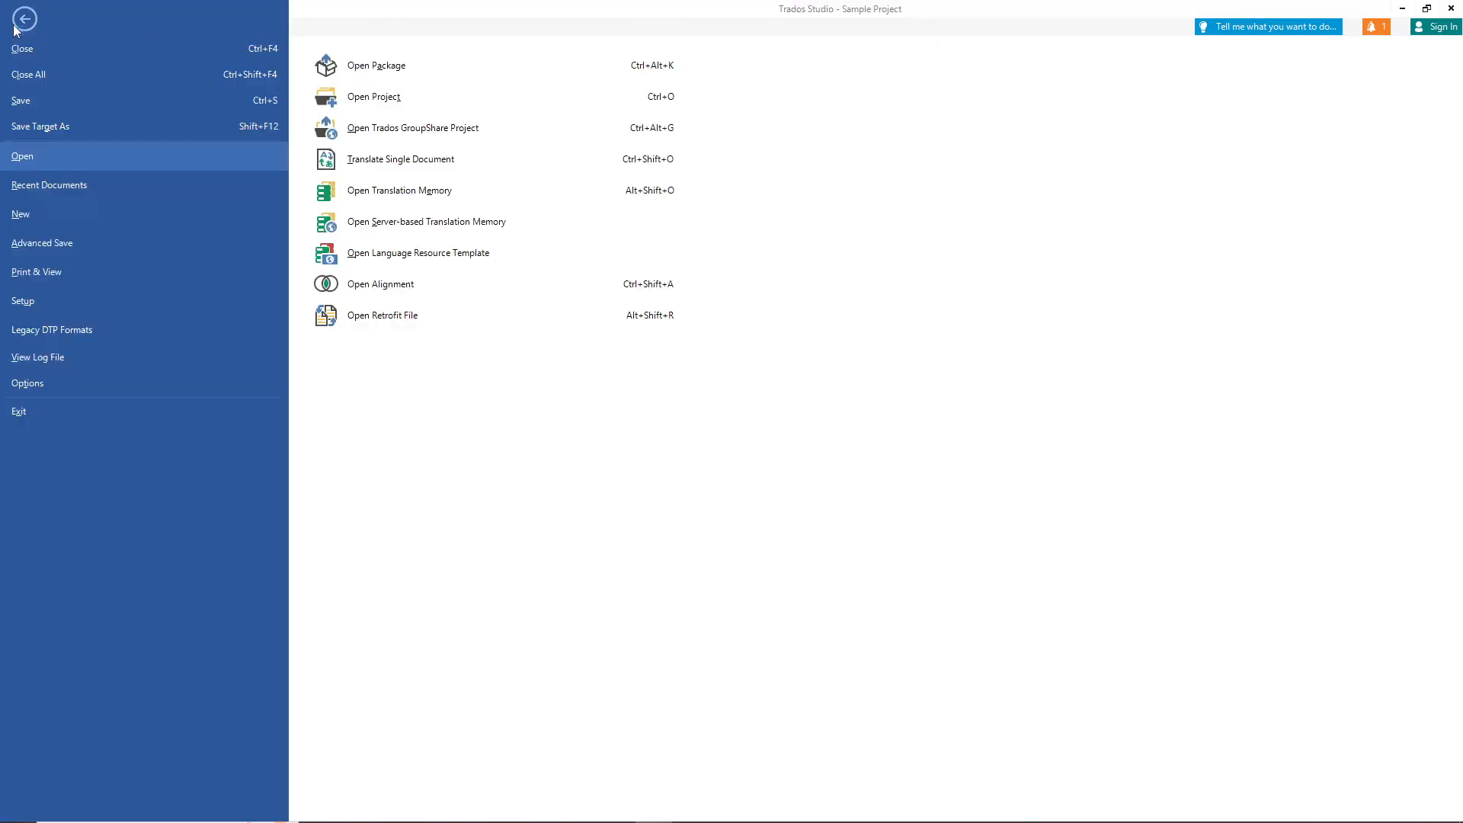
{"action": "key", "text": "Escape"}
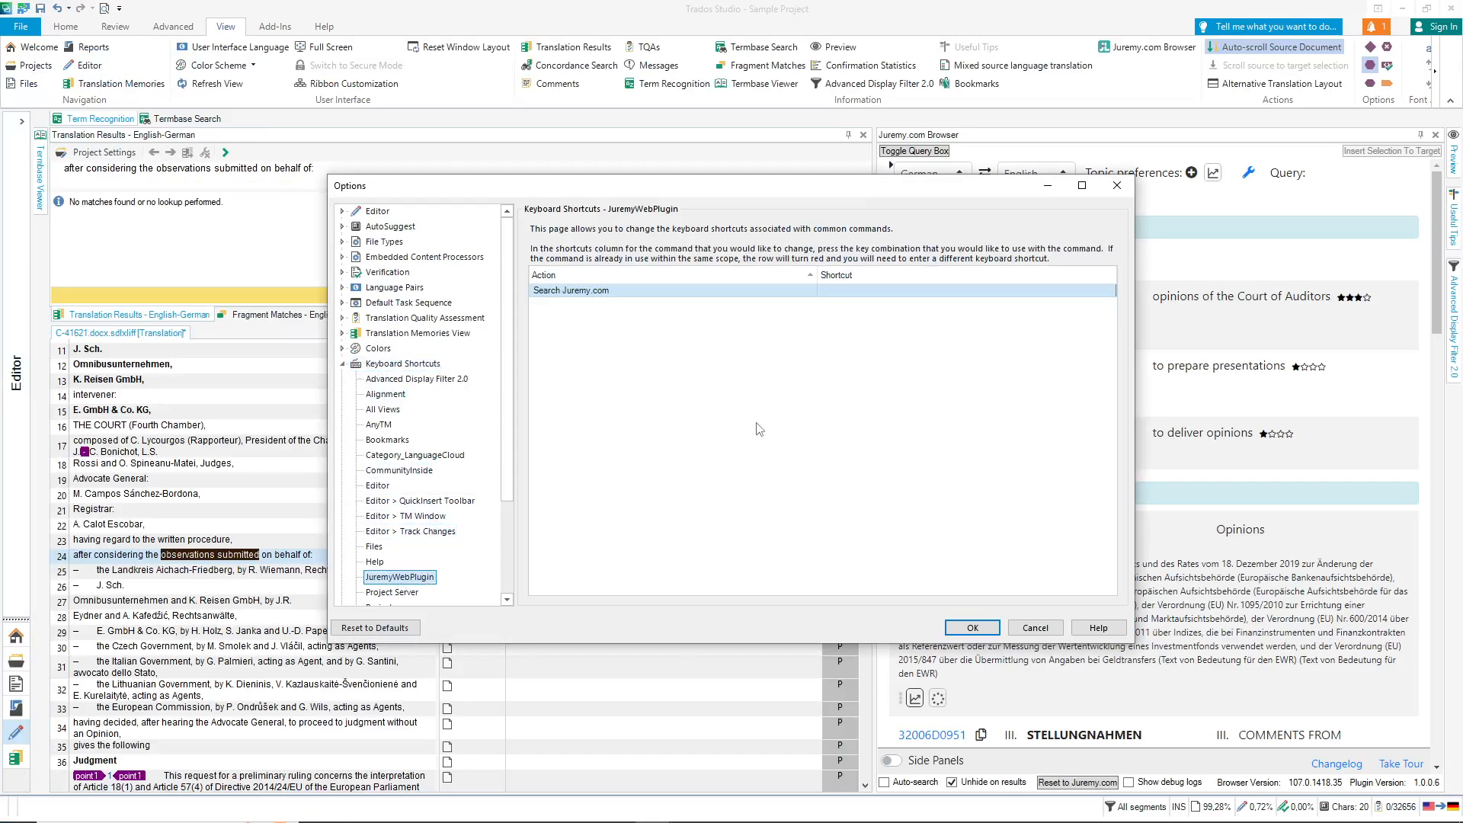
{"action": "left_click_drag", "start_coordinate": [506, 374], "coordinate": [506, 328]}
{"action": "left_click", "coordinate": [886, 291]}
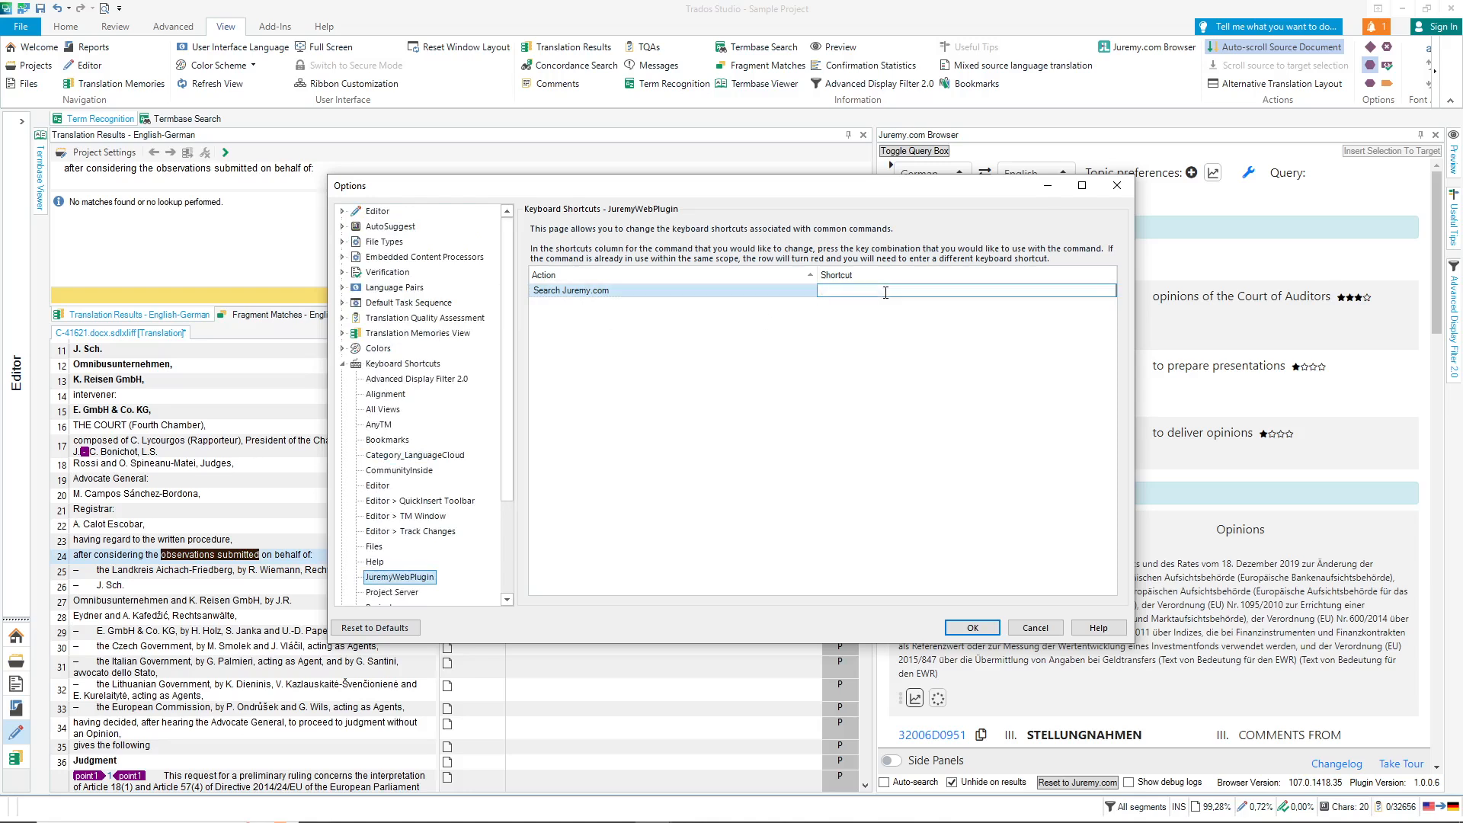
{"action": "key", "text": "alt+j"}
{"action": "left_click", "coordinate": [983, 629]}
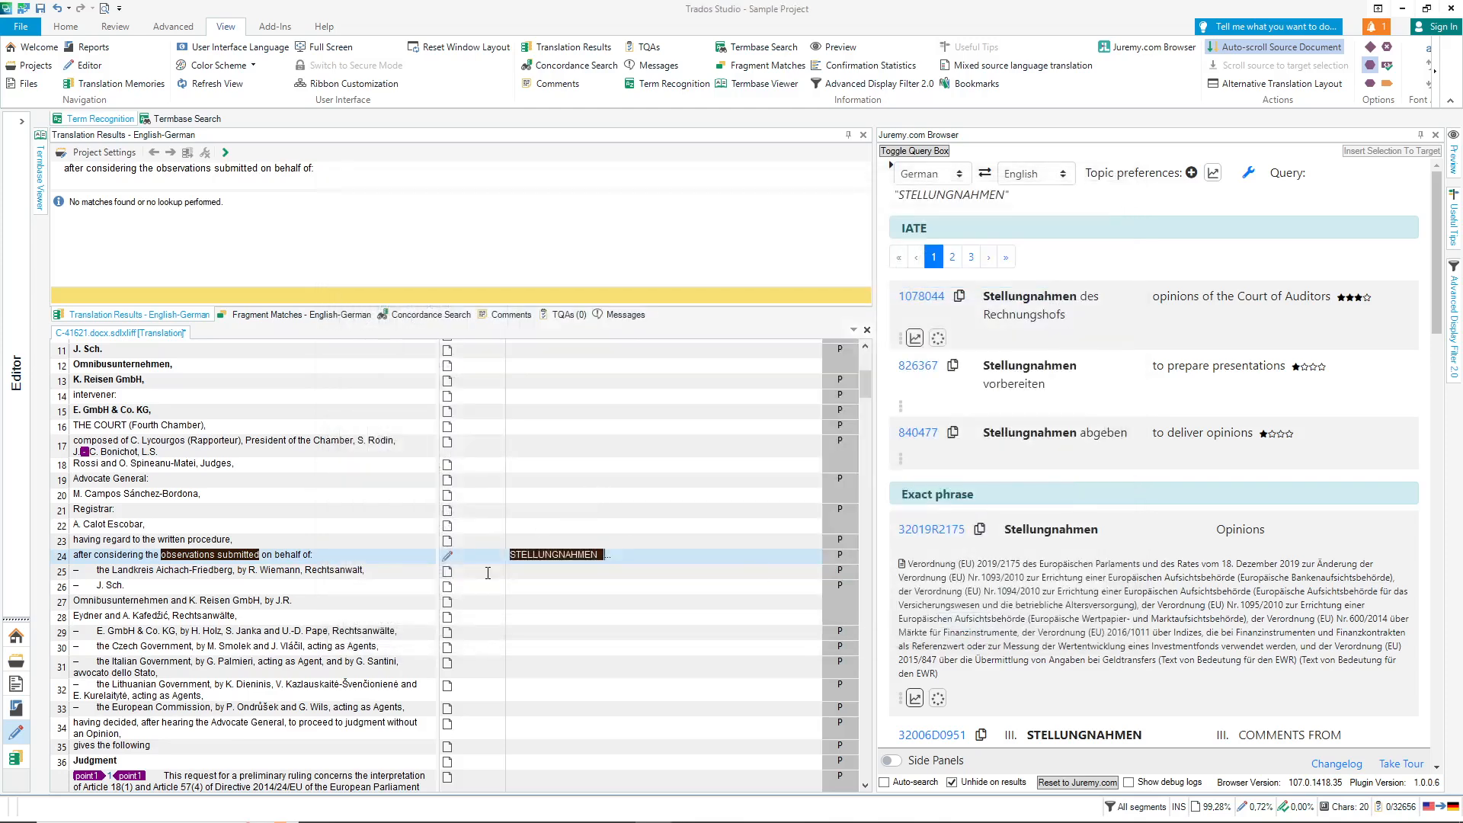
- Search Juremy.com for "Omnibusunternehmen" from the source of segment 27 and check the shortcut listed for the search command
{"action": "double_click", "coordinate": [122, 602]}
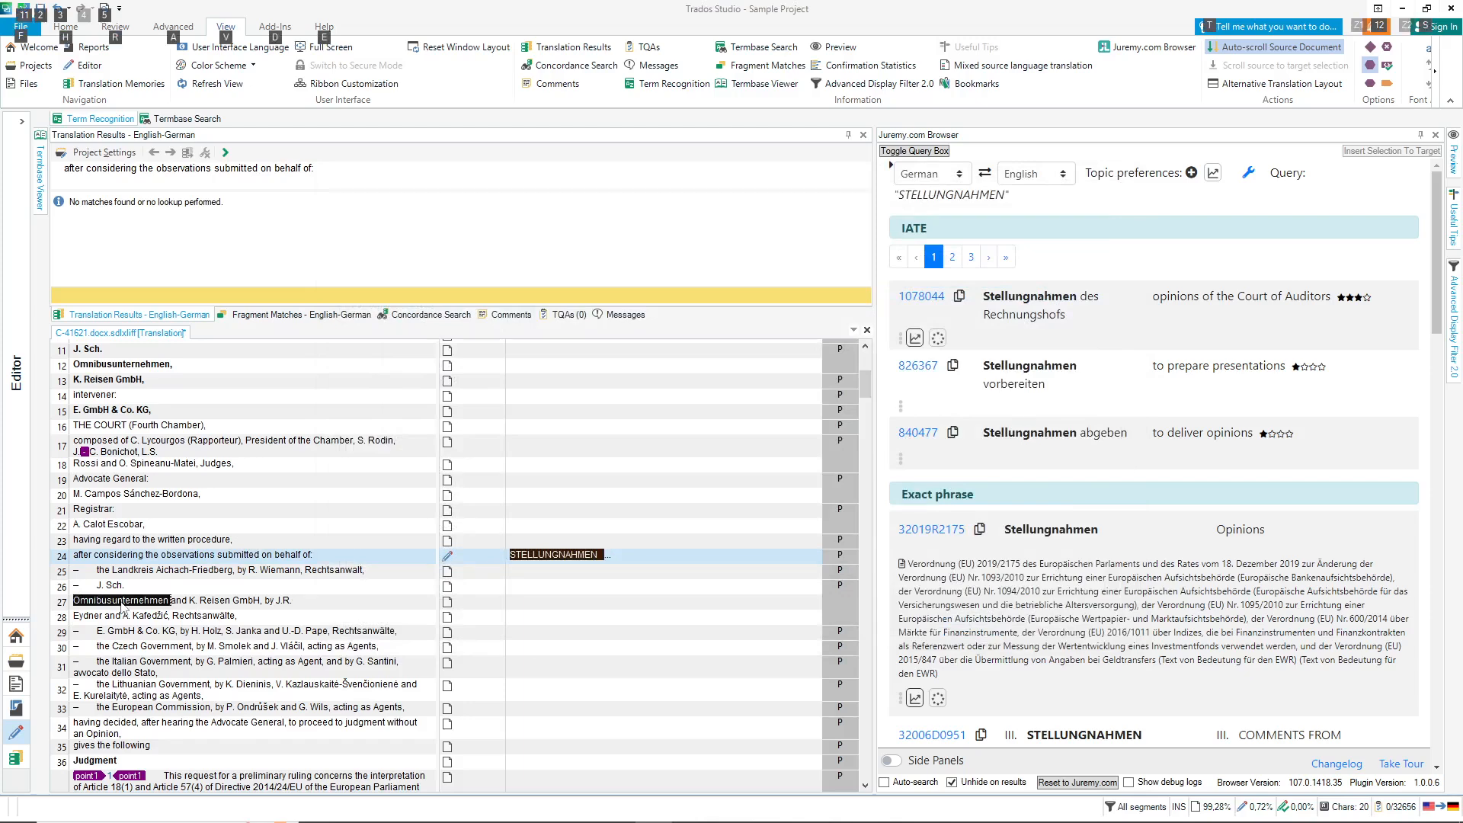
{"action": "key", "text": "alt+j"}
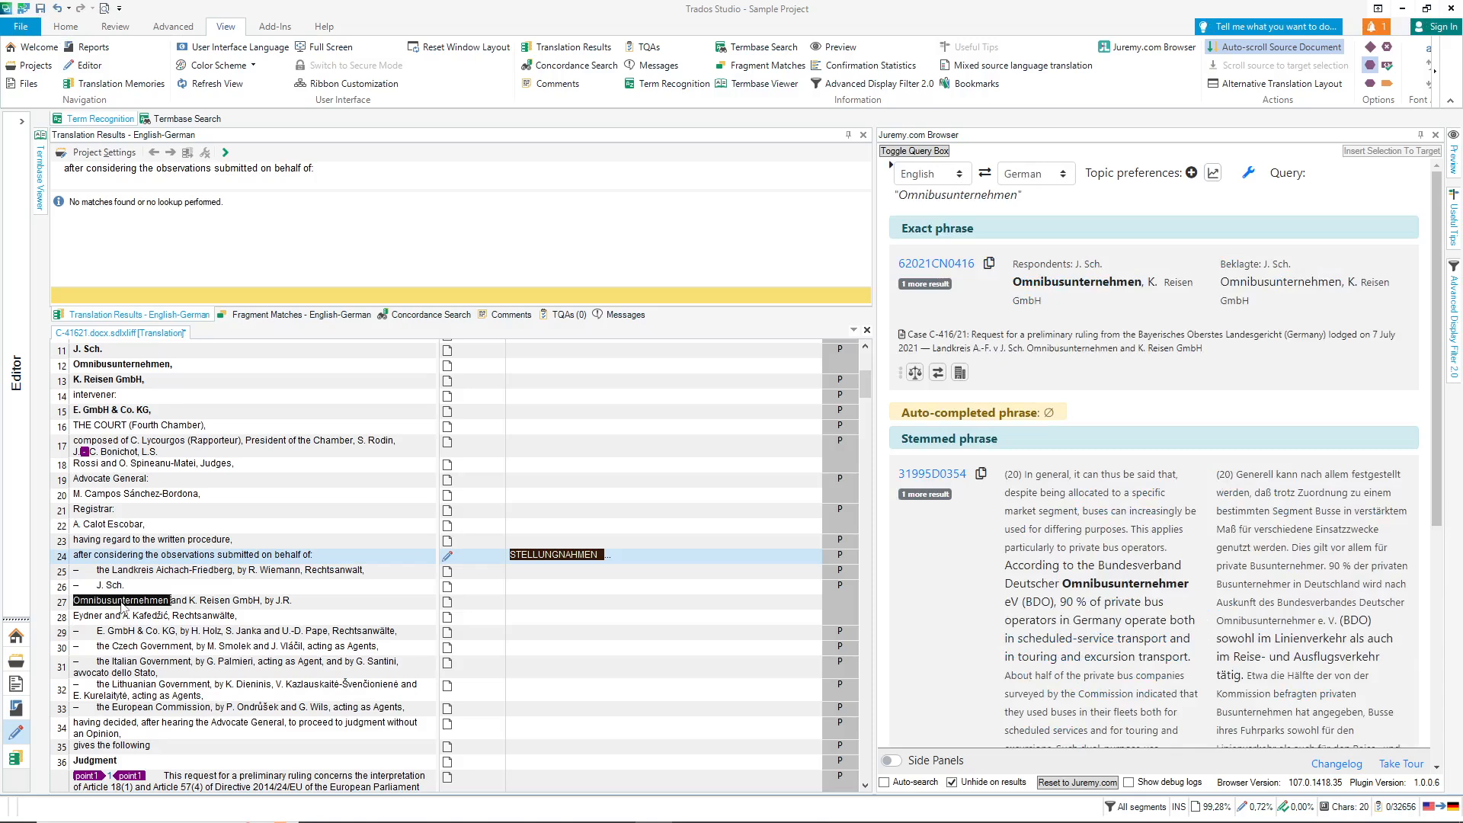
{"action": "right_click", "coordinate": [122, 606]}
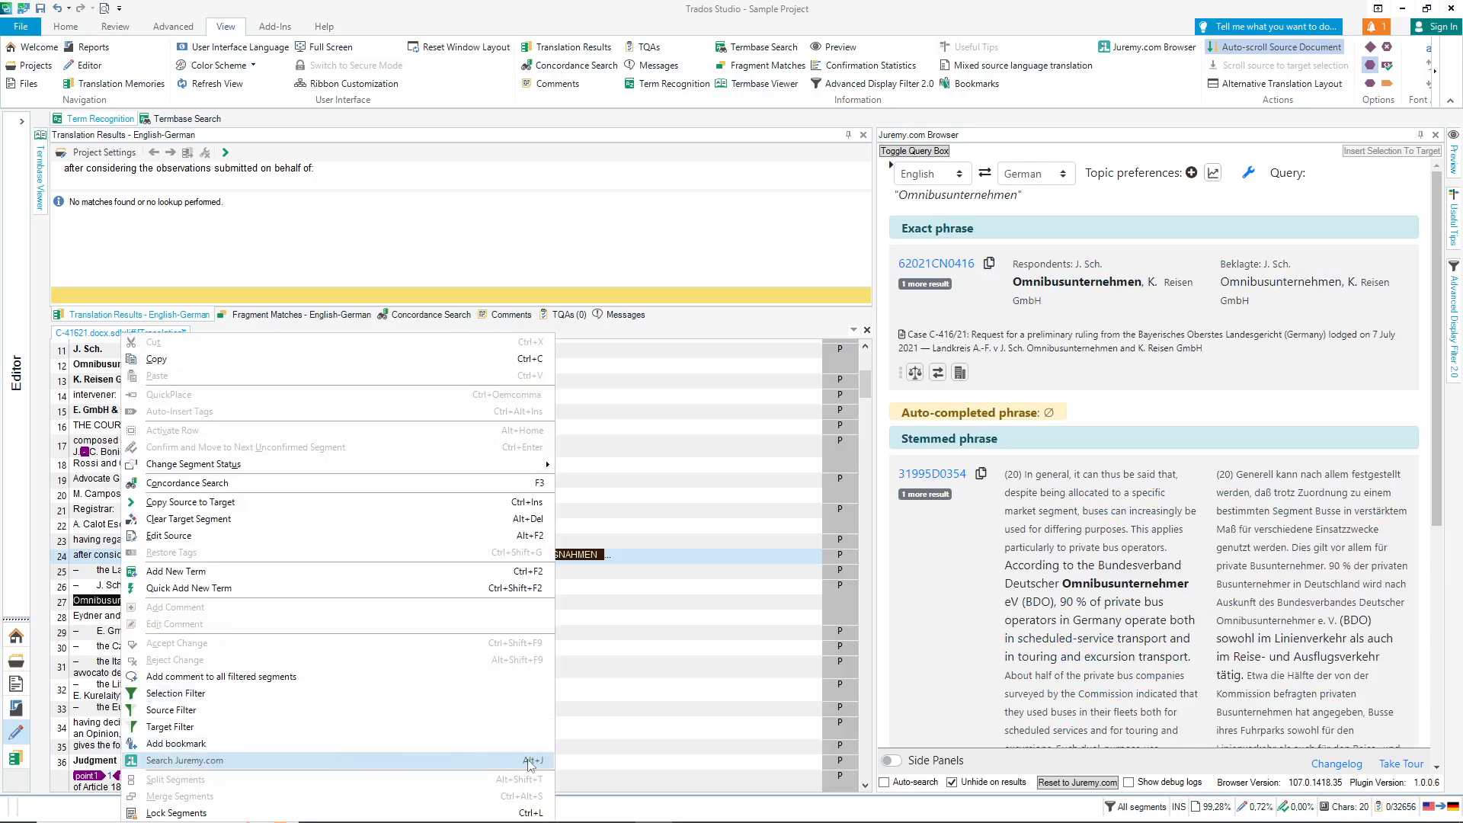
- Make segment 25 the active segment and enable Auto-search in the Juremy.com browser
{"action": "left_click", "coordinate": [586, 571]}
{"action": "left_click", "coordinate": [585, 571]}
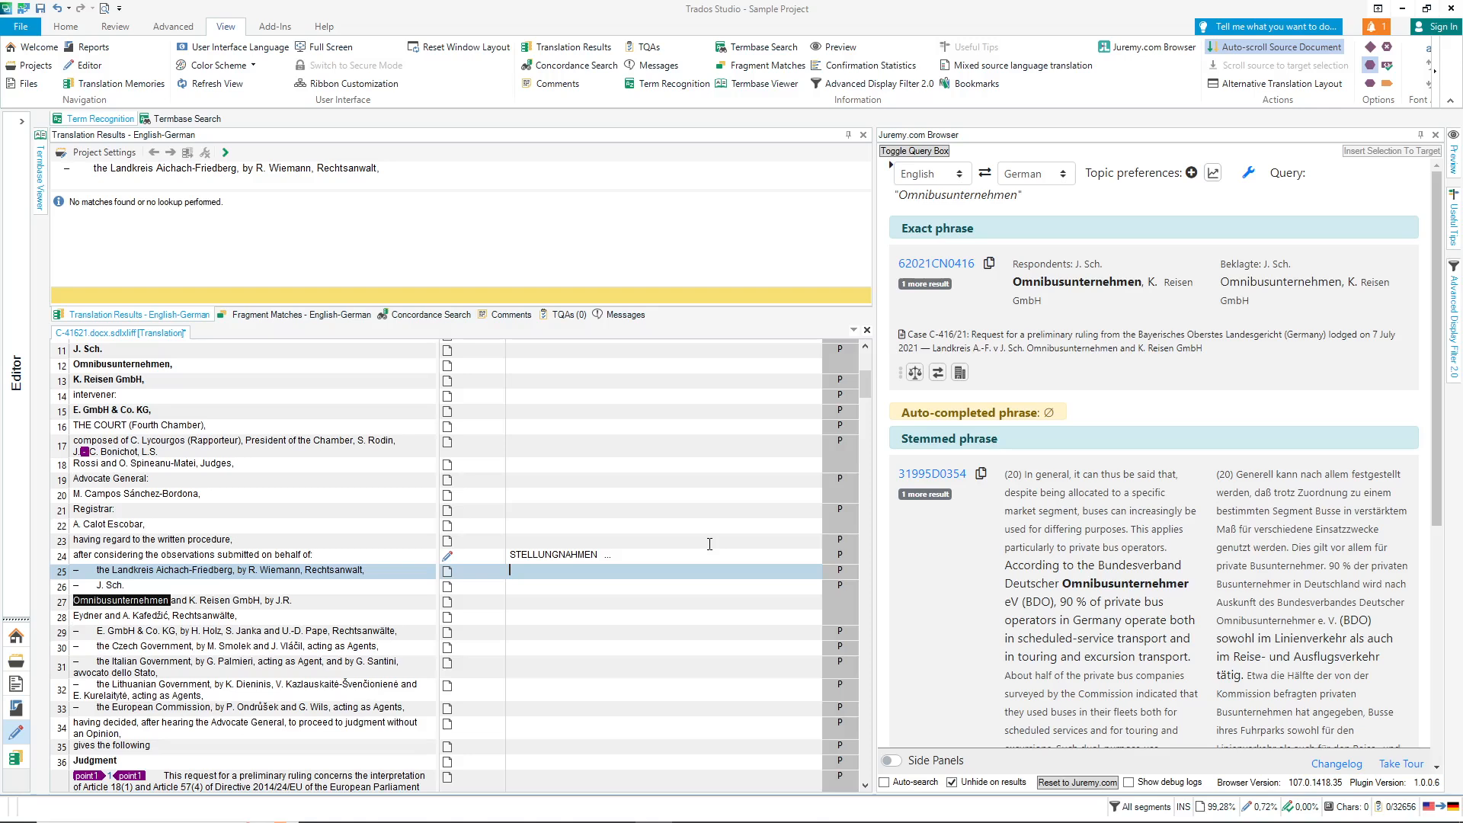
{"action": "left_click", "coordinate": [884, 783]}
- Activate segments 29 and 31 in turn to look up their source texts through the automatic Juremy.com search
{"action": "scroll", "coordinate": [586, 571], "scroll_direction": "down", "scroll_amount": 2}
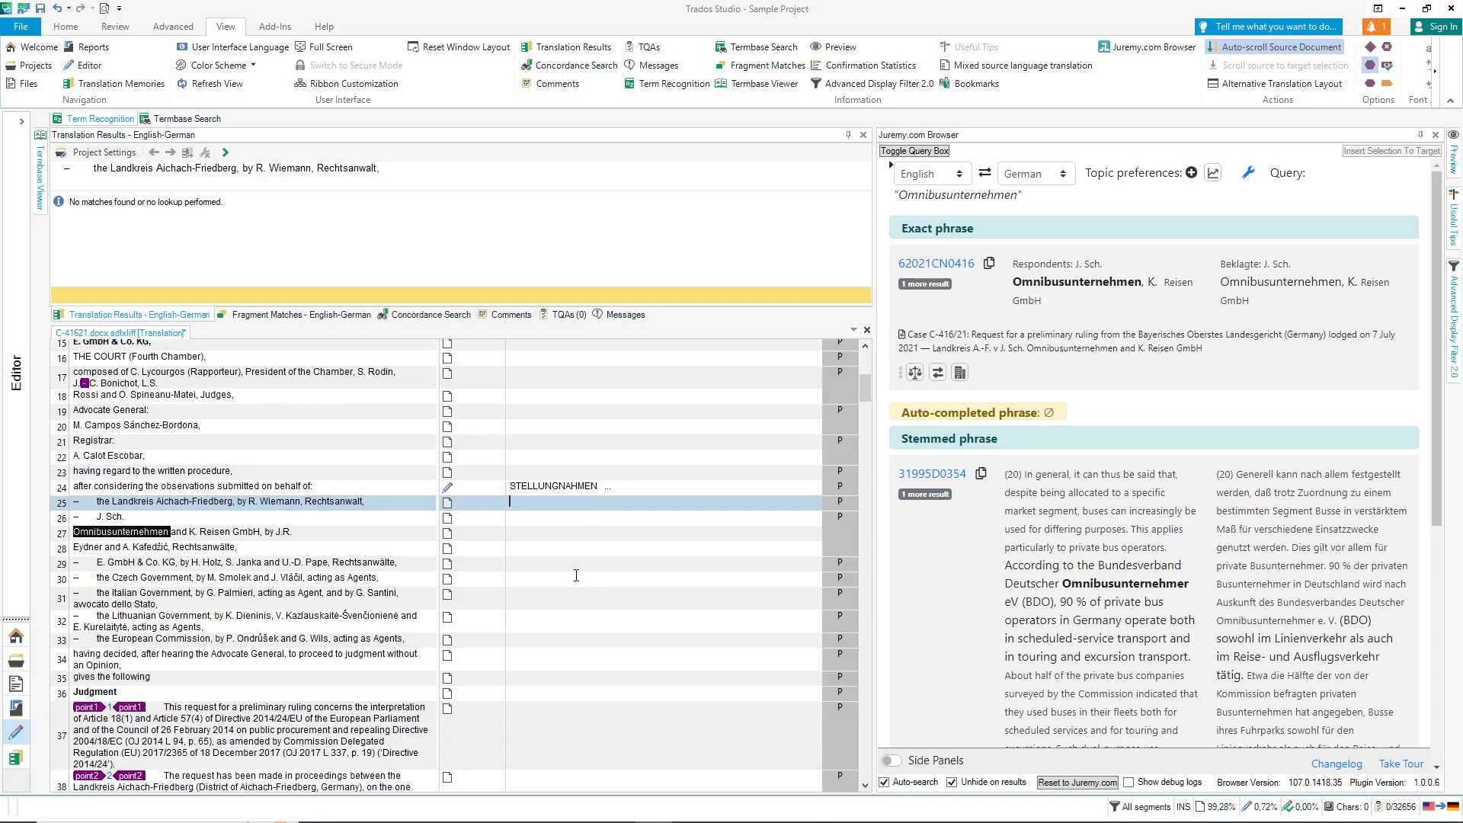
{"action": "left_click", "coordinate": [538, 565]}
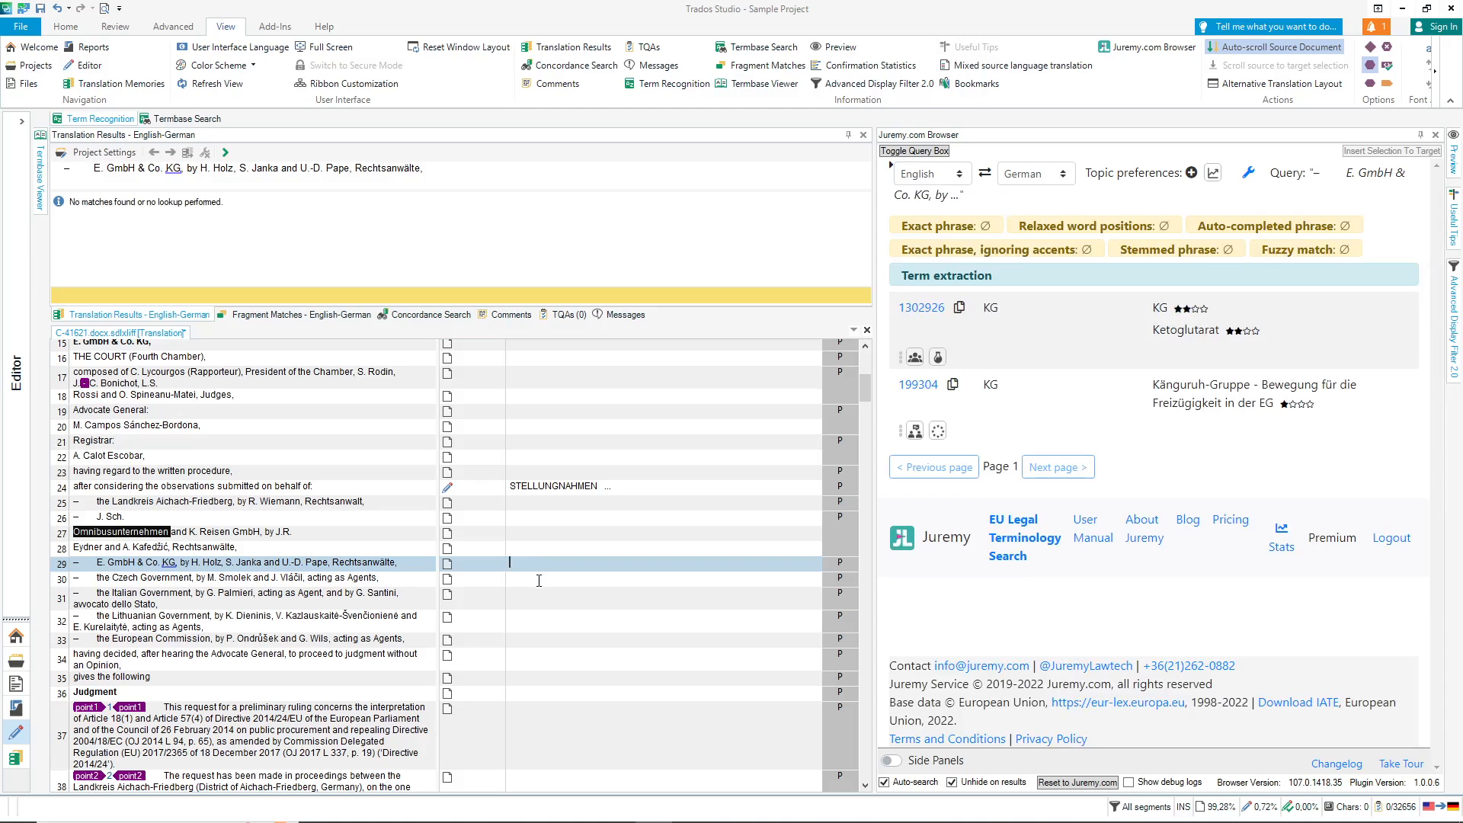
{"action": "left_click", "coordinate": [539, 597]}
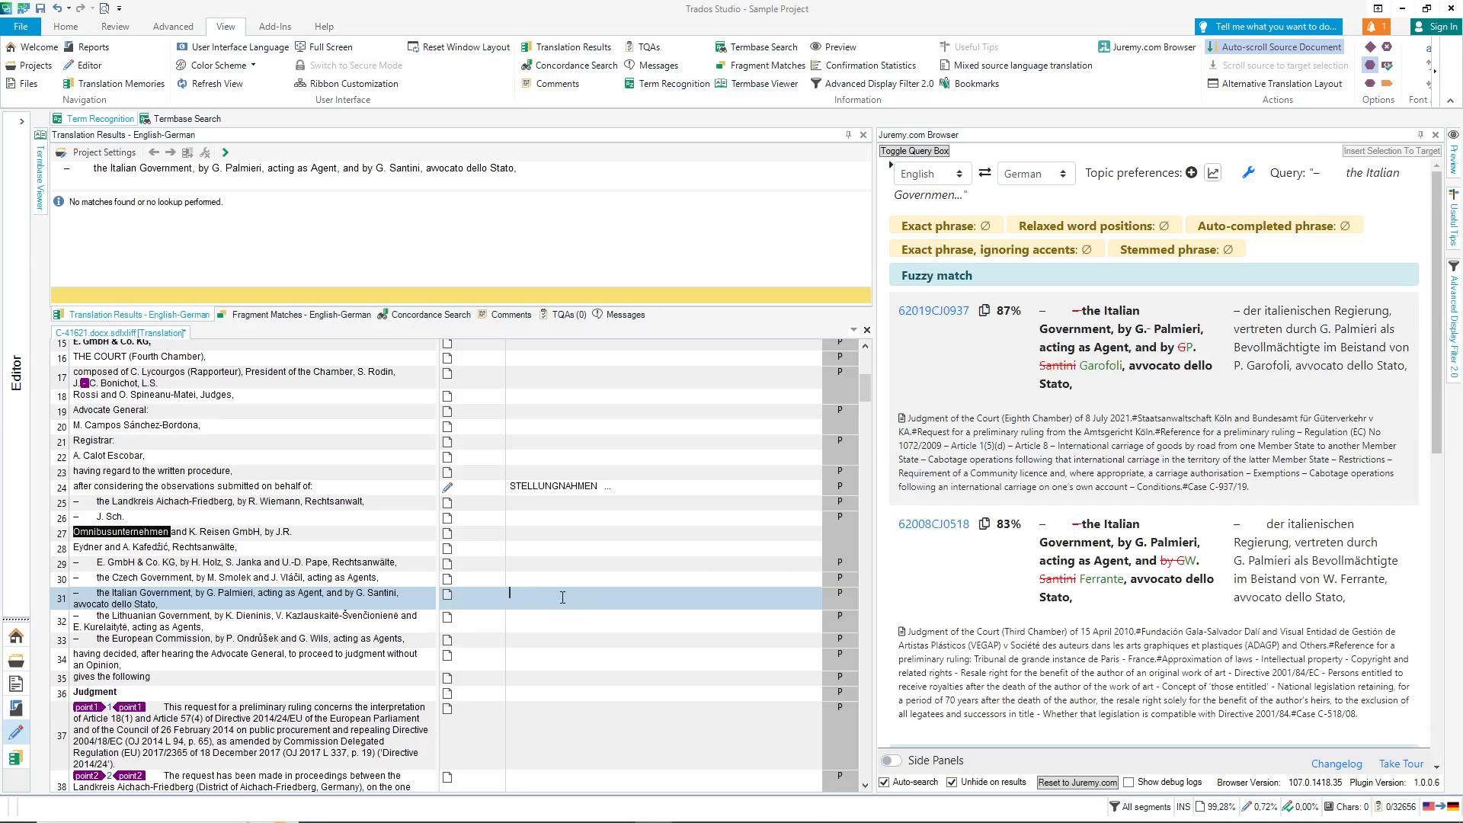
- Look up segment 34 and insert the full German text of exact match 62017CJ0323 into its target
{"action": "scroll", "coordinate": [618, 599], "scroll_direction": "down", "scroll_amount": 2}
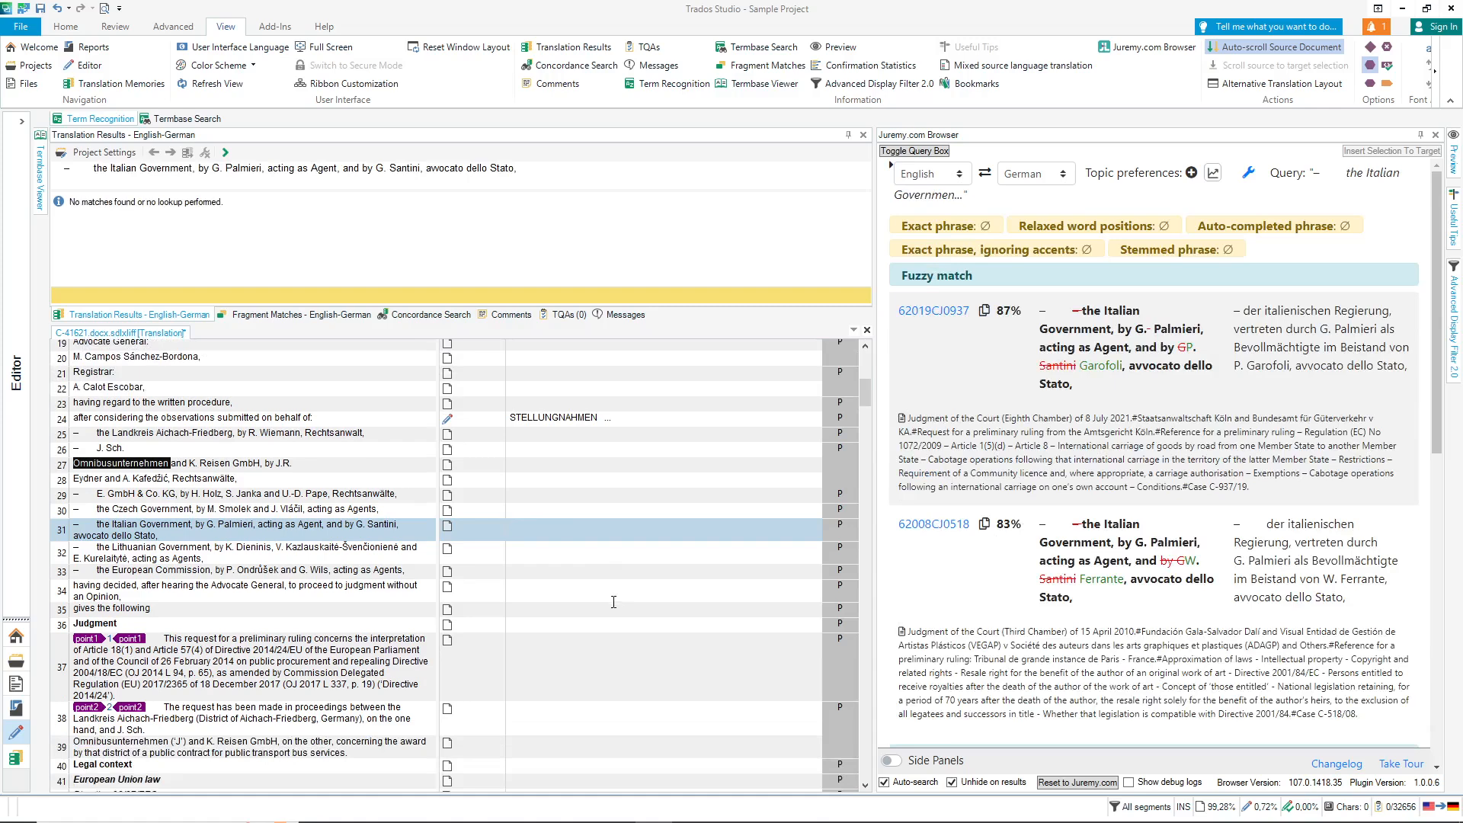
{"action": "left_click", "coordinate": [554, 589]}
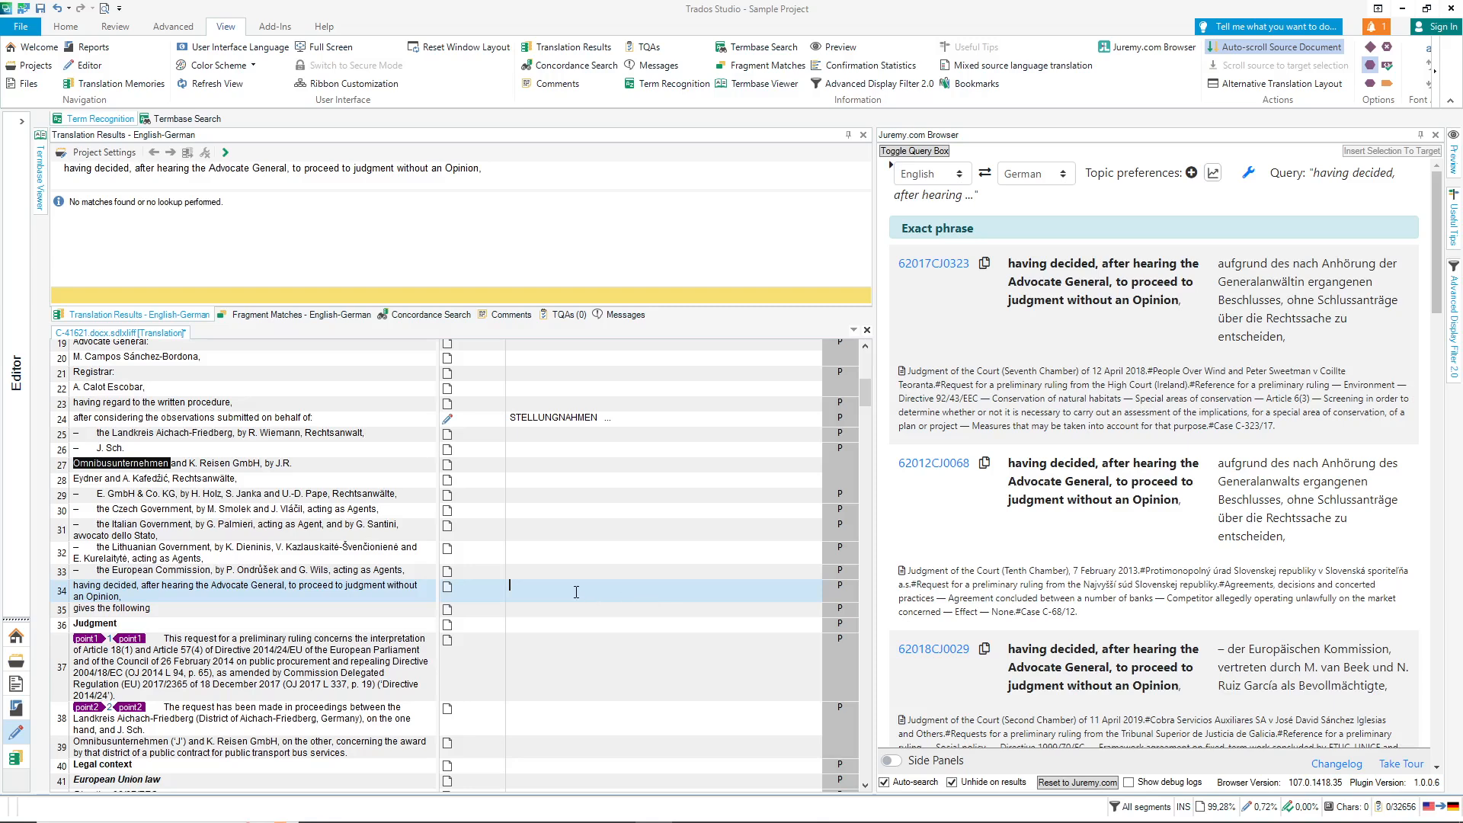
{"action": "scroll", "coordinate": [576, 592], "scroll_direction": "down", "scroll_amount": 1}
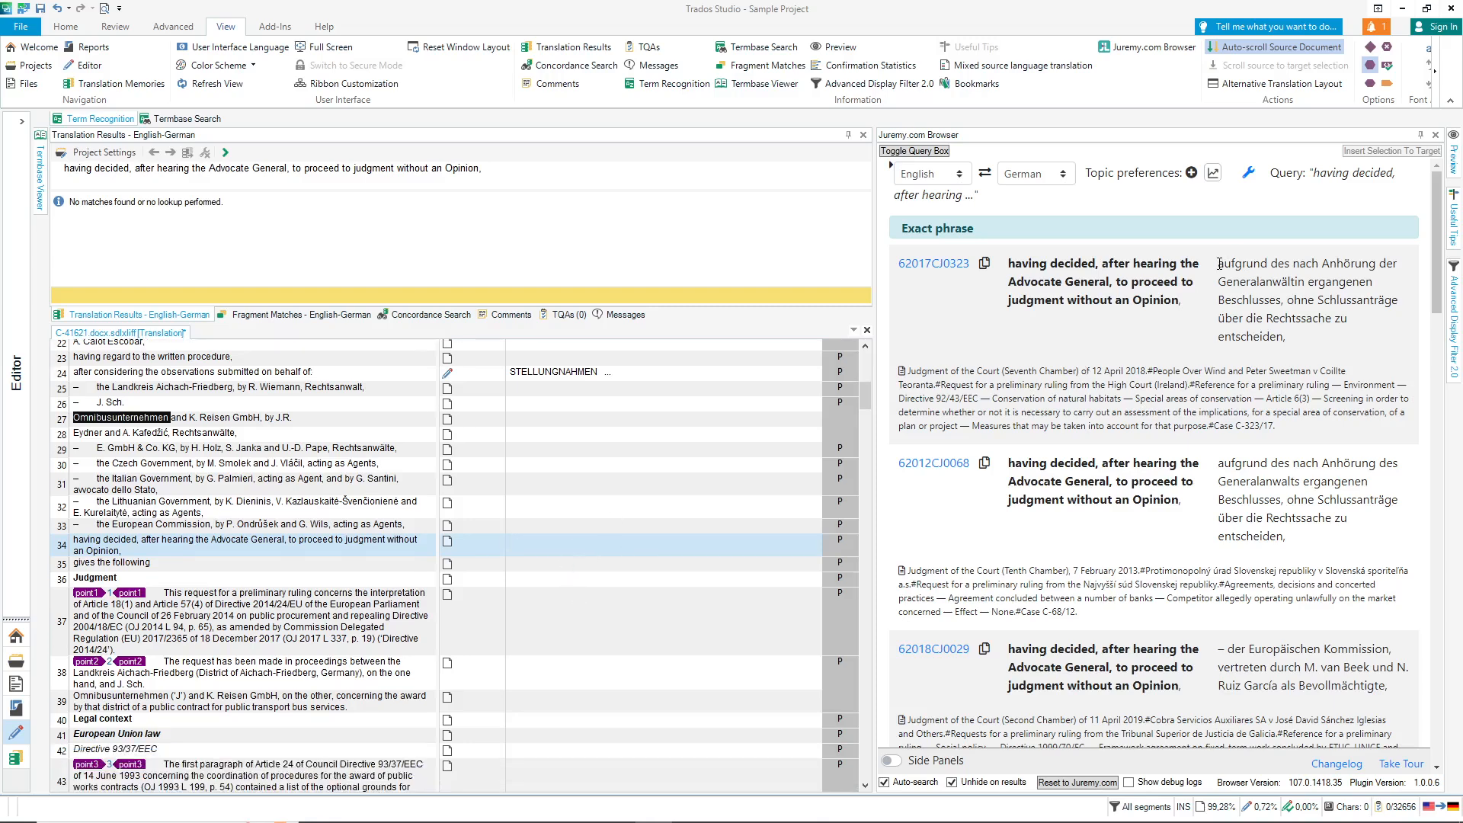
{"action": "left_click_drag", "start_coordinate": [1220, 263], "coordinate": [1359, 346]}
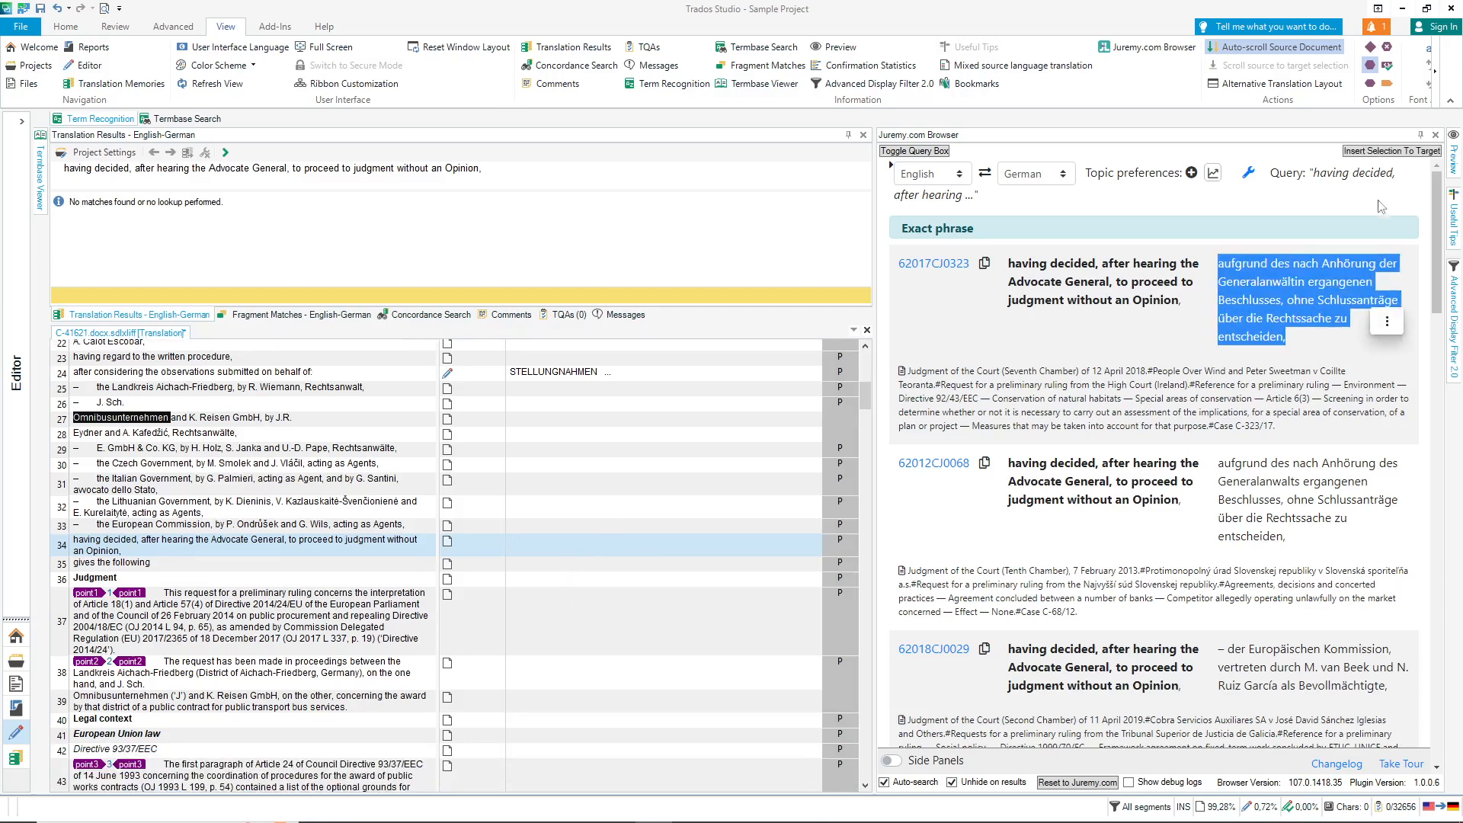
{"action": "left_click", "coordinate": [1369, 151]}
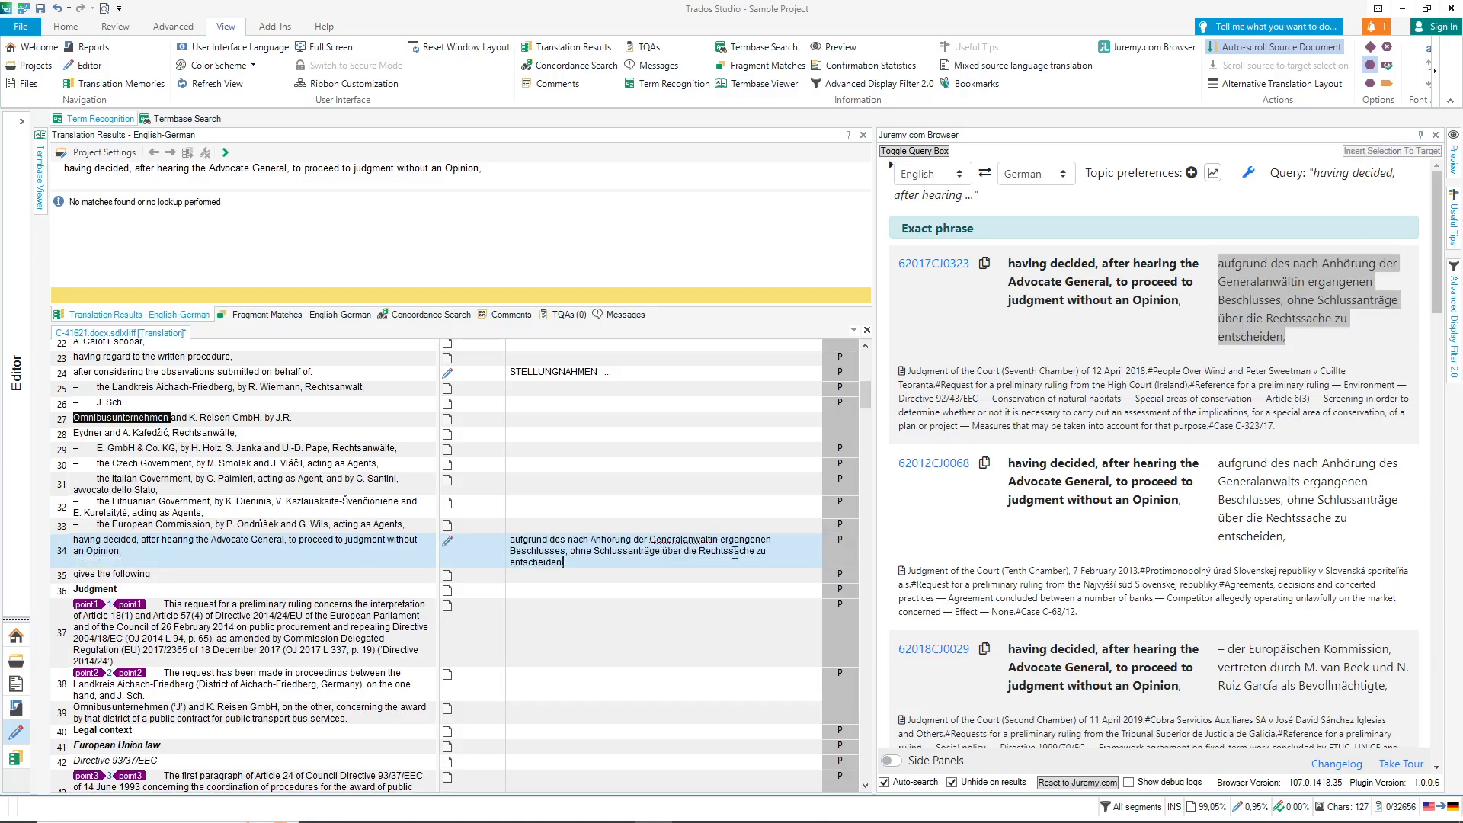
- Look up segment 35 and insert "geht folgende Verpflichtungen" from result 31998D0490 into its target
{"action": "left_click", "coordinate": [716, 575]}
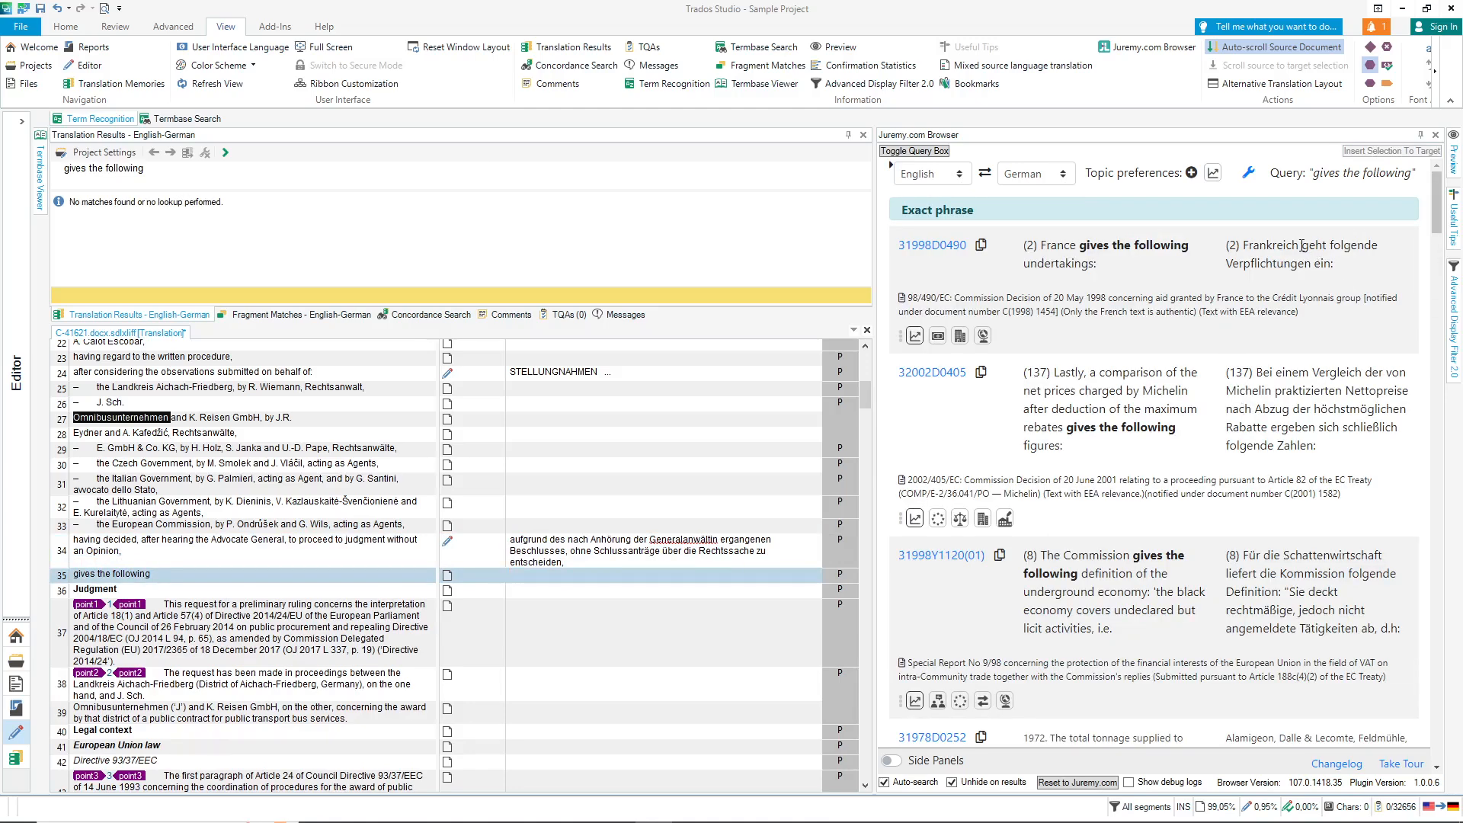
{"action": "left_click_drag", "start_coordinate": [1301, 245], "coordinate": [1311, 265]}
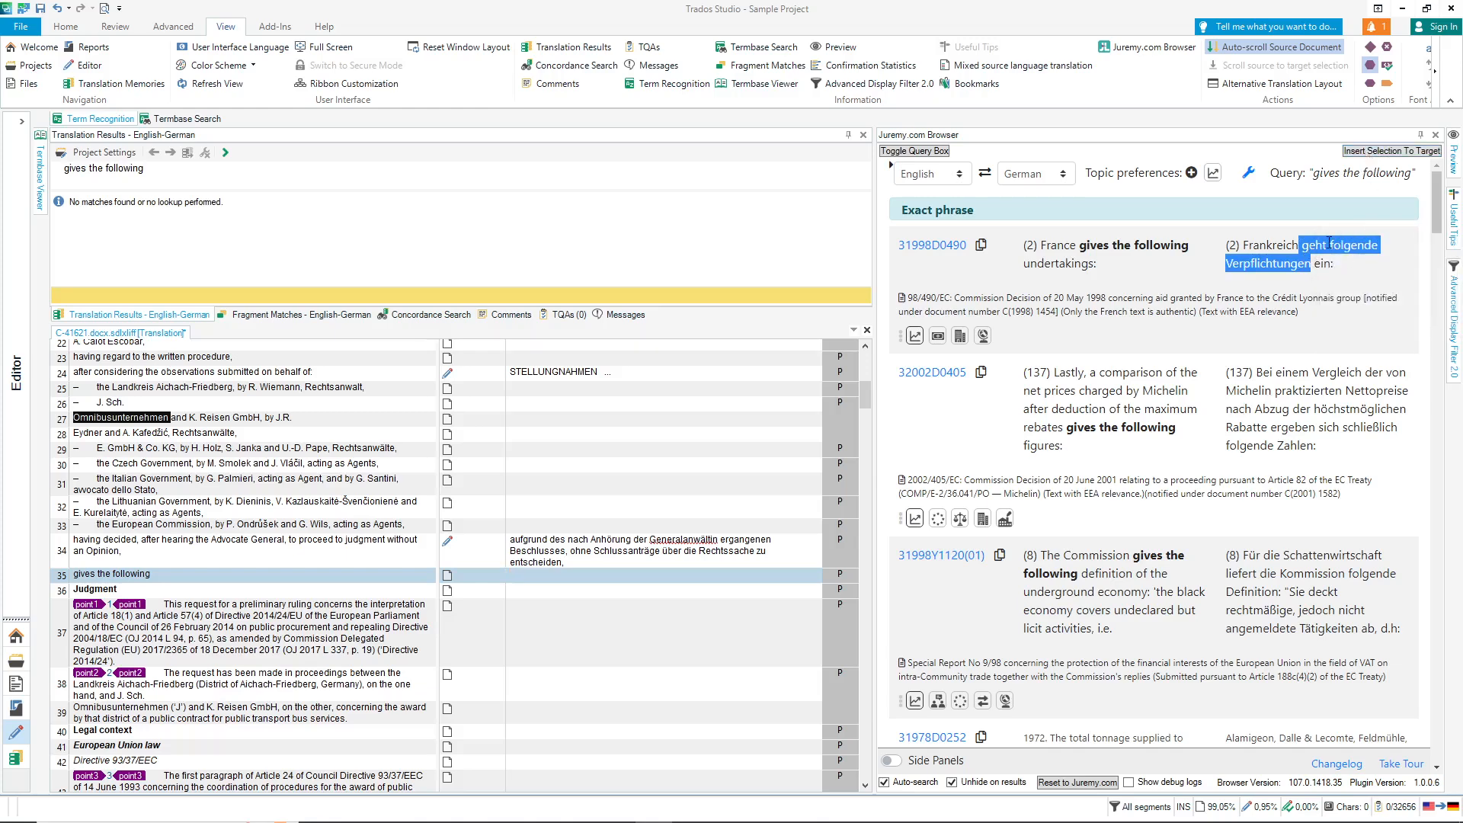
{"action": "left_click", "coordinate": [523, 575]}
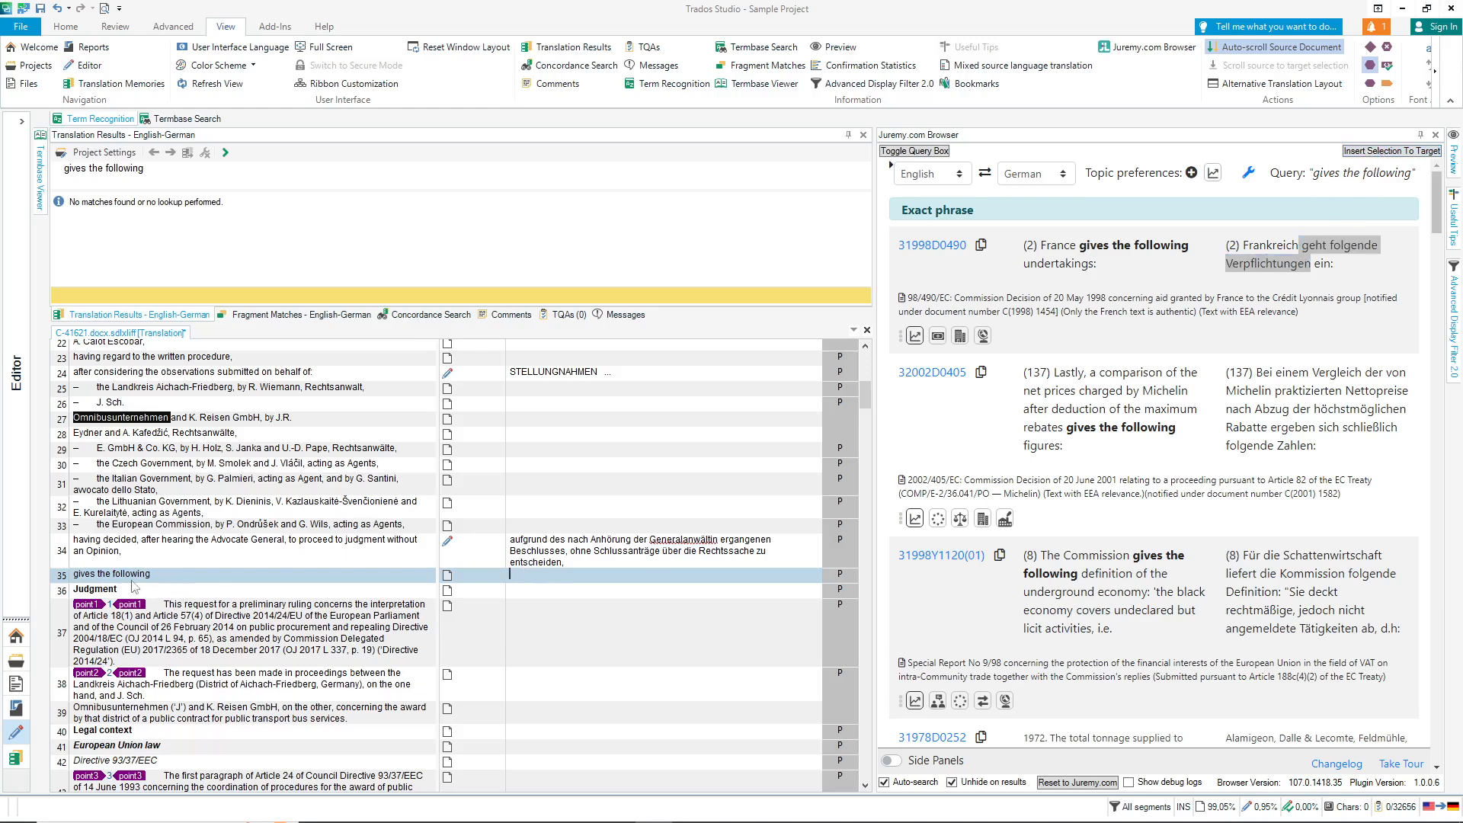
{"action": "left_click", "coordinate": [1385, 151]}
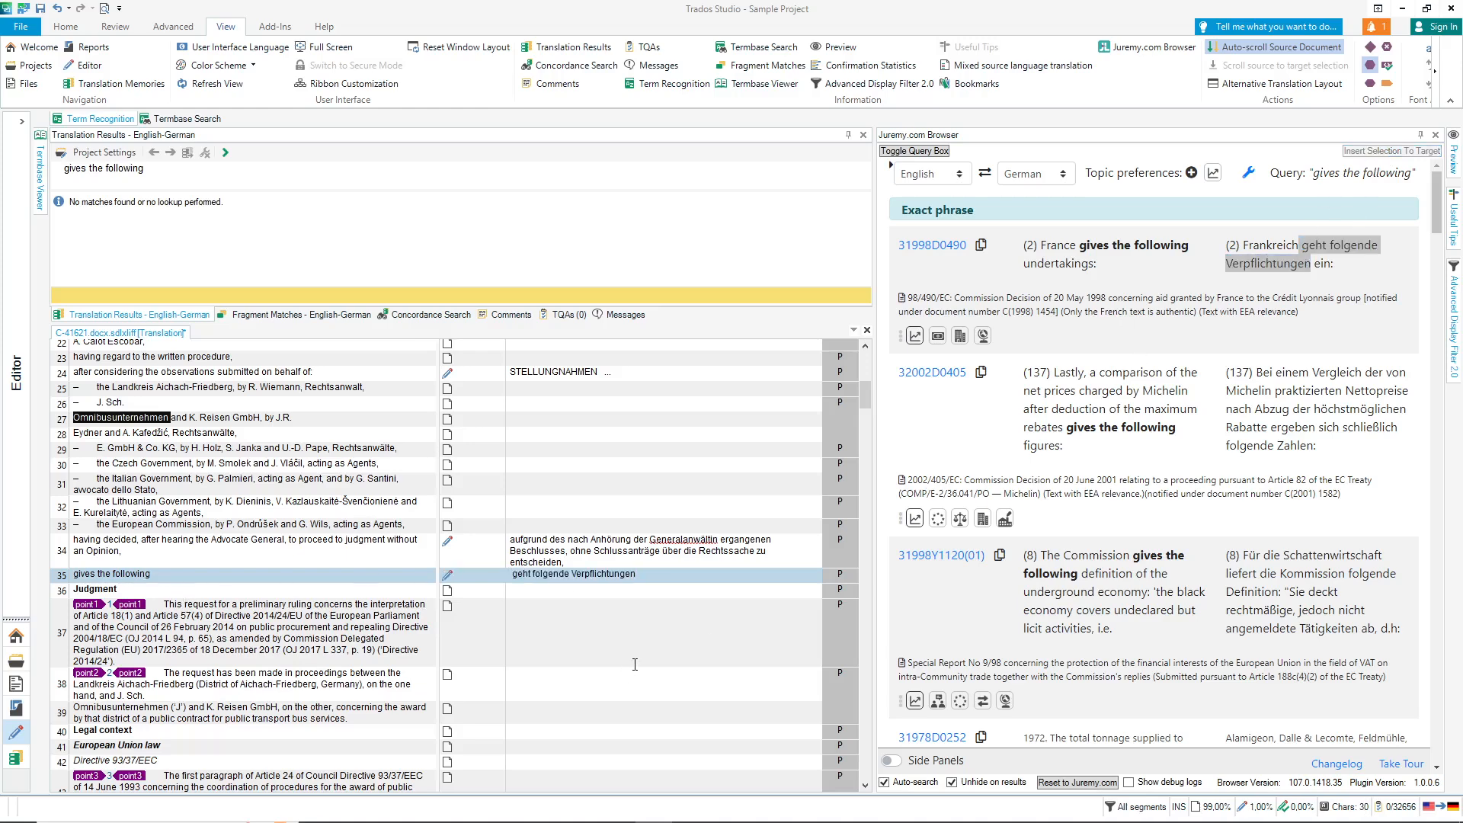
- Auto-search segment 37, its source phrase "public procurement", and the German phrase "ohne Schlussanträge" from segment 34's target
{"action": "left_click", "coordinate": [543, 621]}
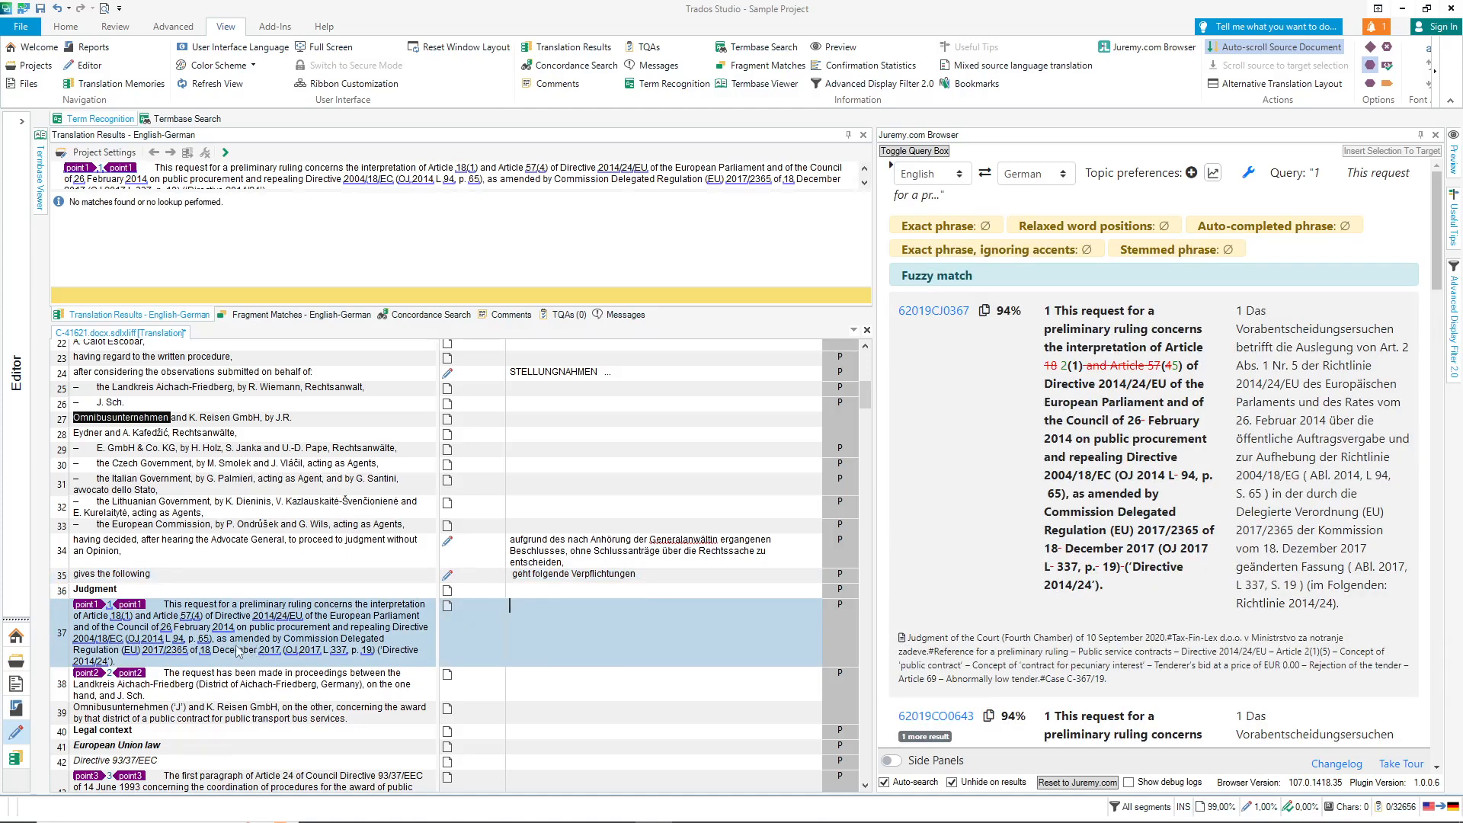
{"action": "left_click_drag", "start_coordinate": [250, 629], "coordinate": [332, 634]}
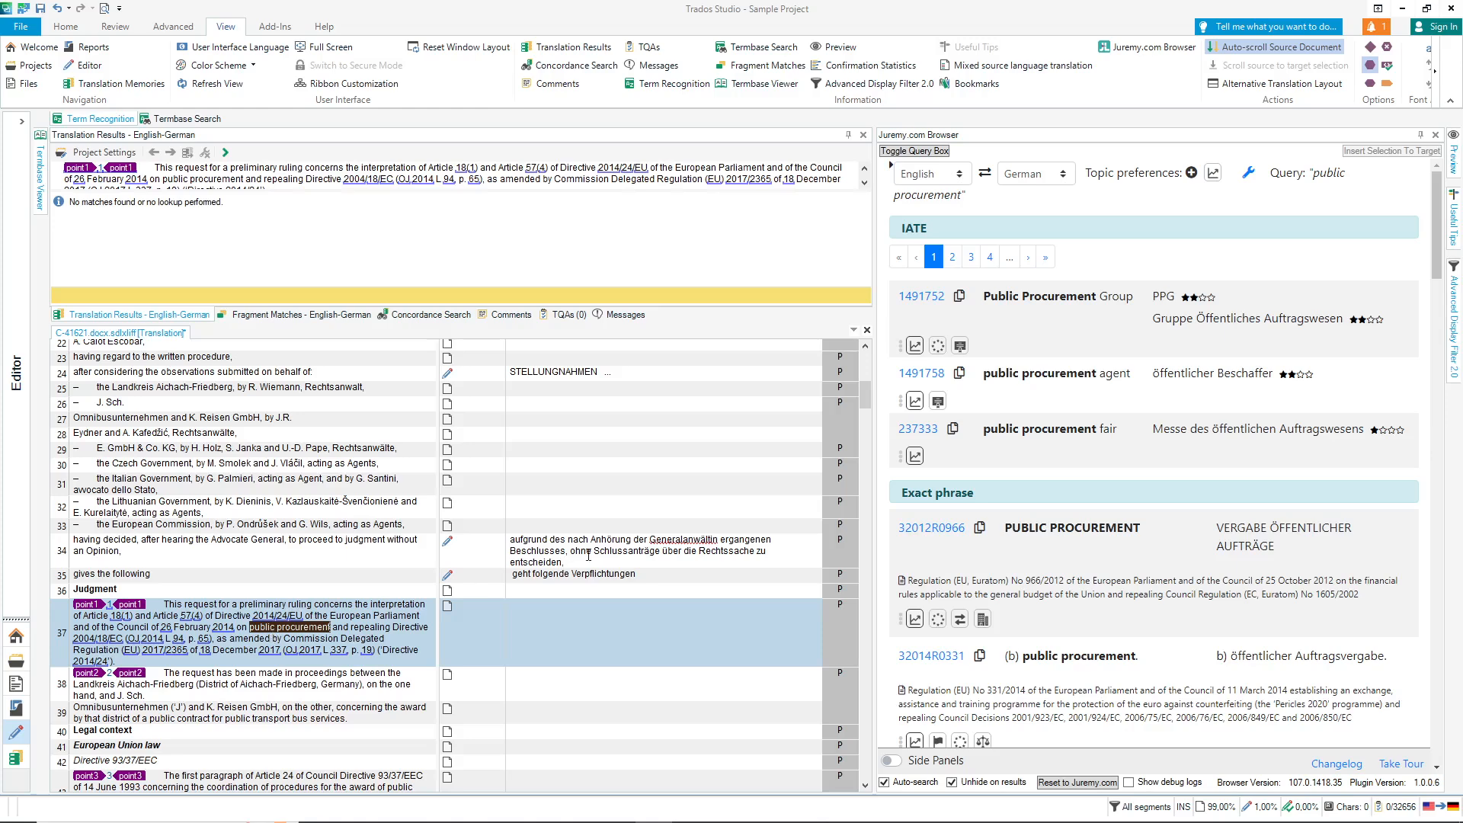
{"action": "left_click_drag", "start_coordinate": [568, 550], "coordinate": [665, 547]}
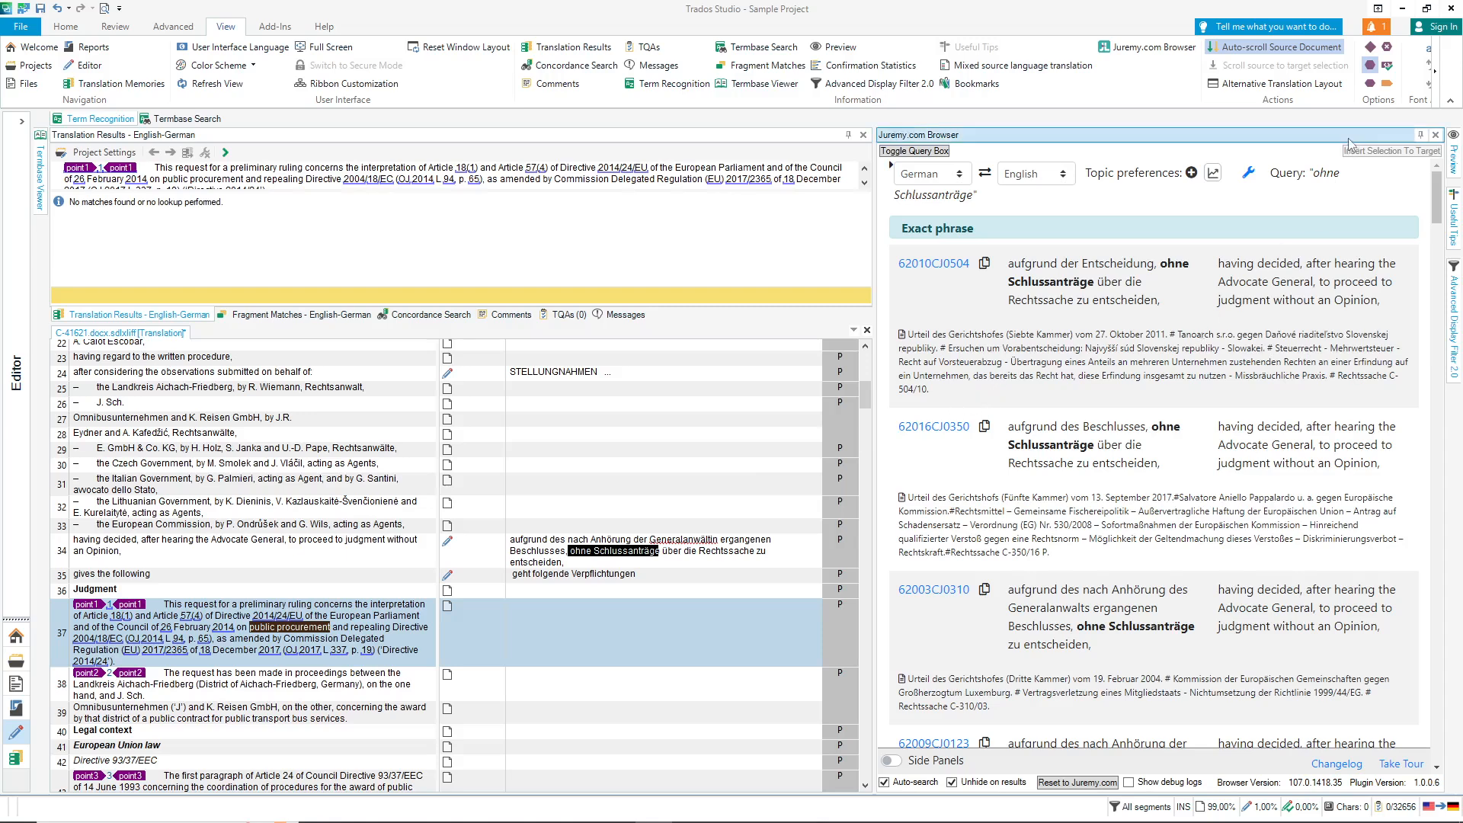
- Set the Juremy.com browser pane to auto-hide and slide it back into view
{"action": "left_click", "coordinate": [1420, 137]}
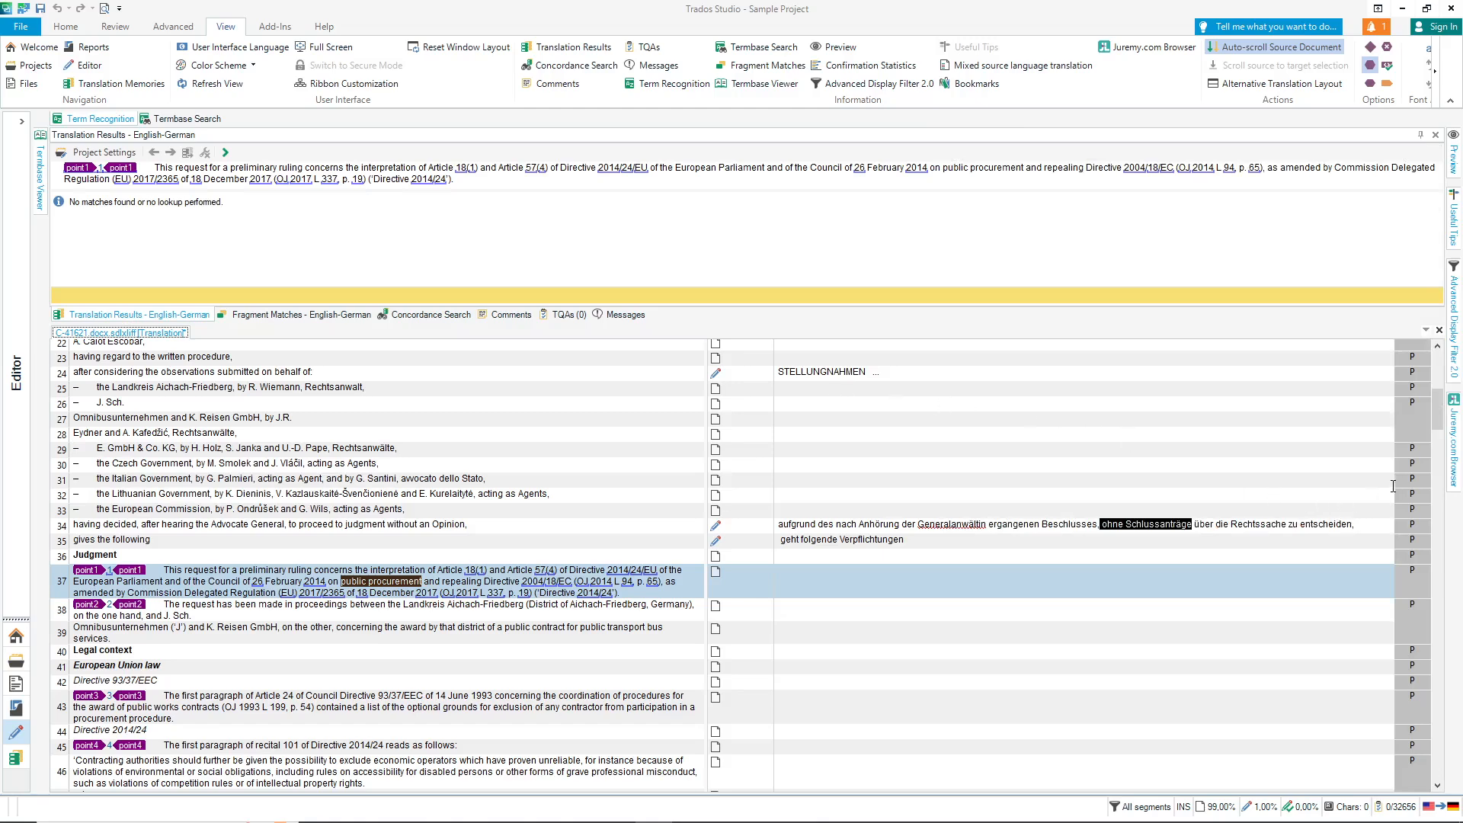
{"action": "mouse_move", "coordinate": [1455, 451]}
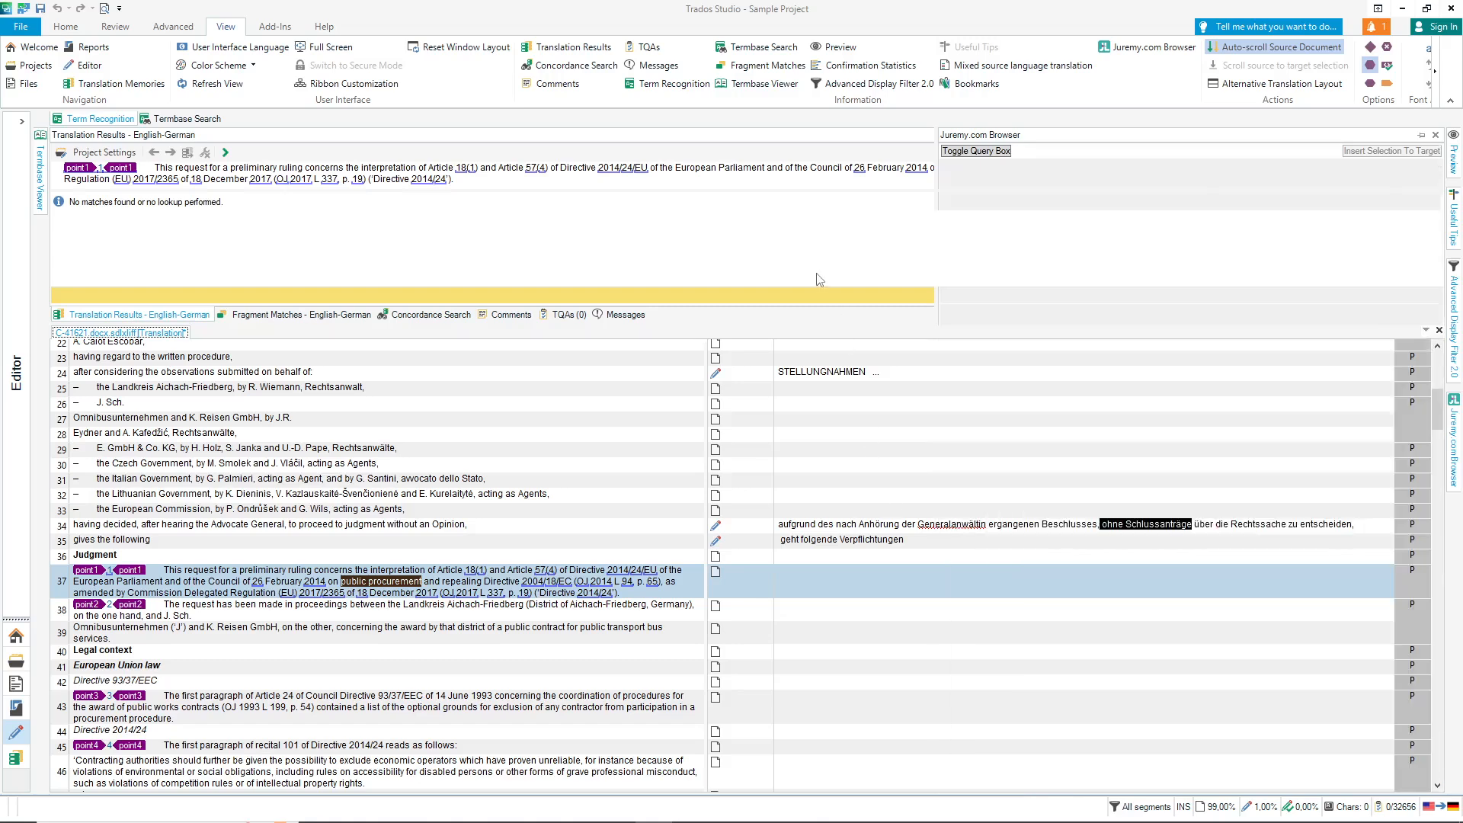
- Activate segments 46, 48 and 49 in turn to auto-search their texts and examine the matches in the auto-hiding Juremy.com browser
{"action": "scroll", "coordinate": [830, 574], "scroll_direction": "down", "scroll_amount": 5}
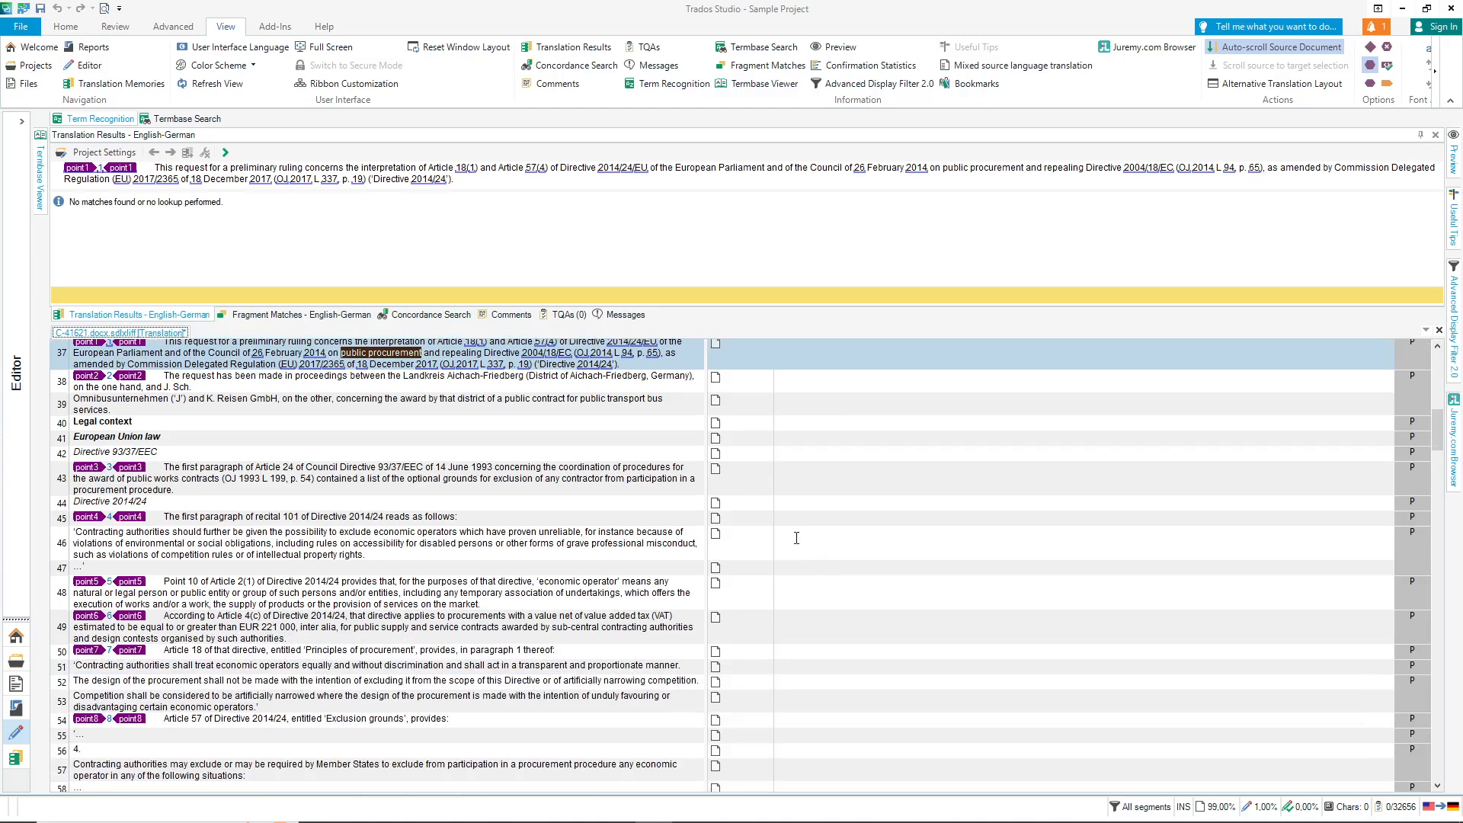
{"action": "left_click", "coordinate": [796, 538]}
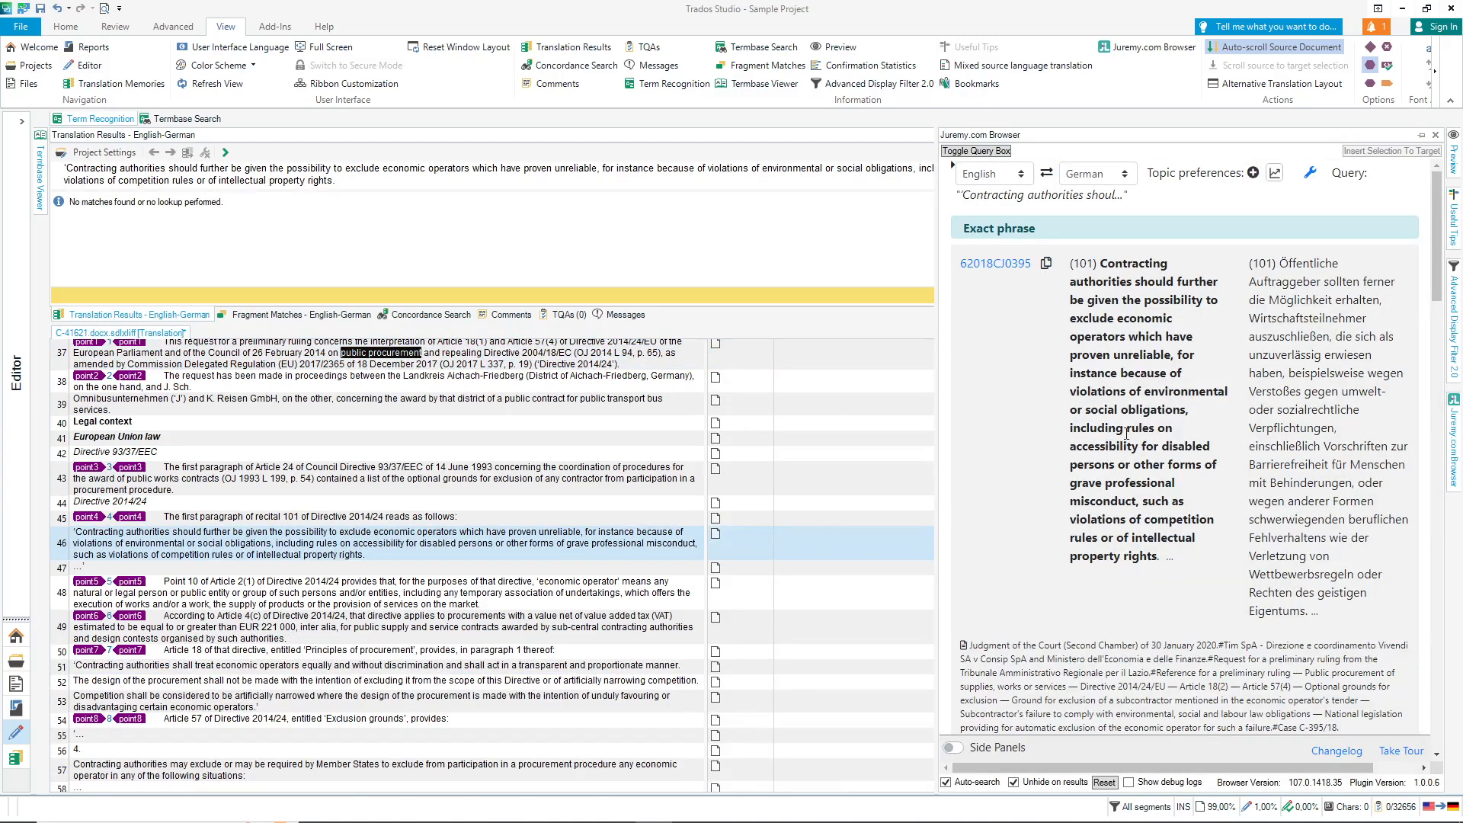
{"action": "scroll", "coordinate": [1435, 282], "scroll_direction": "down", "scroll_amount": 1}
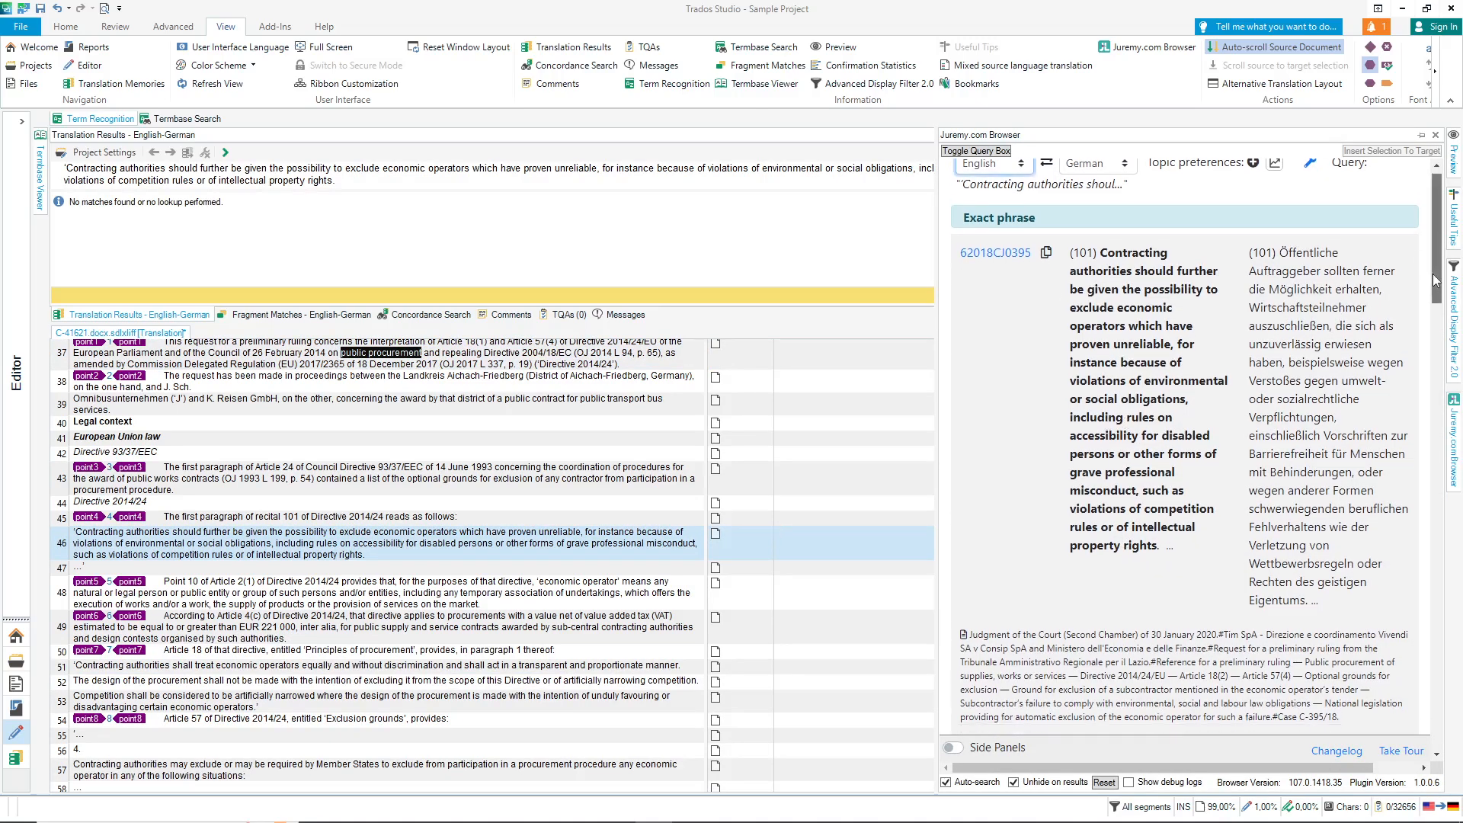
{"action": "scroll", "coordinate": [1435, 282], "scroll_direction": "up", "scroll_amount": 1}
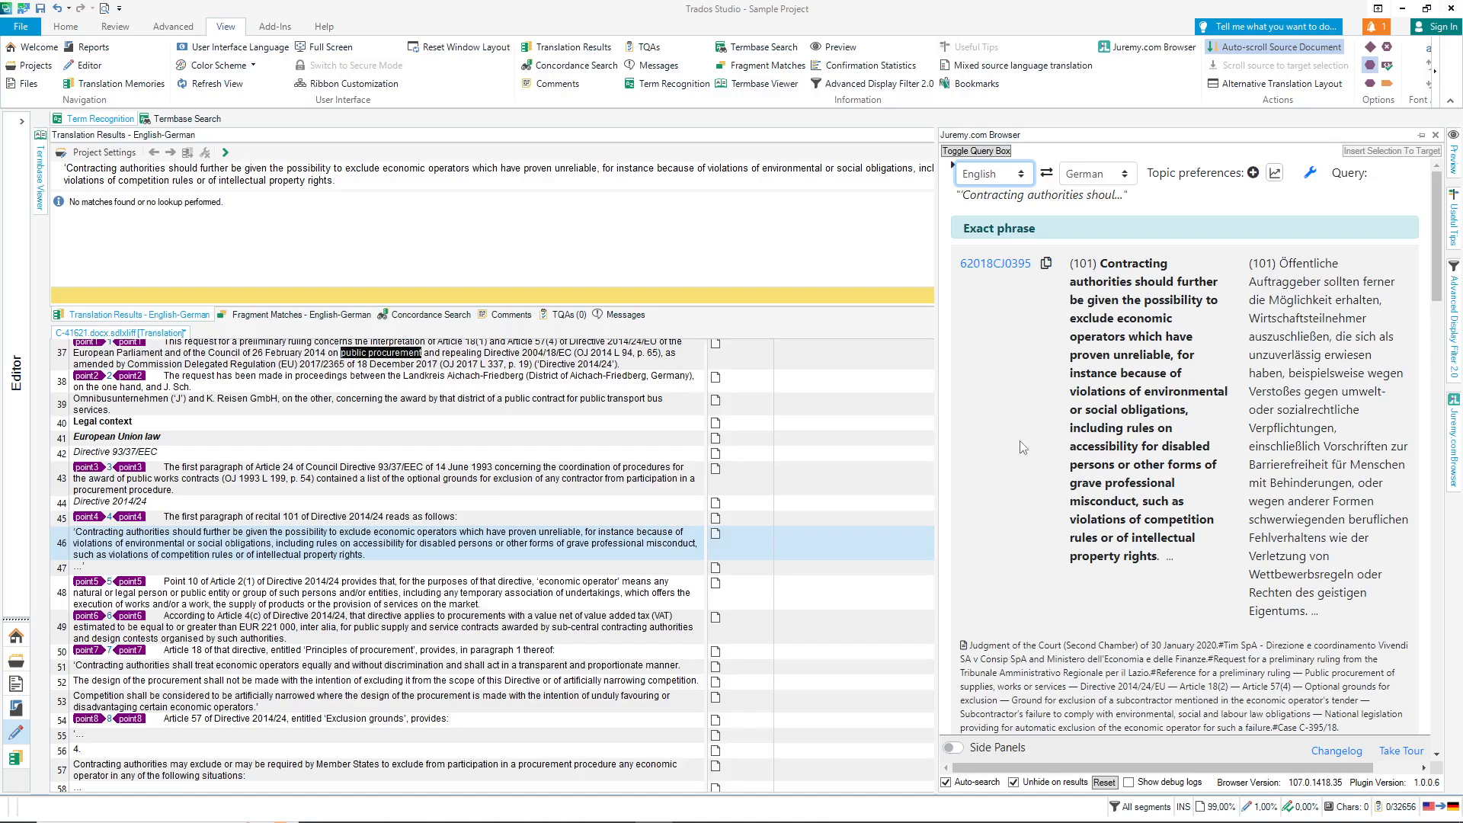
{"action": "mouse_move", "coordinate": [1443, 259]}
{"action": "left_mouse_down"}
{"action": "mouse_move", "coordinate": [1452, 618]}
{"action": "mouse_move", "coordinate": [1443, 254]}
{"action": "left_mouse_up"}
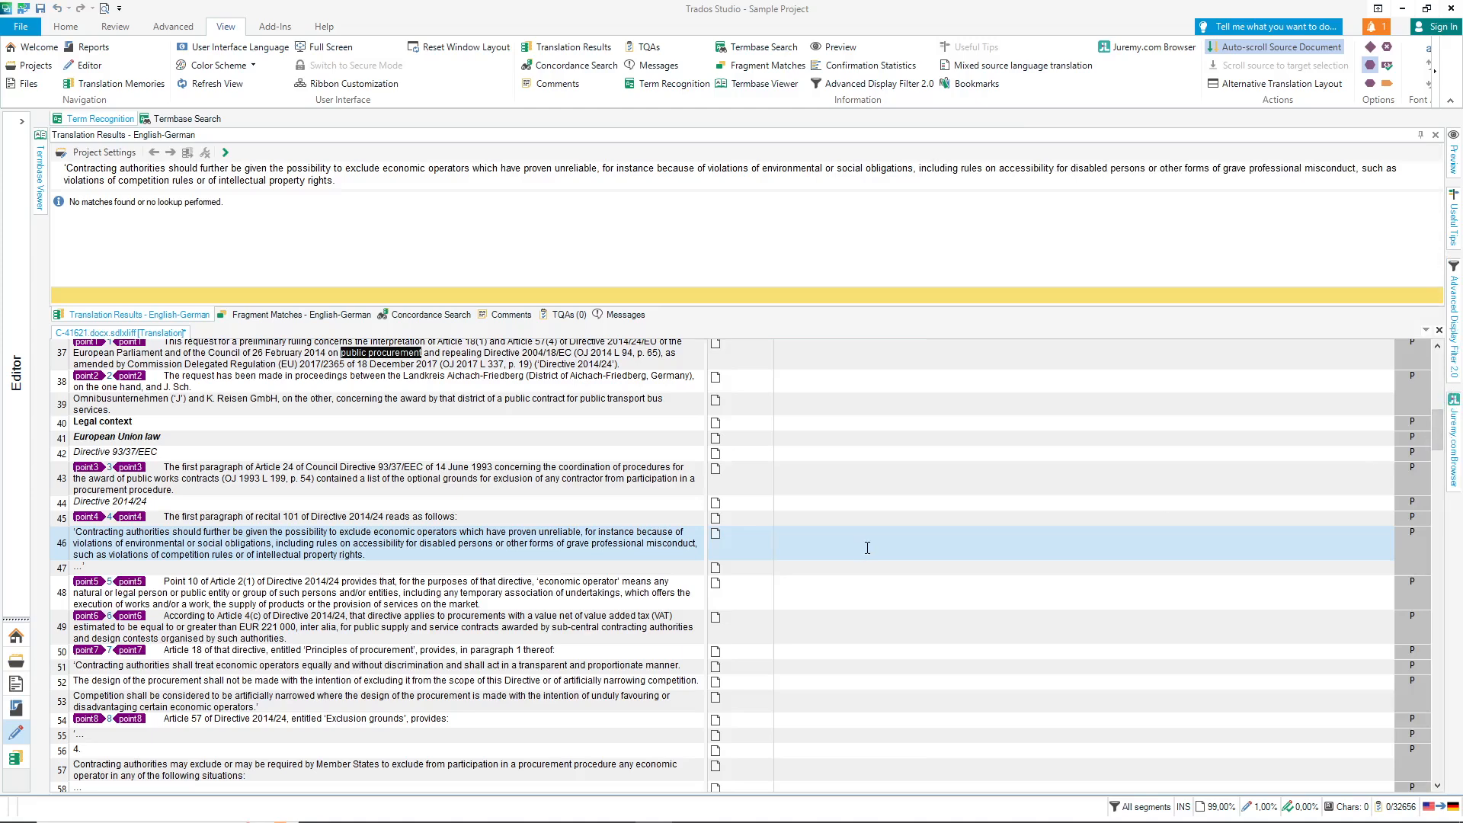
{"action": "left_click", "coordinate": [808, 592]}
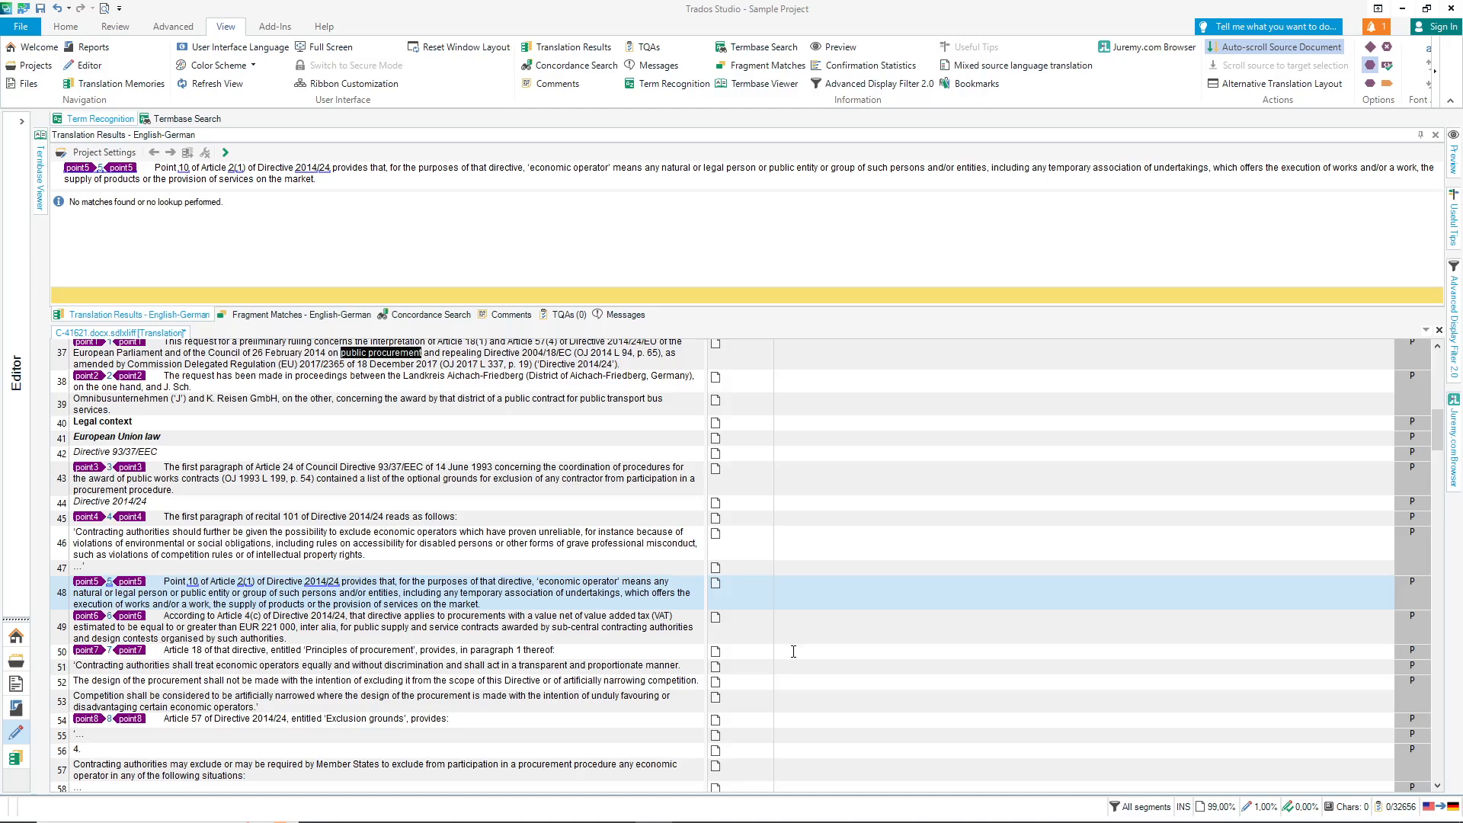
{"action": "left_click", "coordinate": [791, 637]}
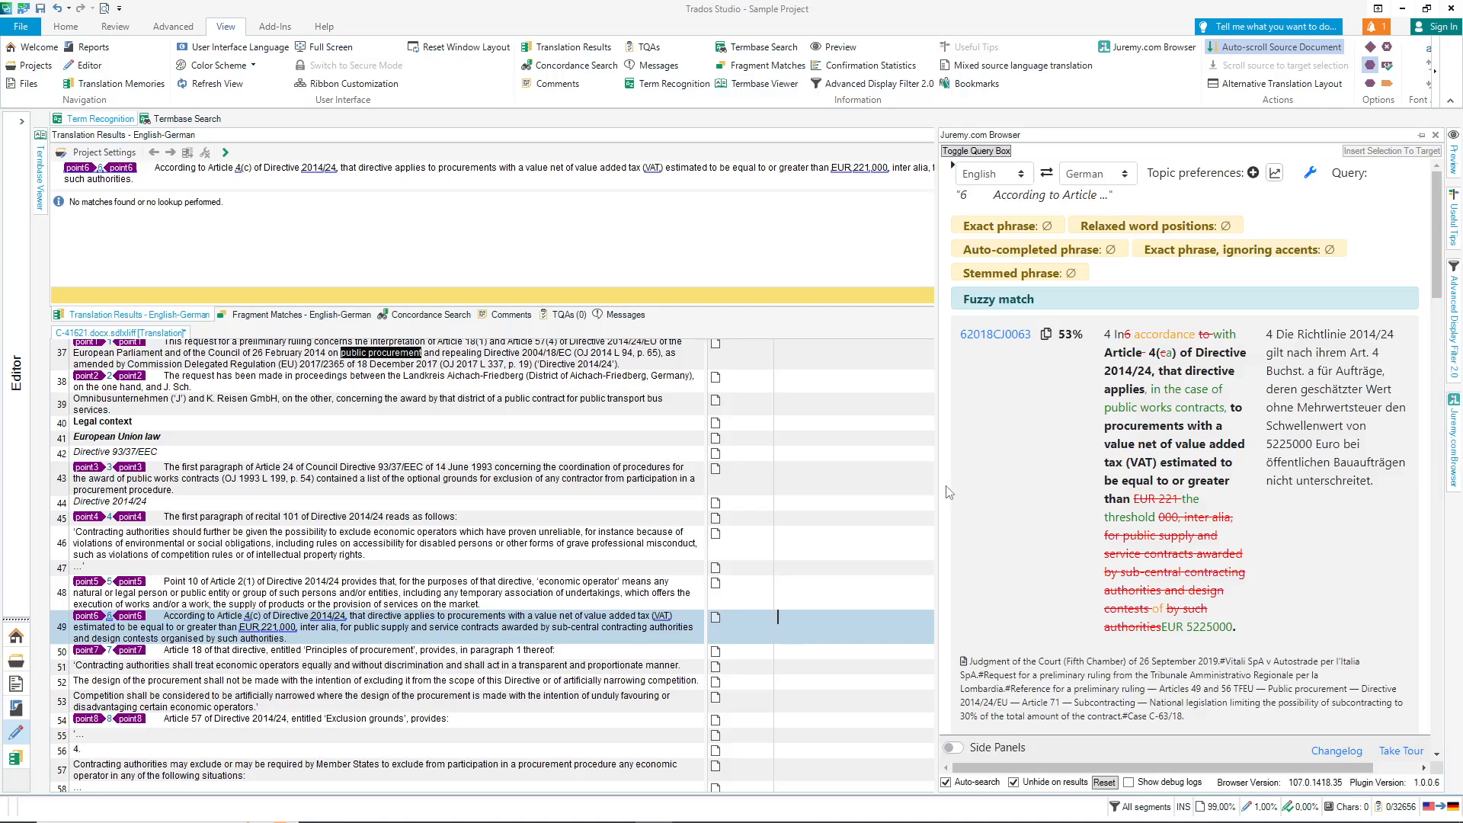
- Widen the Juremy.com browser, look up segment 51, and insert the German sentence of result 62018CJ0063 without its quotation marks into the target
{"action": "left_click_drag", "start_coordinate": [937, 486], "coordinate": [639, 507]}
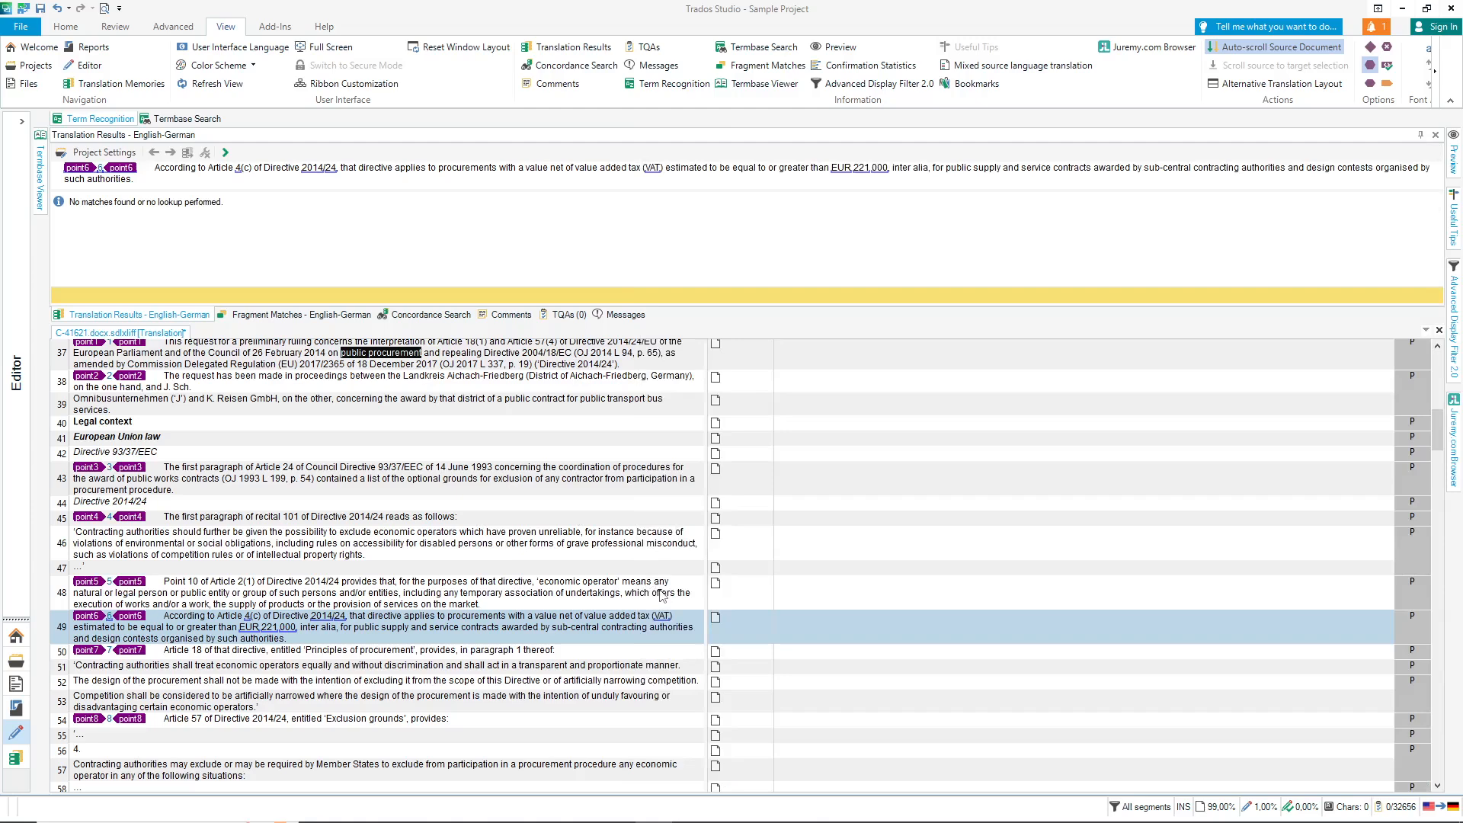
{"action": "left_click", "coordinate": [802, 663]}
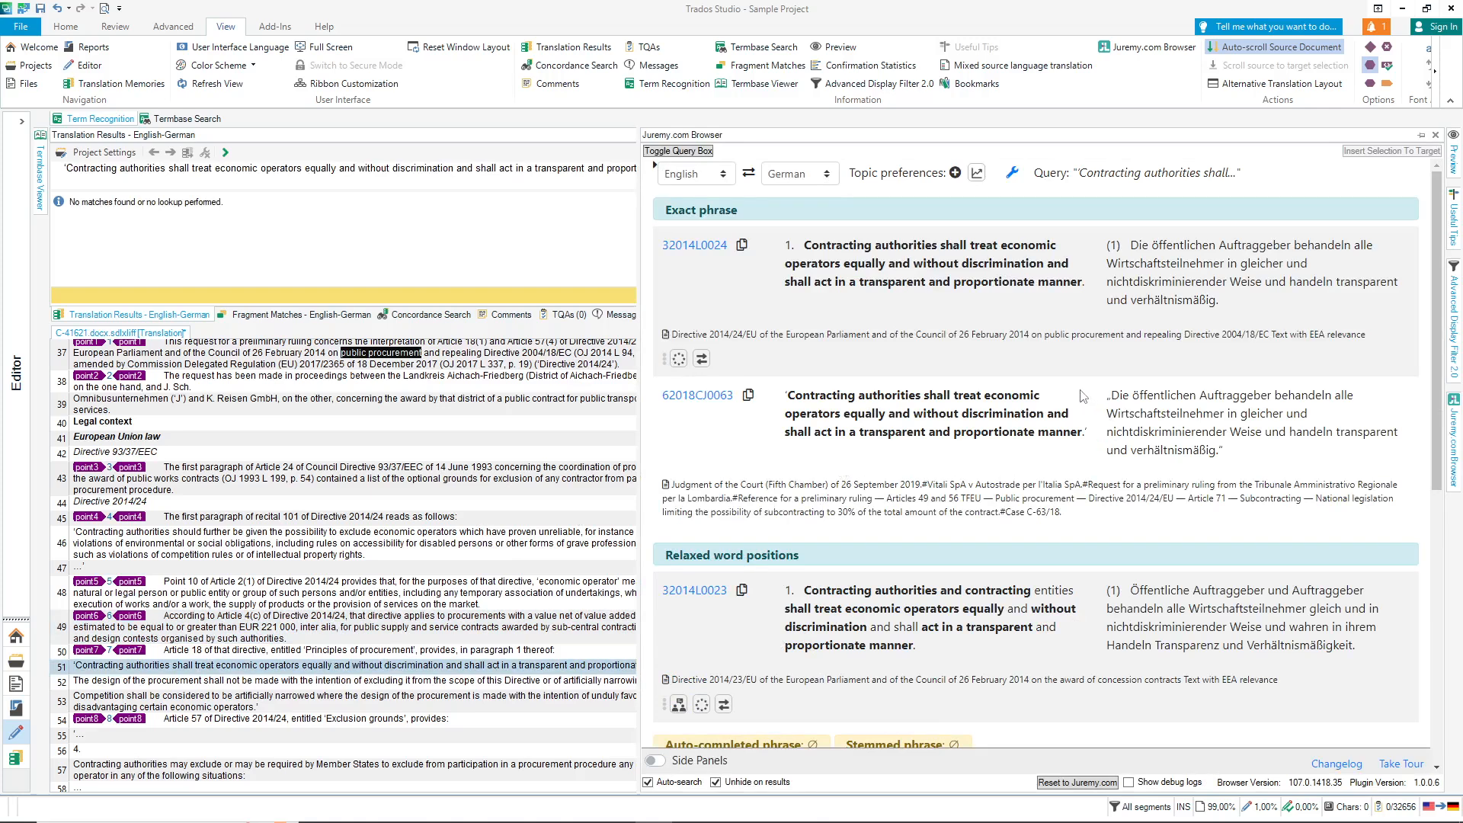
{"action": "left_click_drag", "start_coordinate": [1112, 397], "coordinate": [1224, 451]}
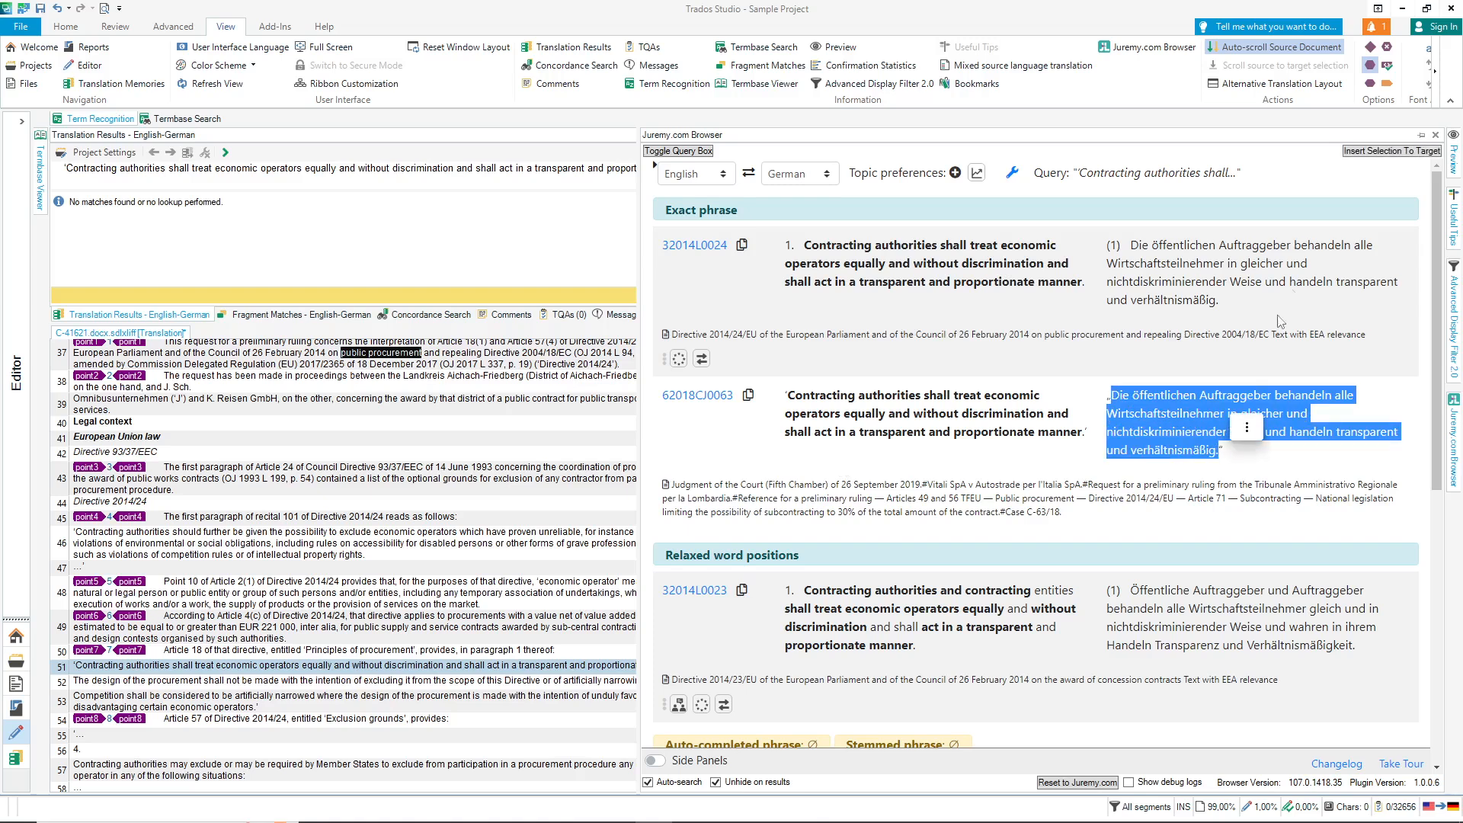
{"action": "left_click", "coordinate": [1388, 152]}
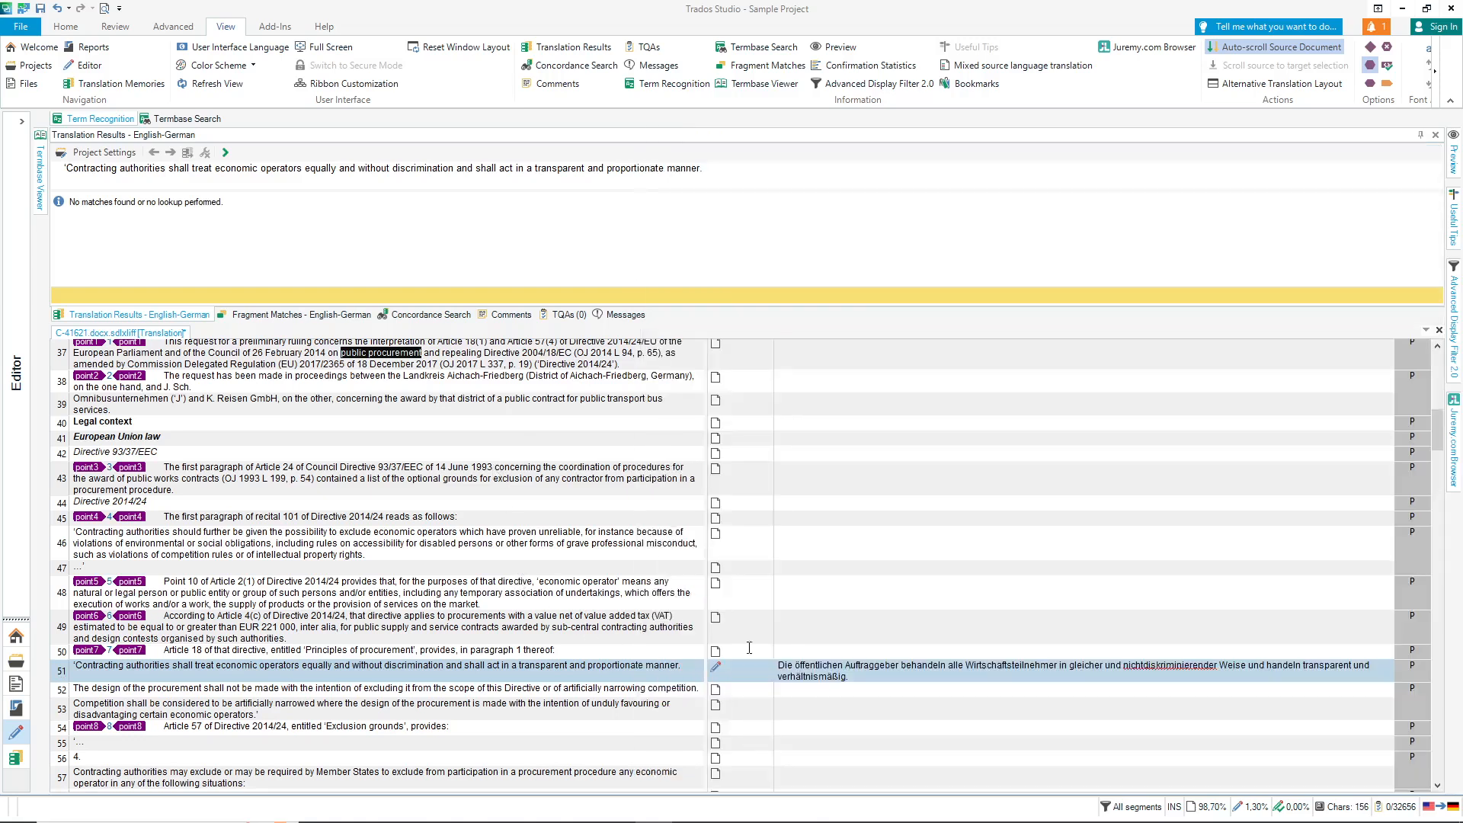
- Slide the hidden Juremy.com browser back into view and turn off its auto-hide so it stays docked beside the editor
{"action": "scroll", "coordinate": [836, 658], "scroll_direction": "down", "scroll_amount": 3}
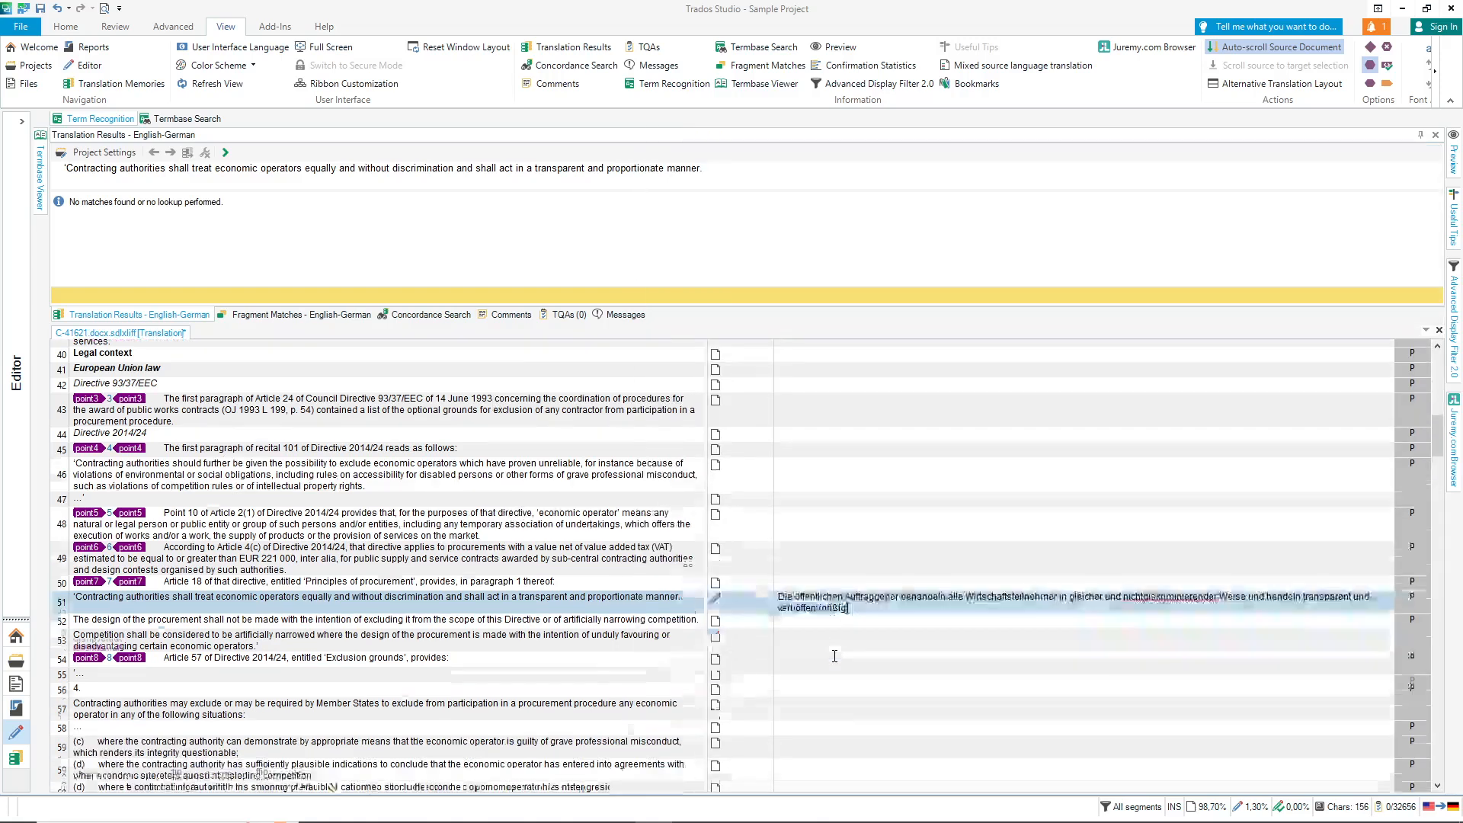
{"action": "scroll", "coordinate": [834, 656], "scroll_direction": "down", "scroll_amount": 2}
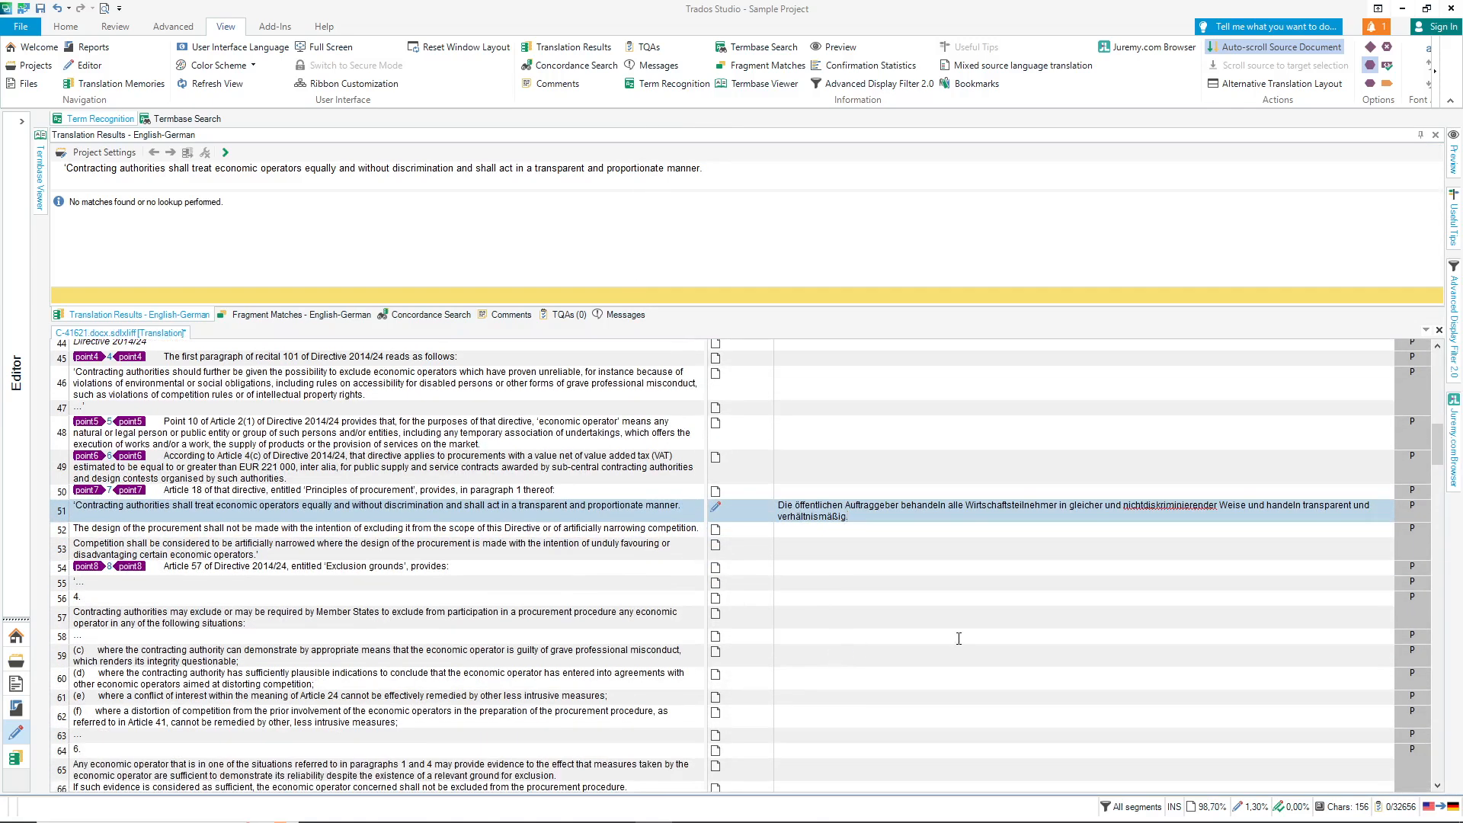
{"action": "mouse_move", "coordinate": [1453, 429]}
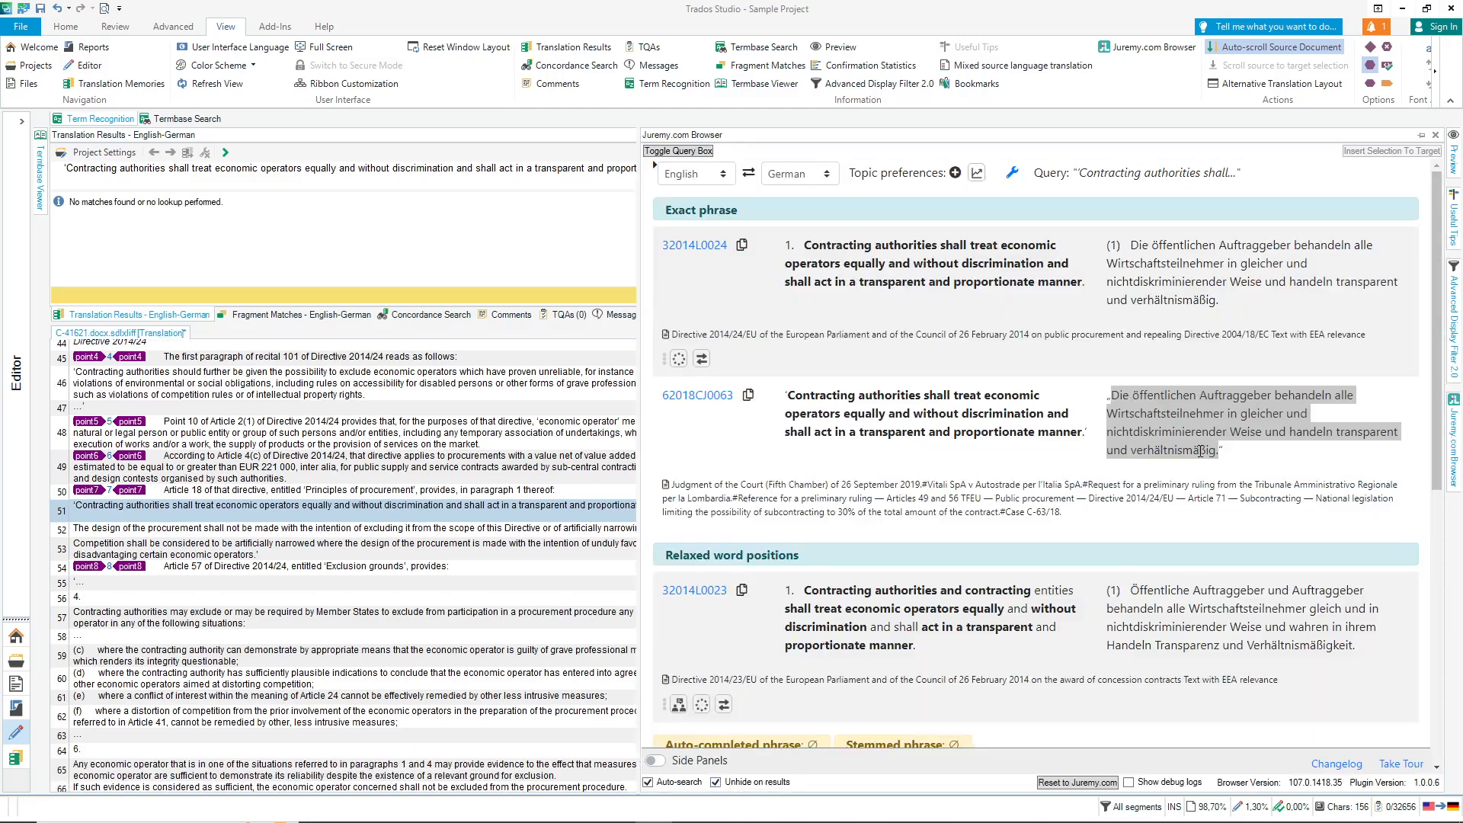
{"action": "left_click", "coordinate": [1422, 137]}
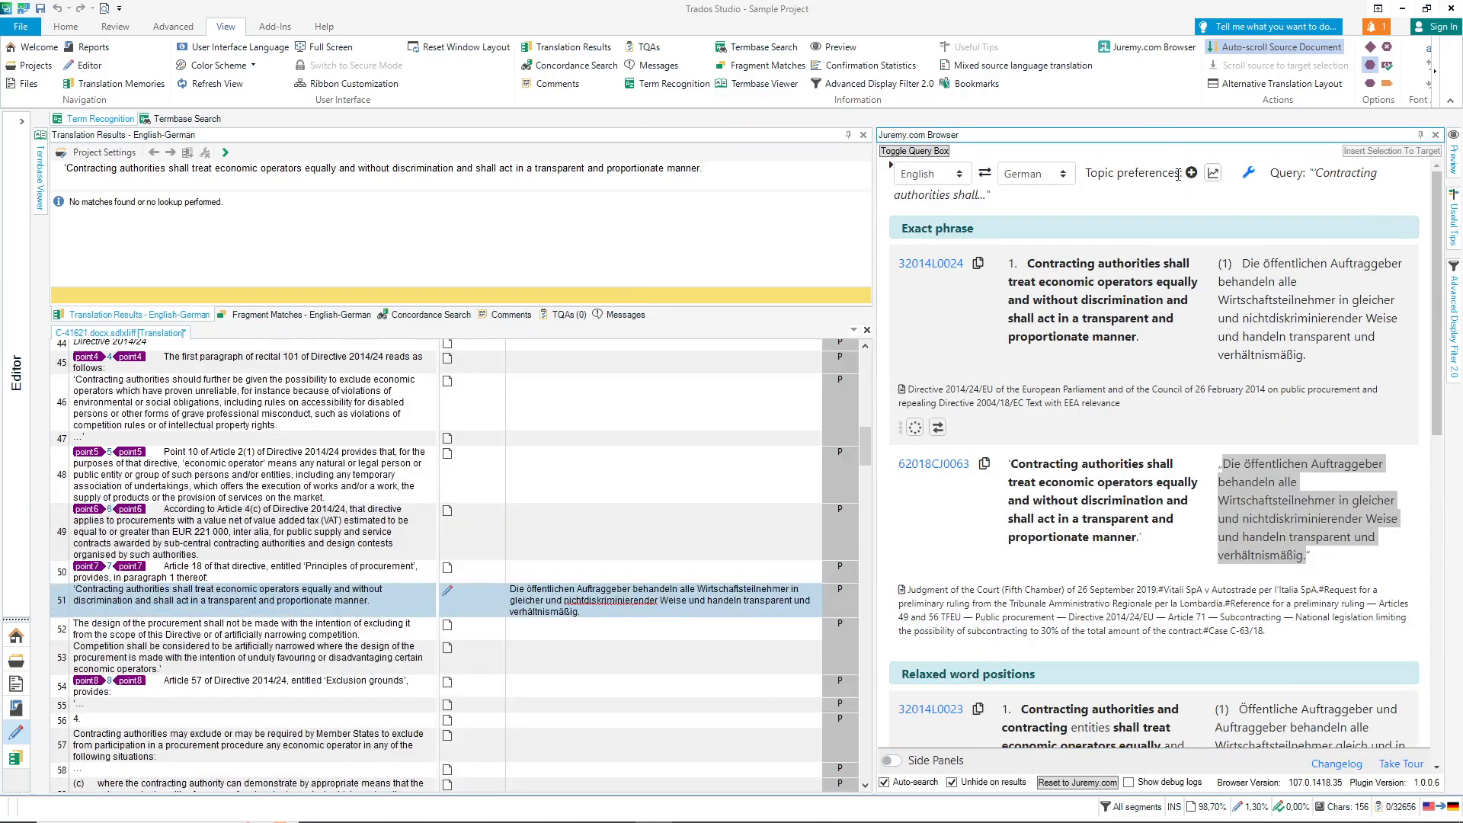
- Undock the Juremy.com browser into a floating window, make it narrower and taller, and place it over the upper part of the editor
{"action": "left_click_drag", "start_coordinate": [1174, 135], "coordinate": [785, 276]}
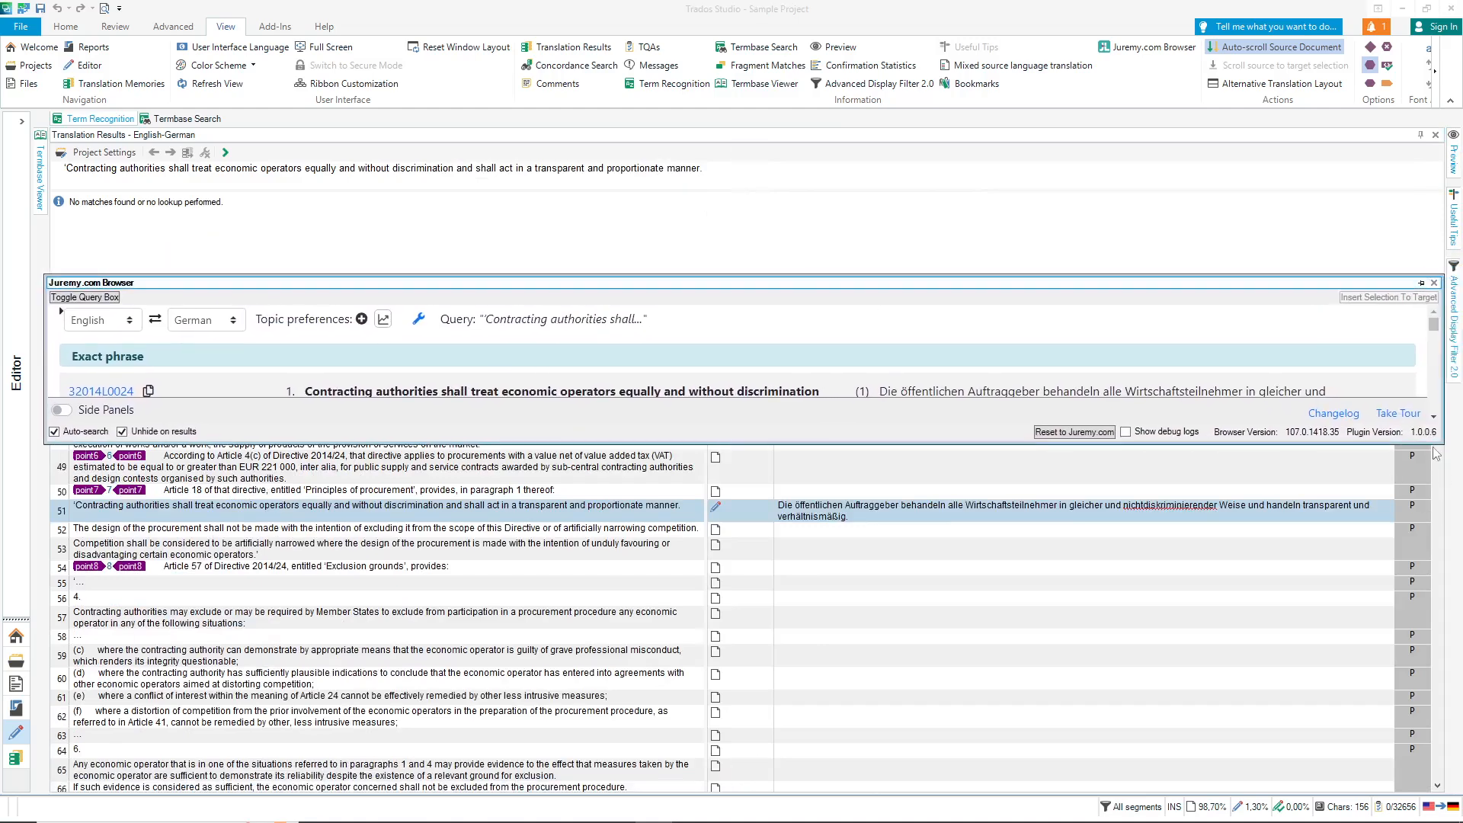
{"action": "left_click_drag", "start_coordinate": [1444, 443], "coordinate": [1022, 810]}
{"action": "left_click_drag", "start_coordinate": [769, 283], "coordinate": [1055, 81]}
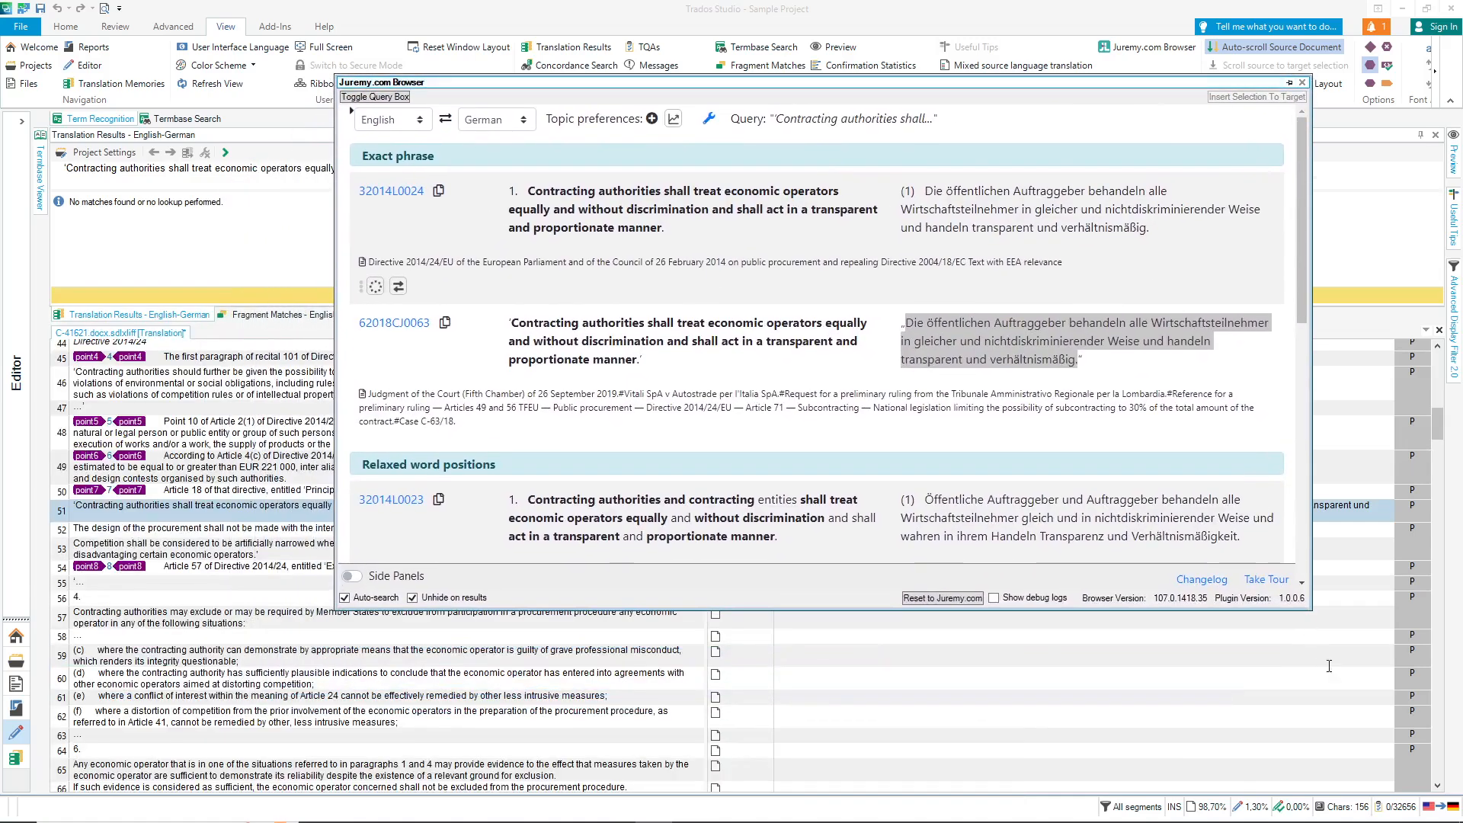
{"action": "left_click_drag", "start_coordinate": [1303, 613], "coordinate": [1170, 709]}
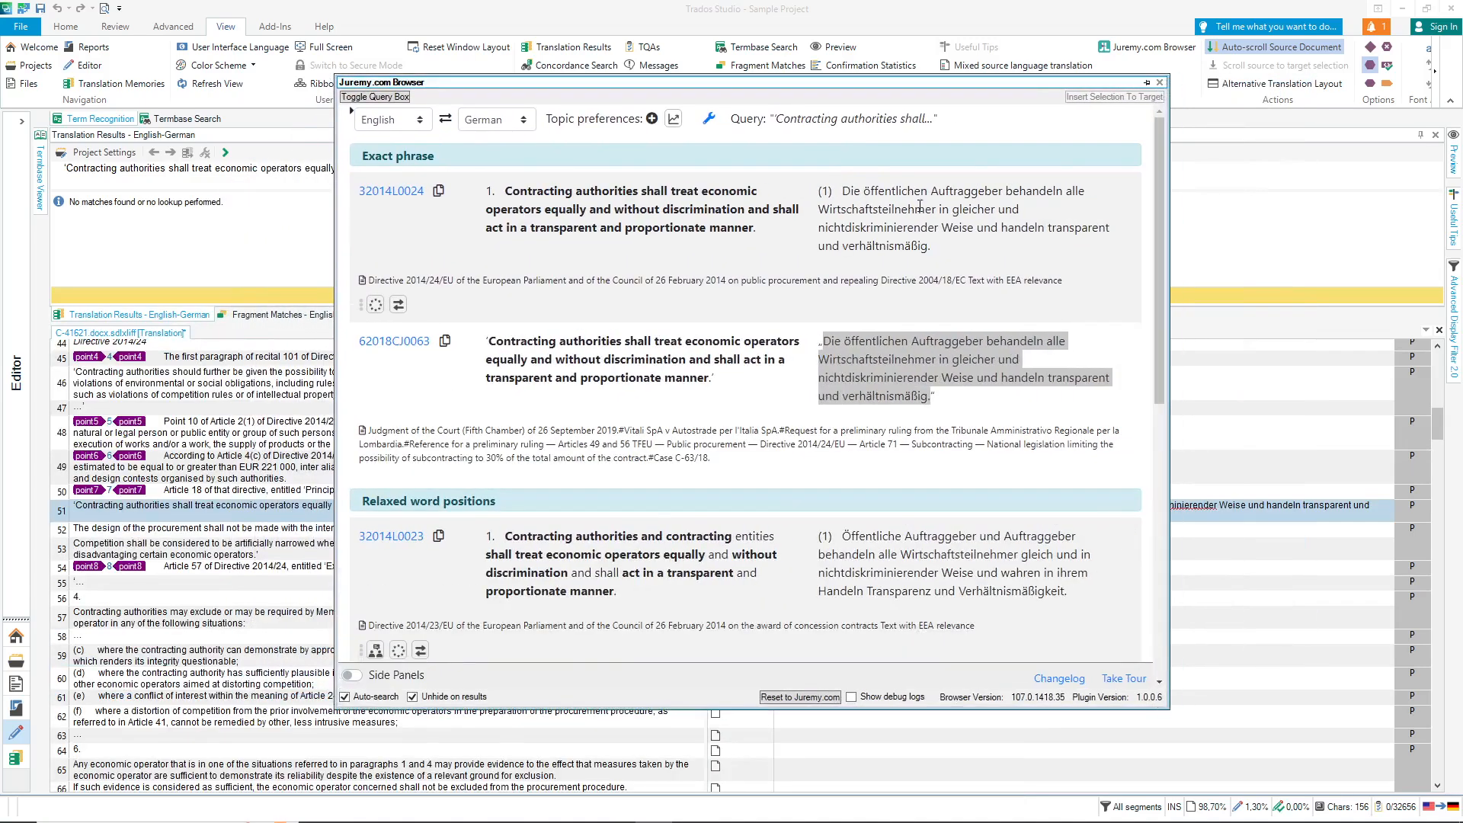
{"action": "left_click_drag", "start_coordinate": [906, 93], "coordinate": [1098, 65]}
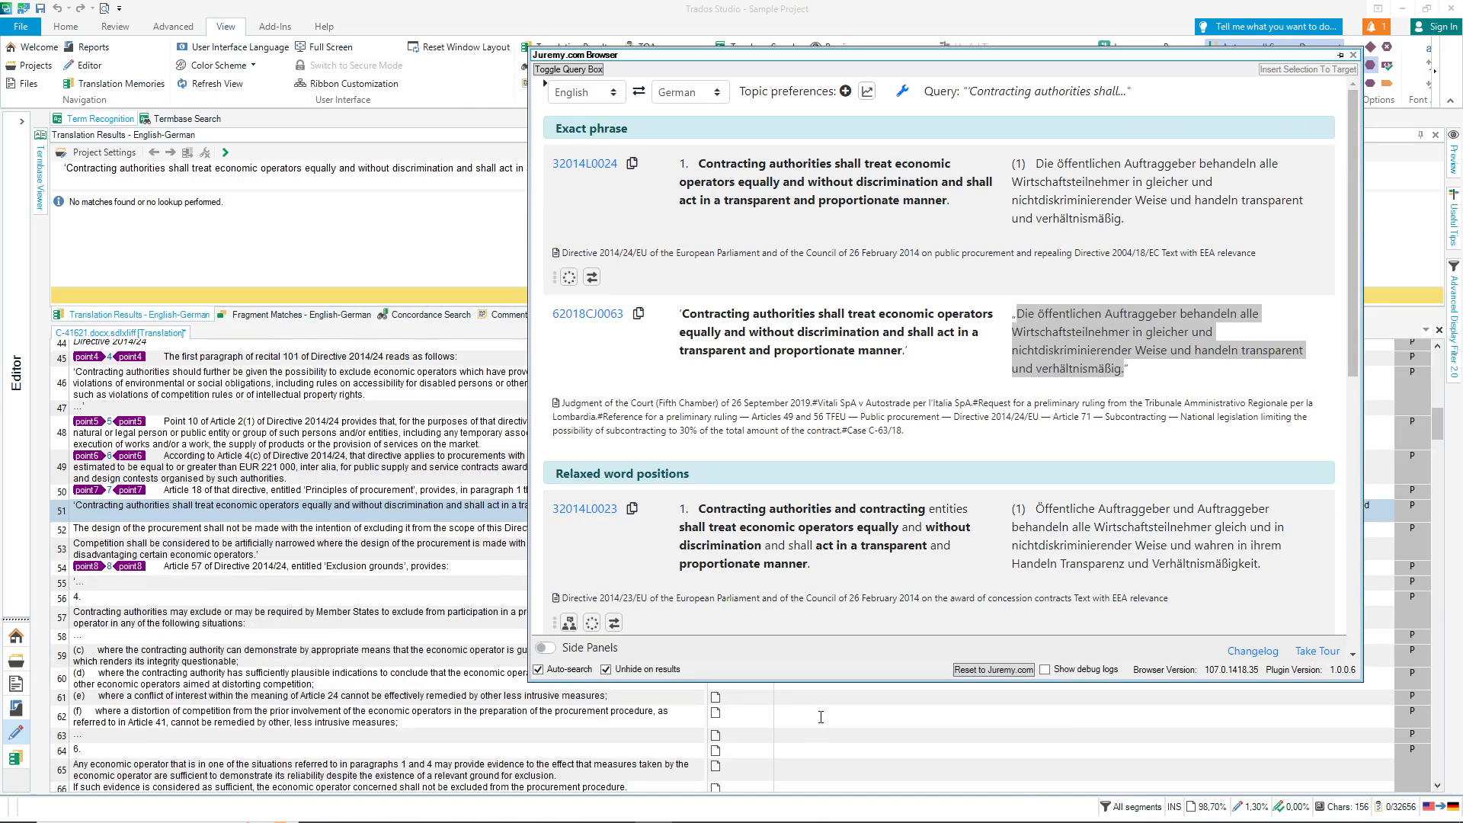
- Auto-search segment 62 with the floating Juremy.com browser, and dock the browser again beside the editor
{"action": "left_click", "coordinate": [821, 716]}
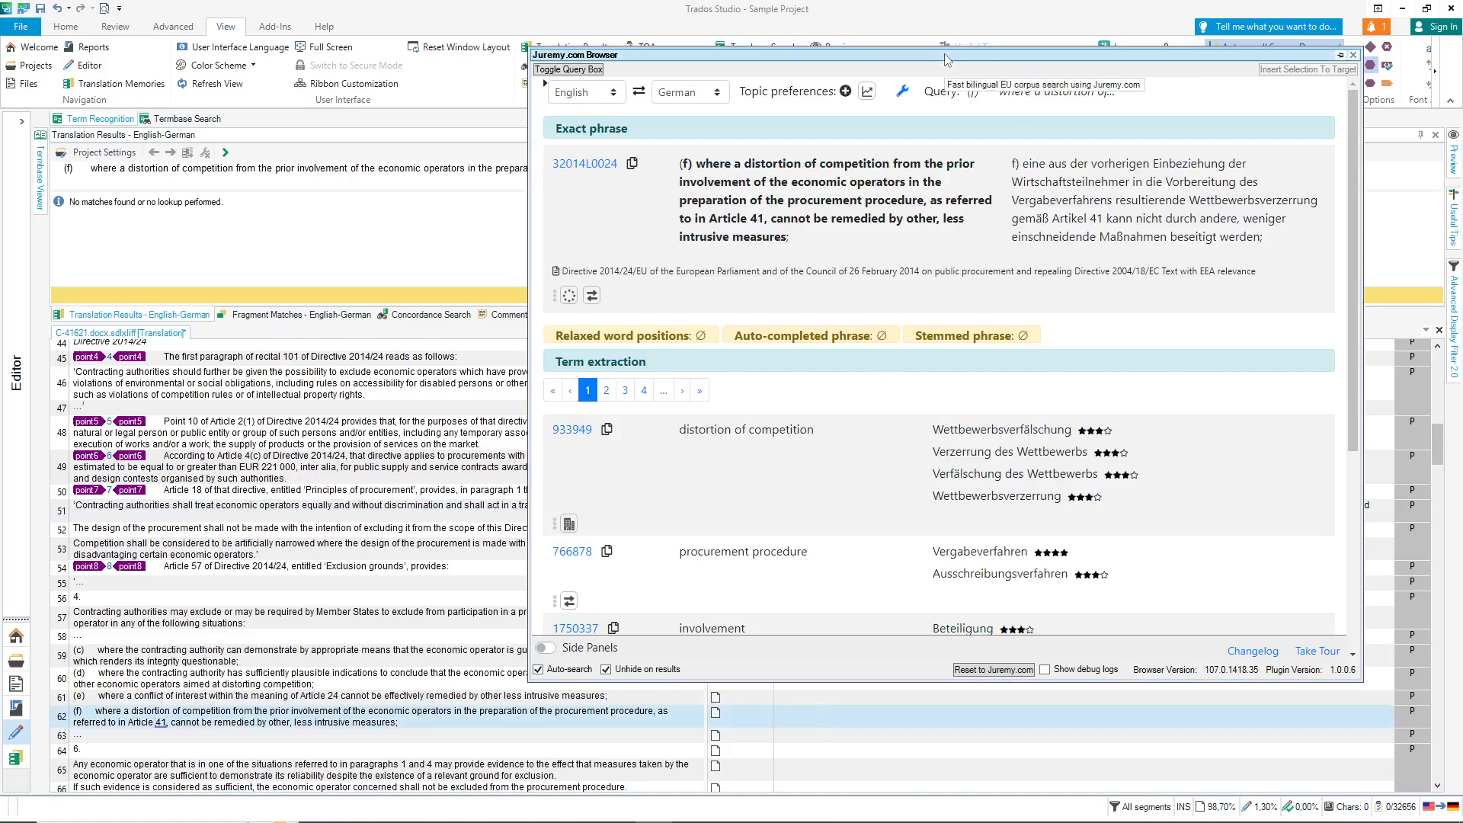
{"action": "left_click_drag", "start_coordinate": [946, 60], "coordinate": [1420, 457]}
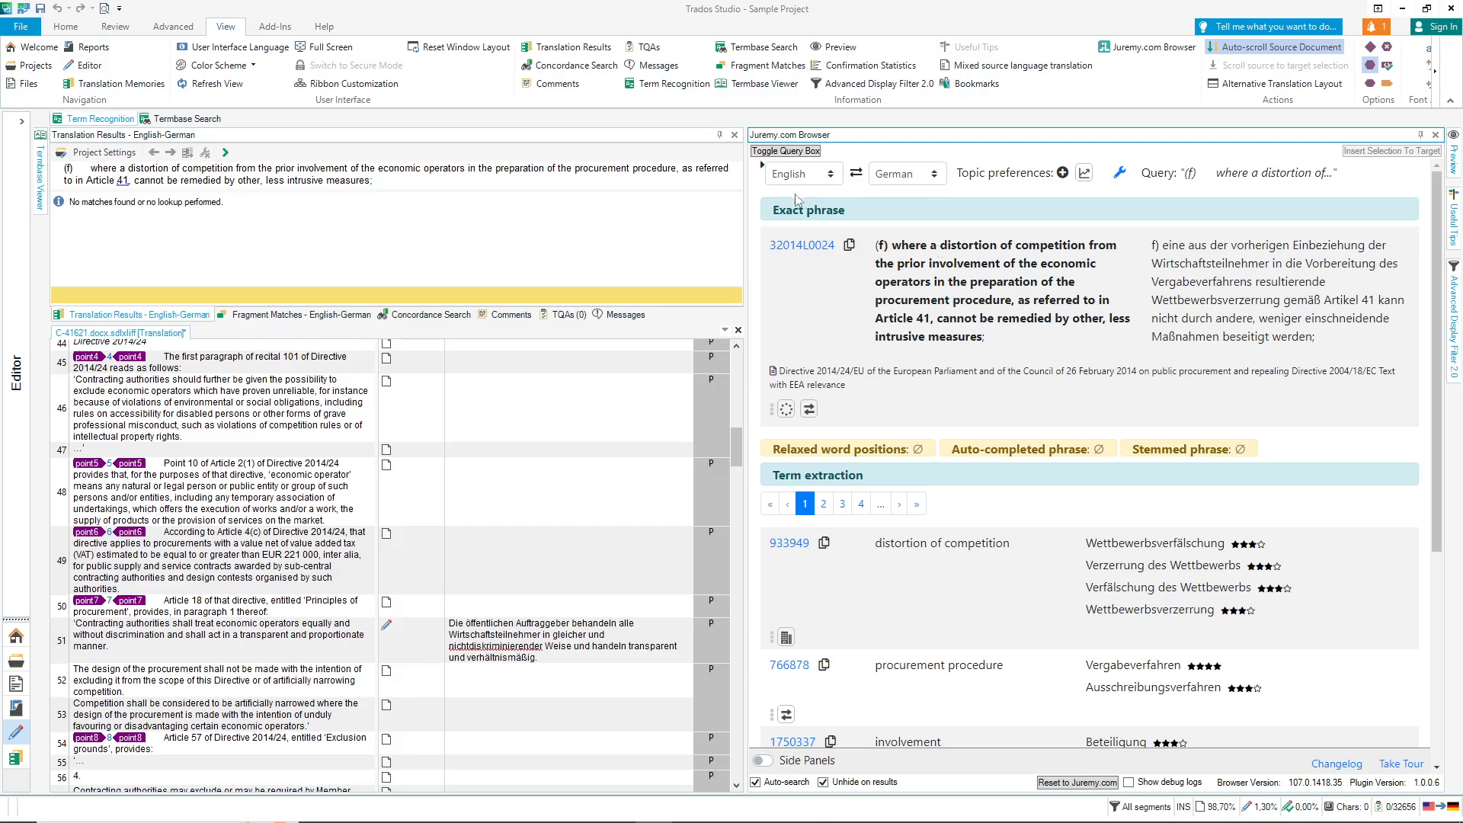
- Show the query box in the Juremy.com browser and delete the word "prior" from the query text
{"action": "left_click", "coordinate": [787, 156]}
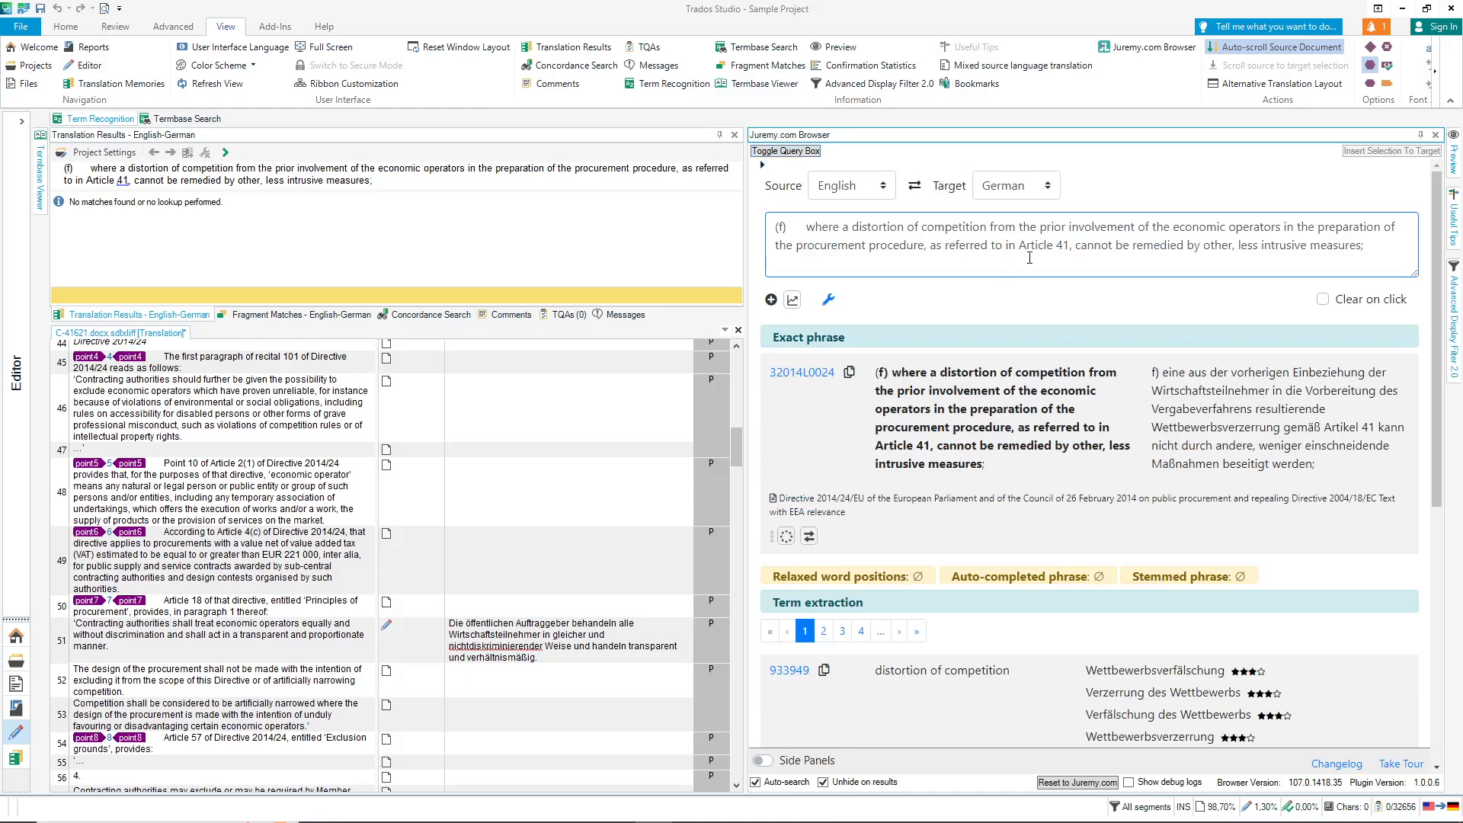
{"action": "double_click", "coordinate": [1051, 228]}
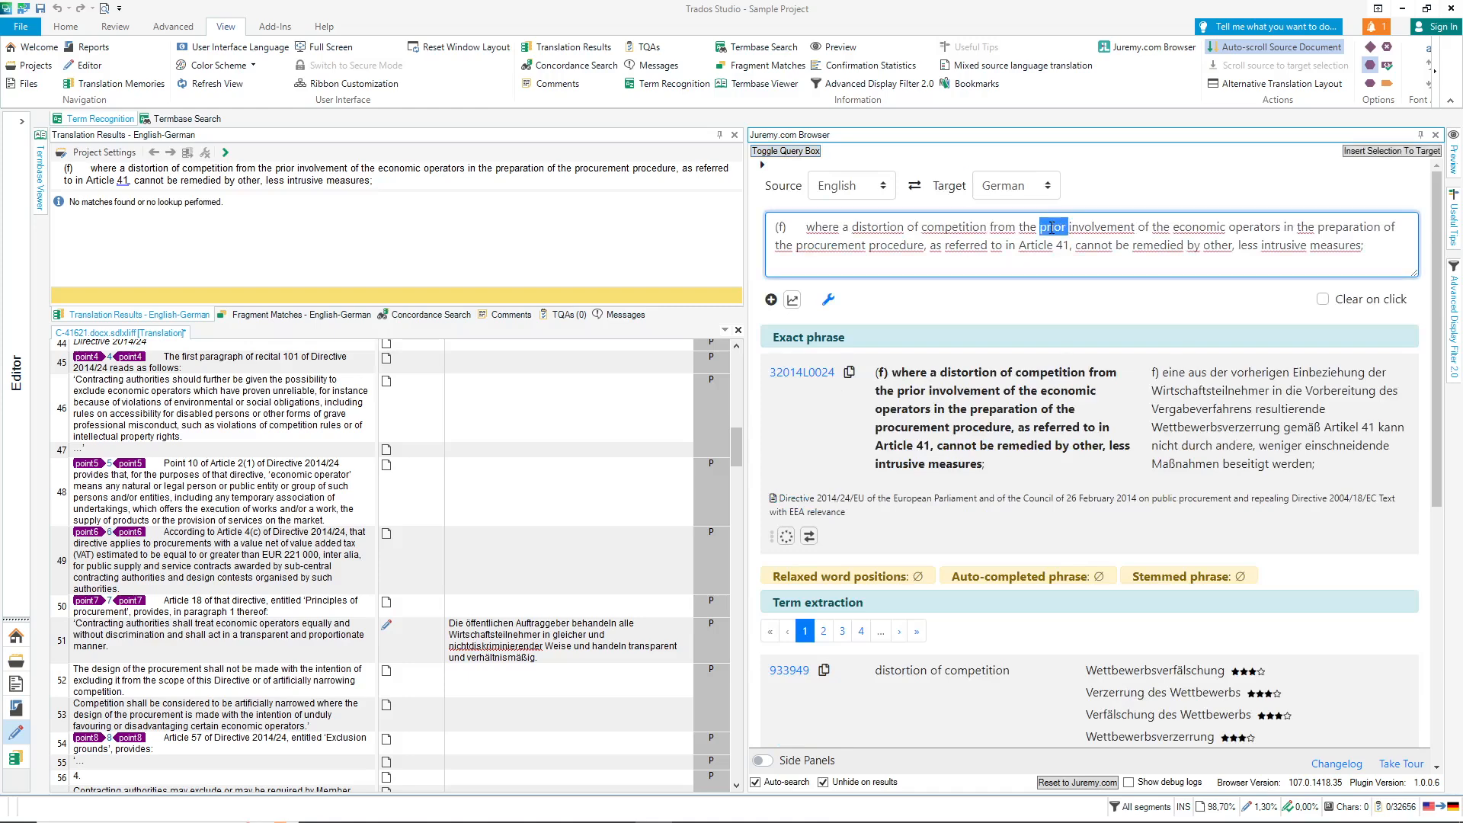
{"action": "key", "text": "BackSpace"}
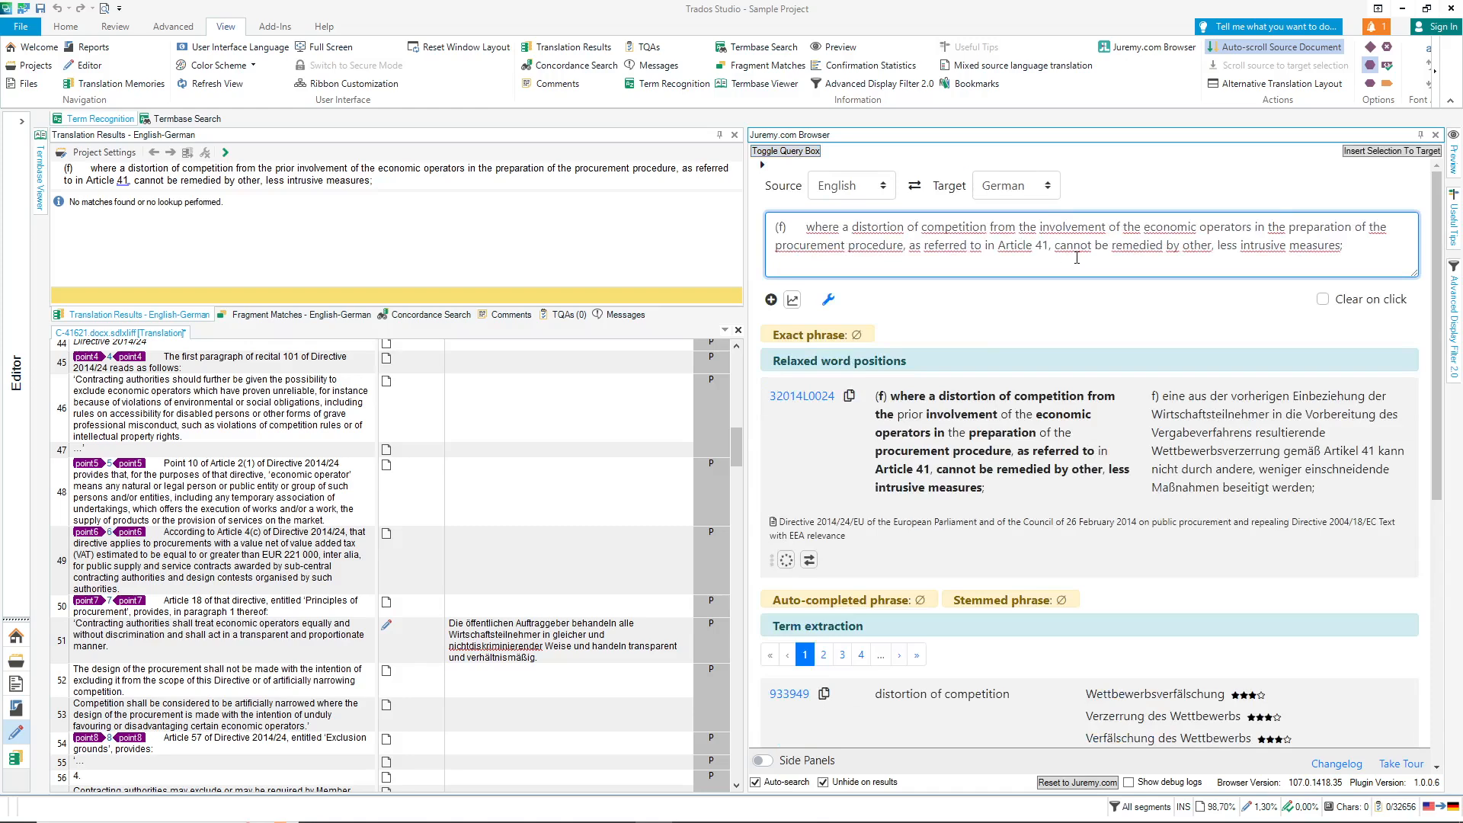
- Replace the word "cannot" with "cannon" in the Juremy.com query text to search for fuzzy matches
{"action": "right_click", "coordinate": [1073, 246]}
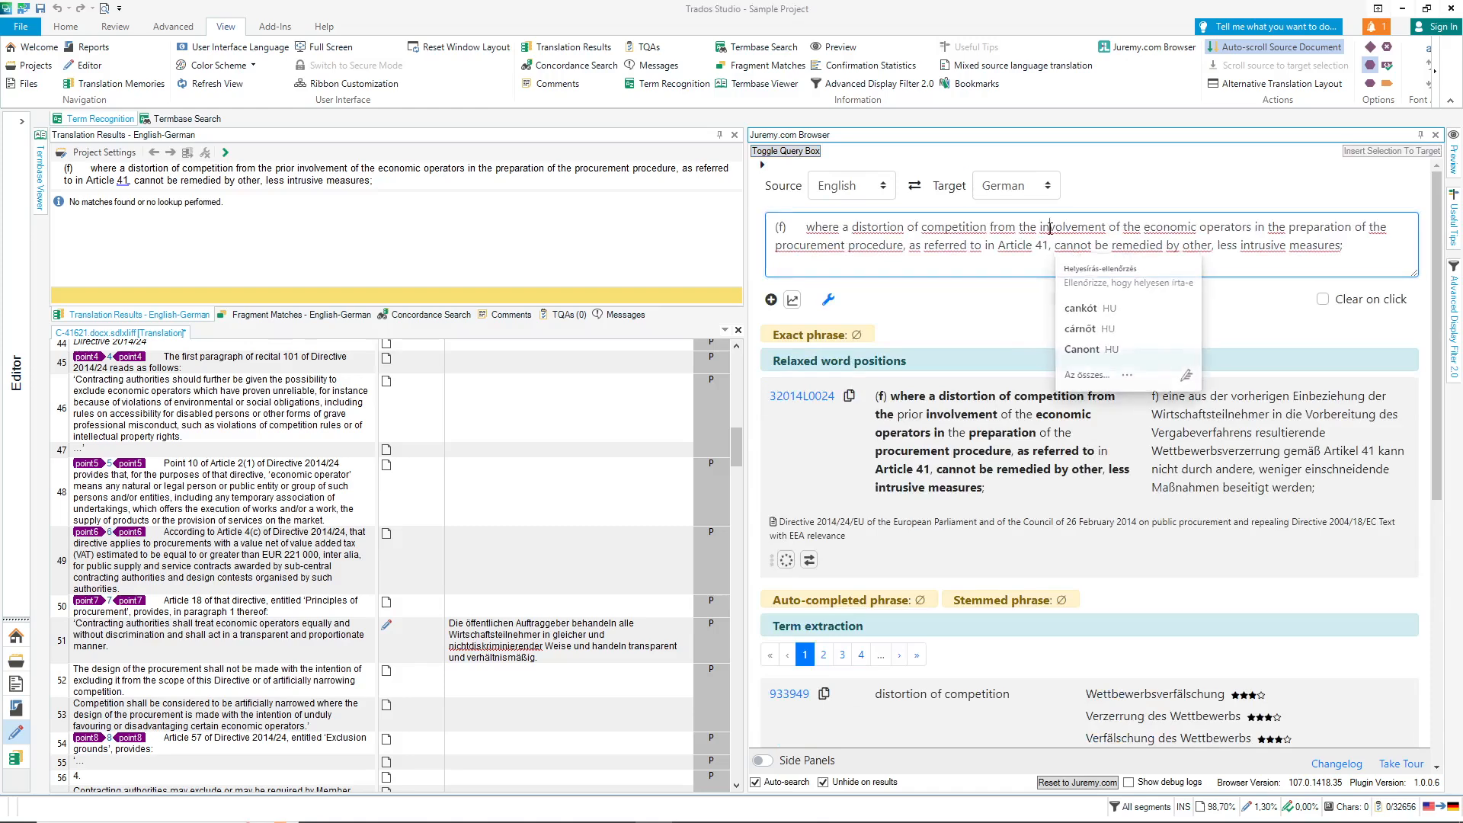
{"action": "right_click", "coordinate": [1050, 227]}
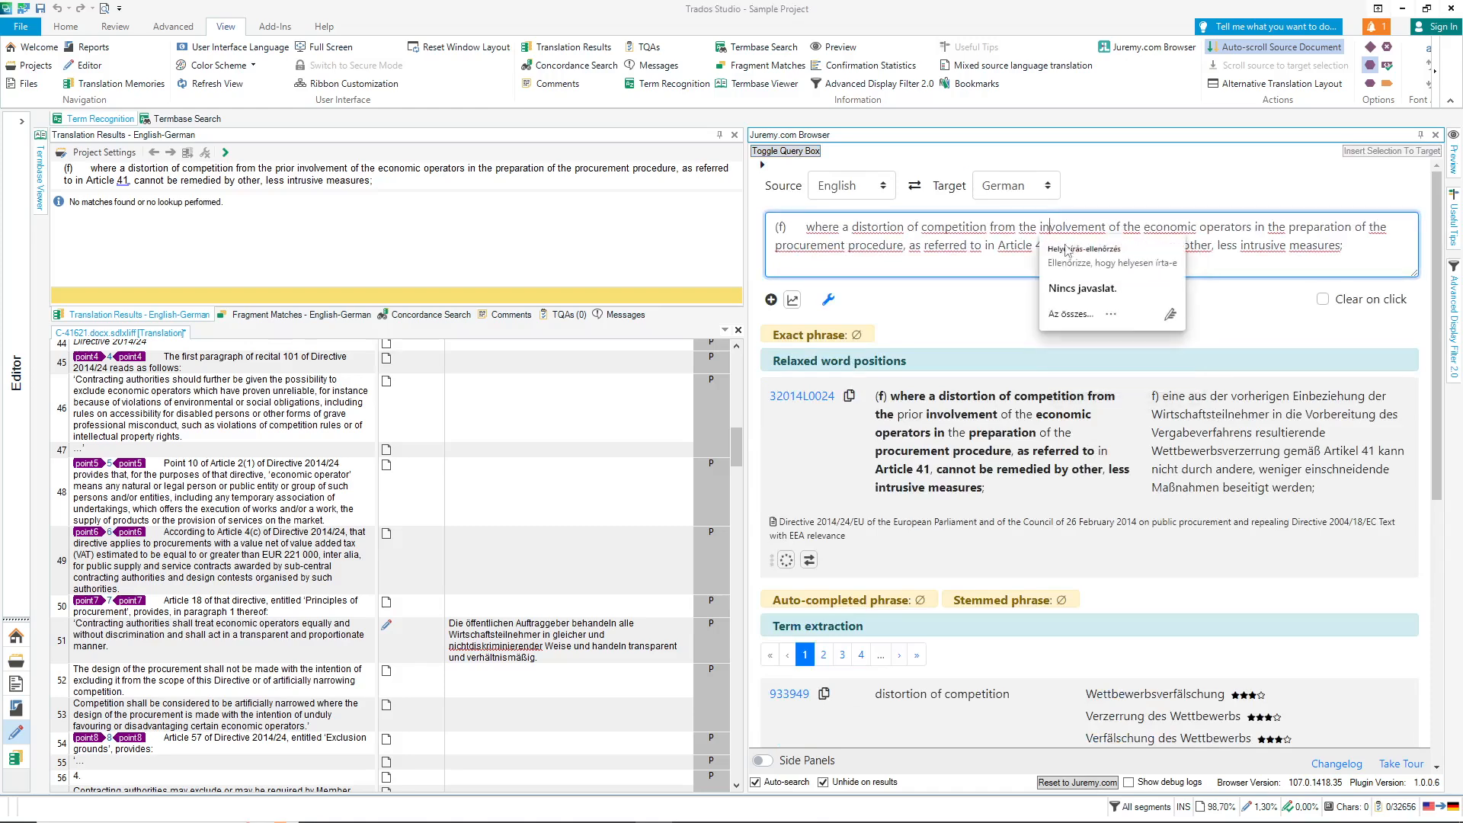
{"action": "right_click", "coordinate": [1200, 245]}
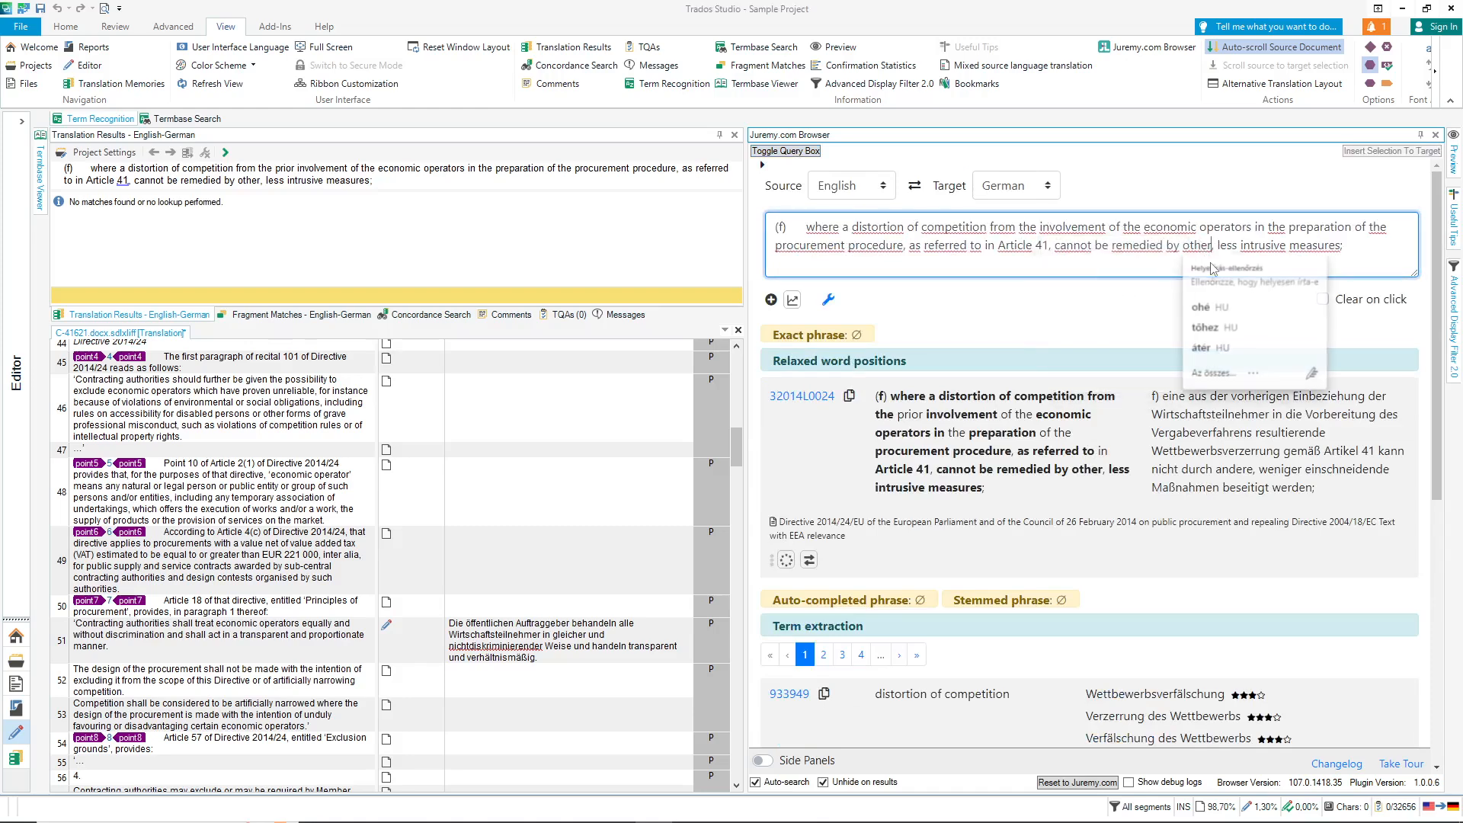
{"action": "left_click", "coordinate": [1117, 316]}
{"action": "double_click", "coordinate": [1058, 248]}
{"action": "type", "text": "cannon"}
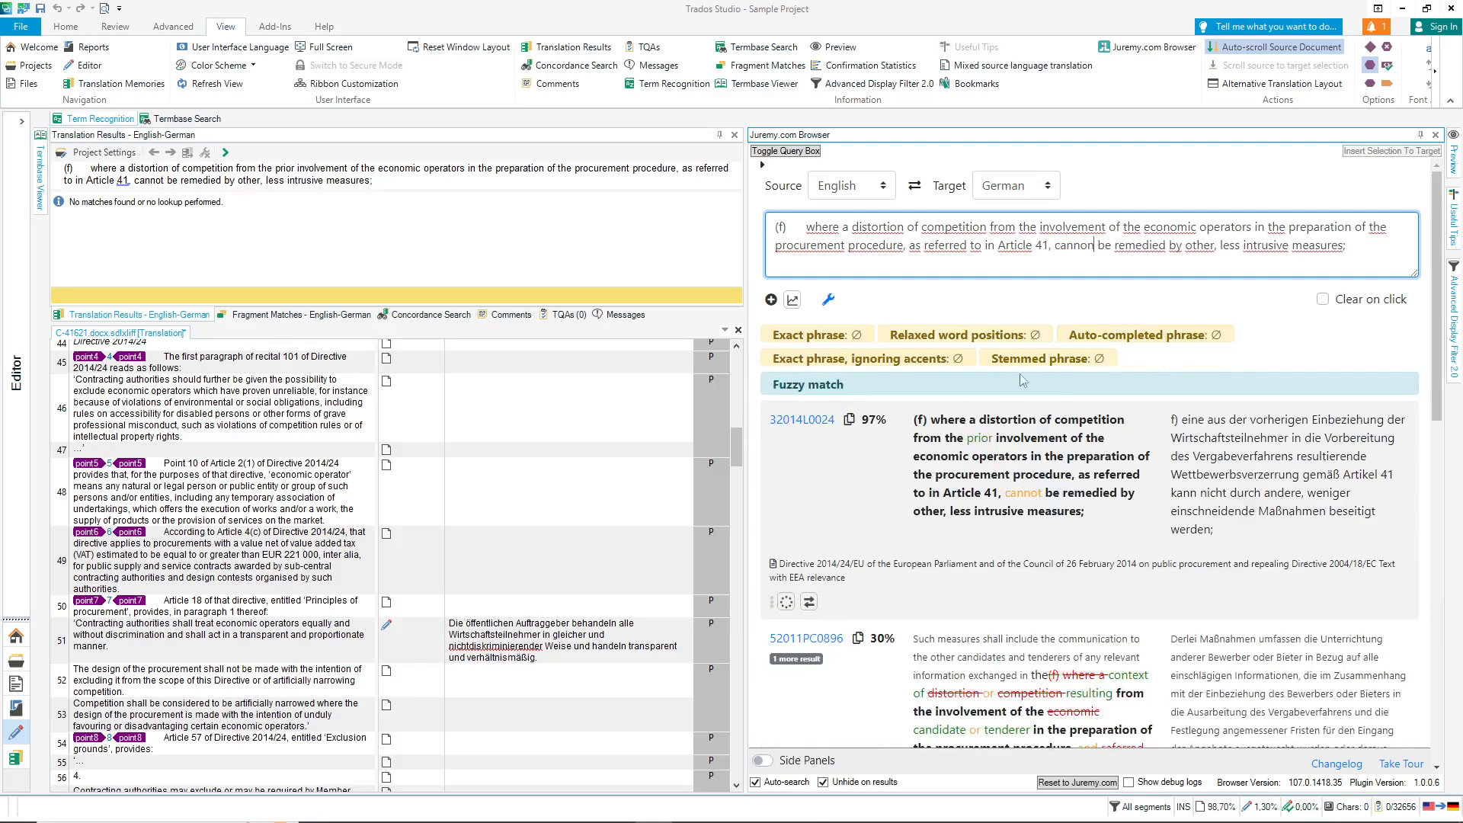
- Switch the search's target language to Estonian and finally to Greek
{"action": "left_click", "coordinate": [1025, 191]}
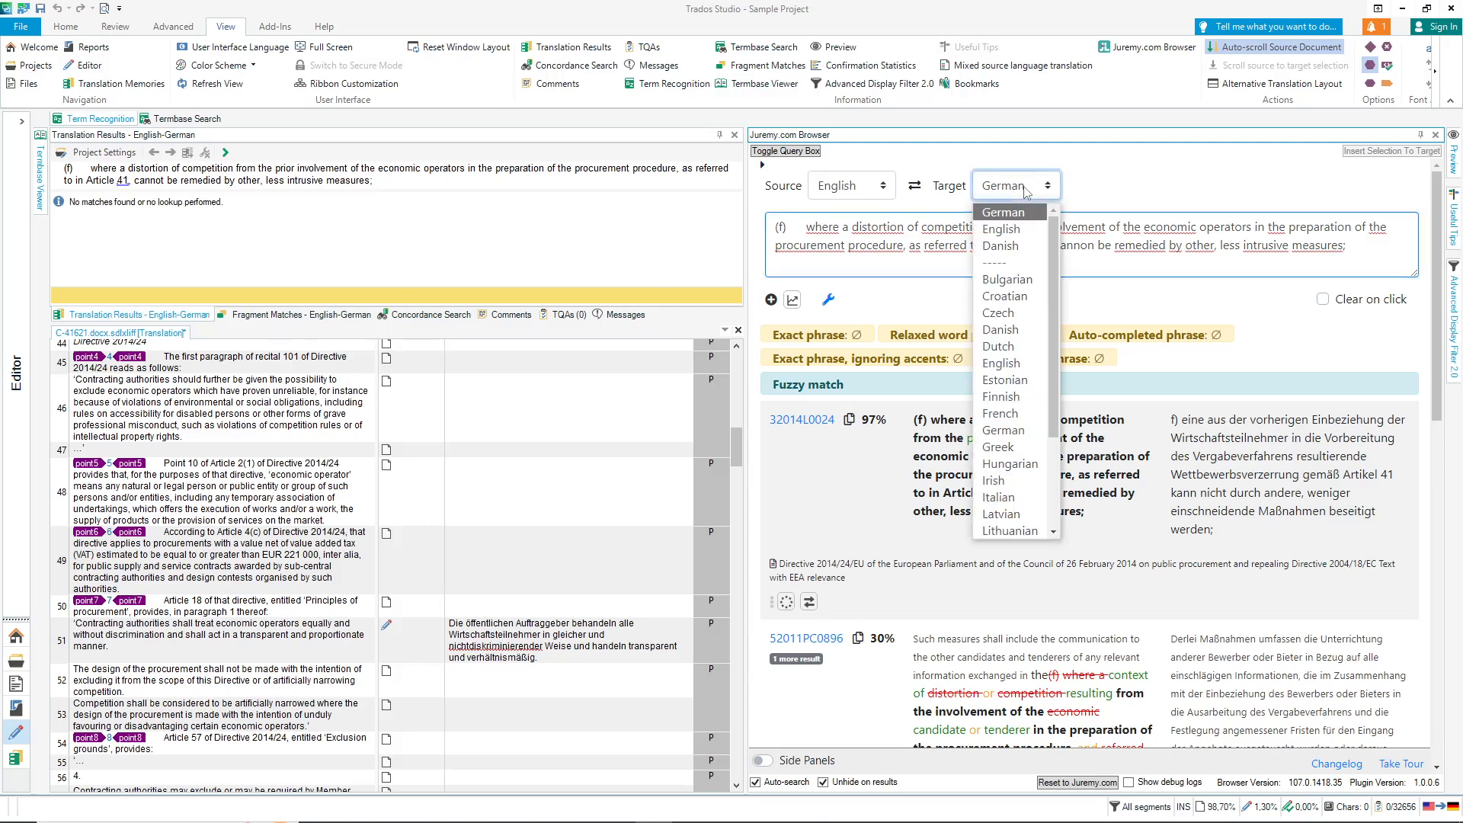
{"action": "left_click", "coordinate": [1021, 384]}
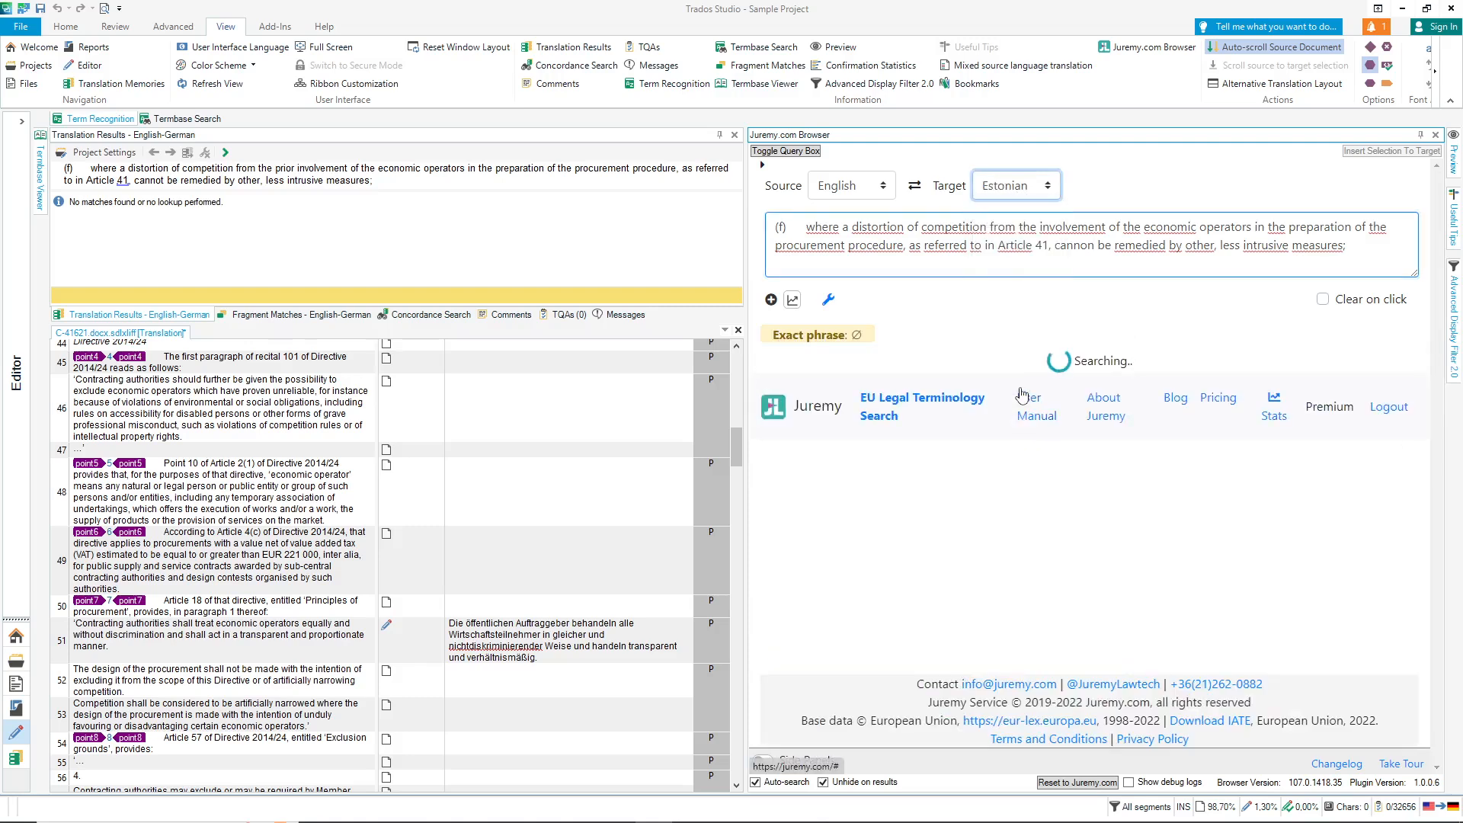
{"action": "left_click", "coordinate": [1014, 190]}
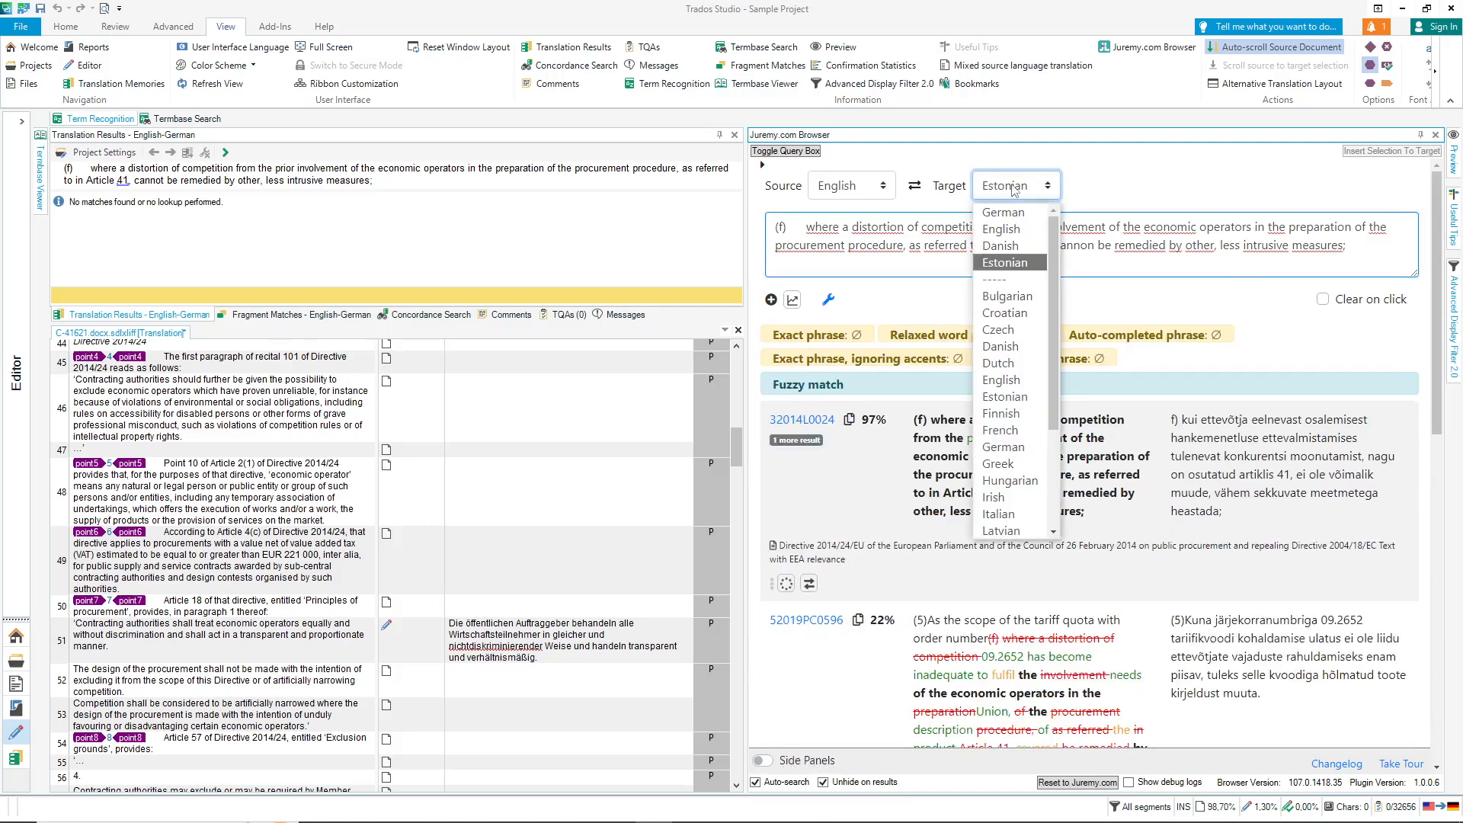
{"action": "left_click", "coordinate": [1037, 465]}
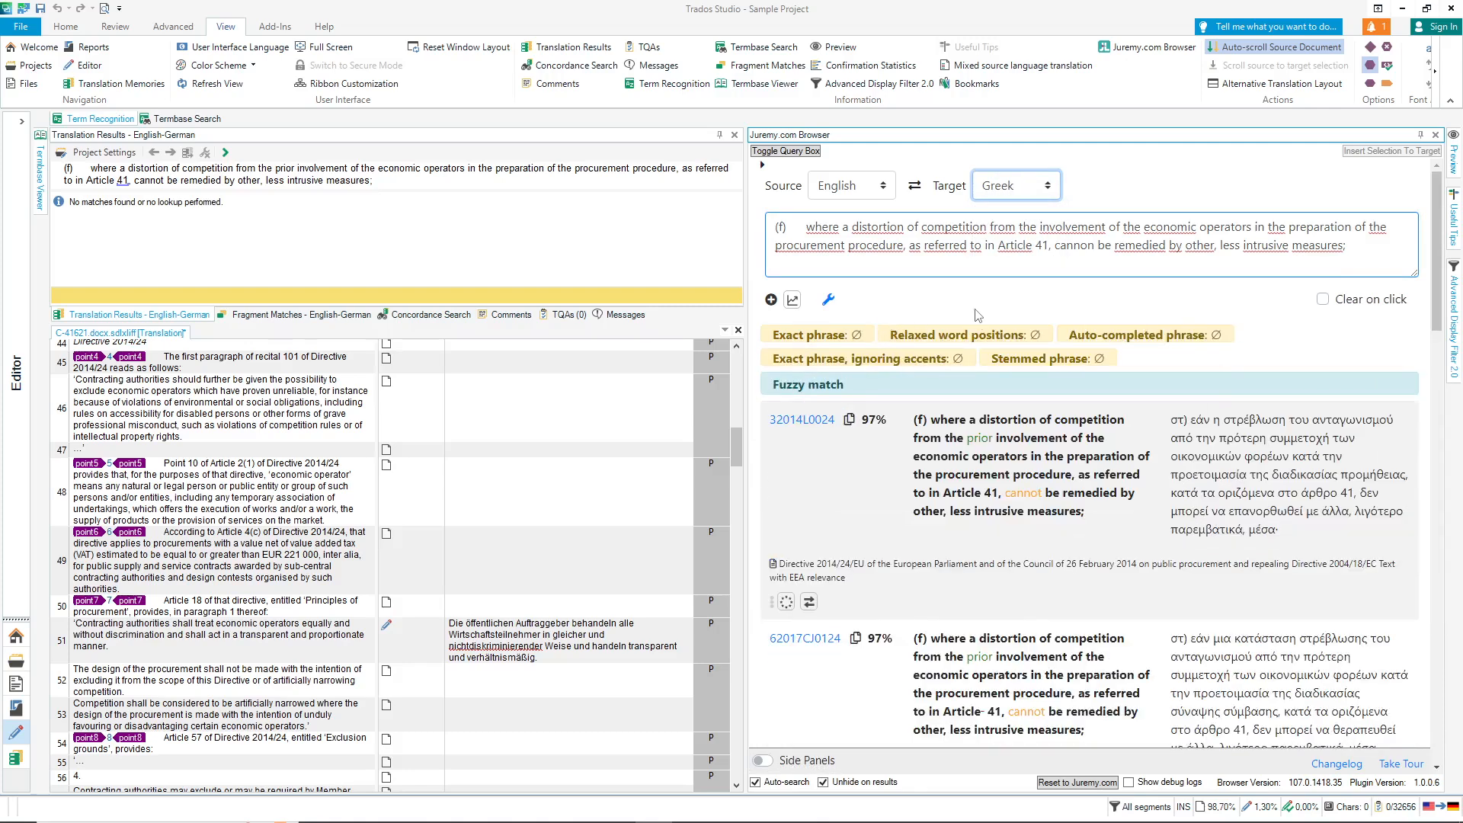
- Set the European Union domain of result 32014L0024 as a preferred topic and look through the fuzzy matches
{"action": "left_click", "coordinate": [786, 603]}
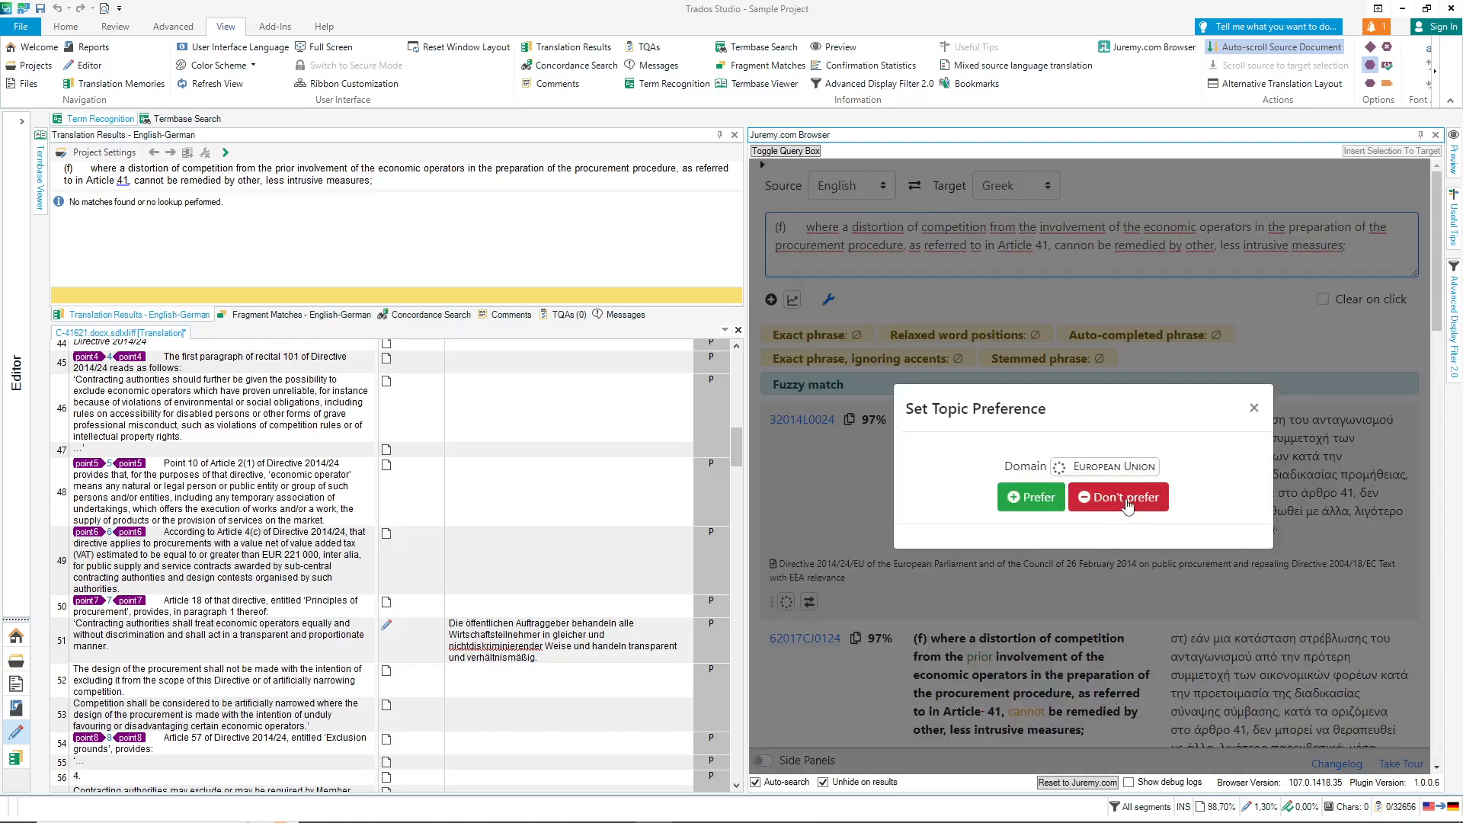
{"action": "left_click", "coordinate": [1030, 506]}
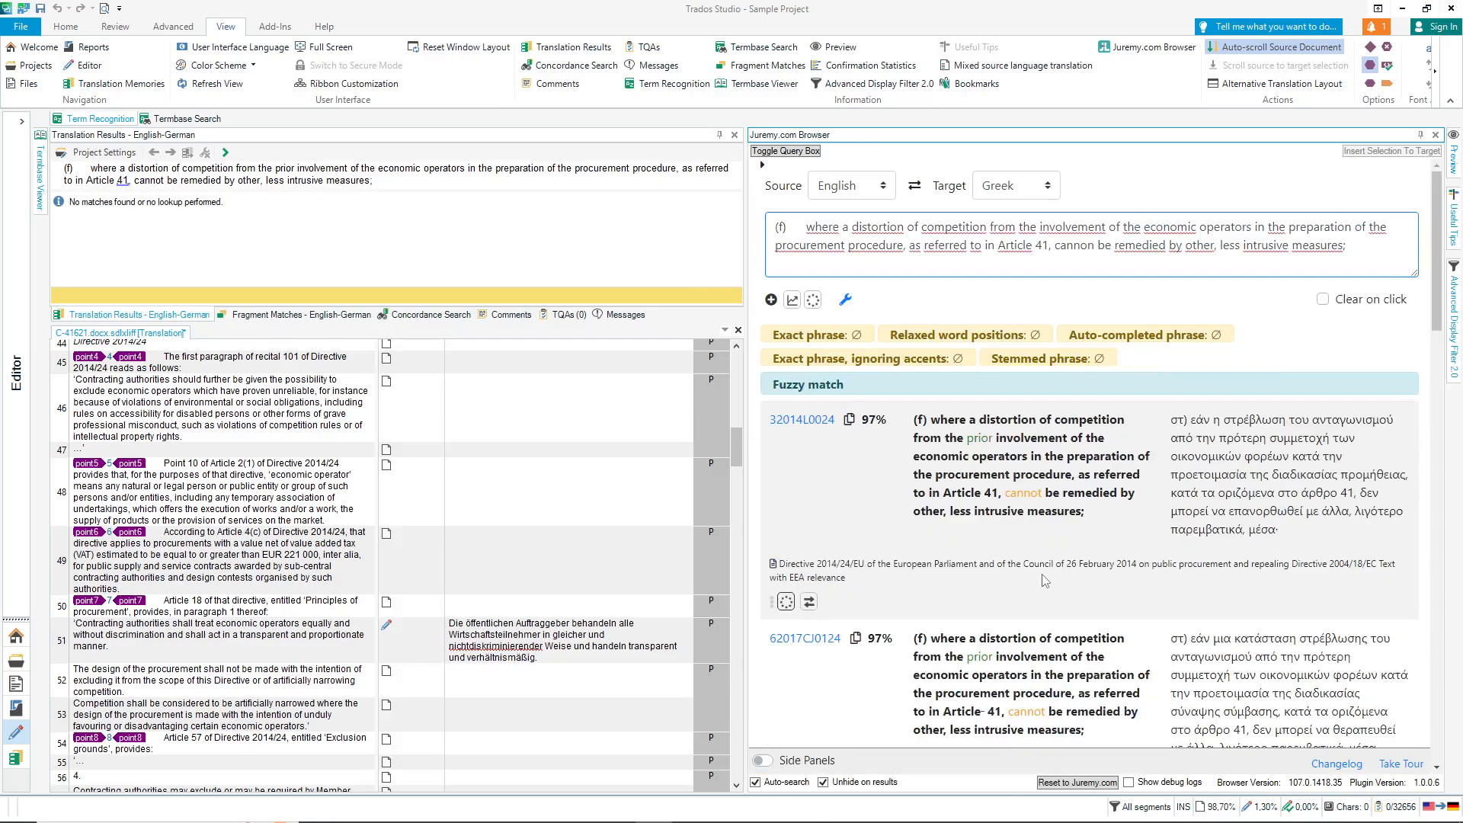
{"action": "scroll", "coordinate": [880, 565], "scroll_direction": "down", "scroll_amount": 5}
{"action": "scroll", "coordinate": [880, 566], "scroll_direction": "down", "scroll_amount": 4}
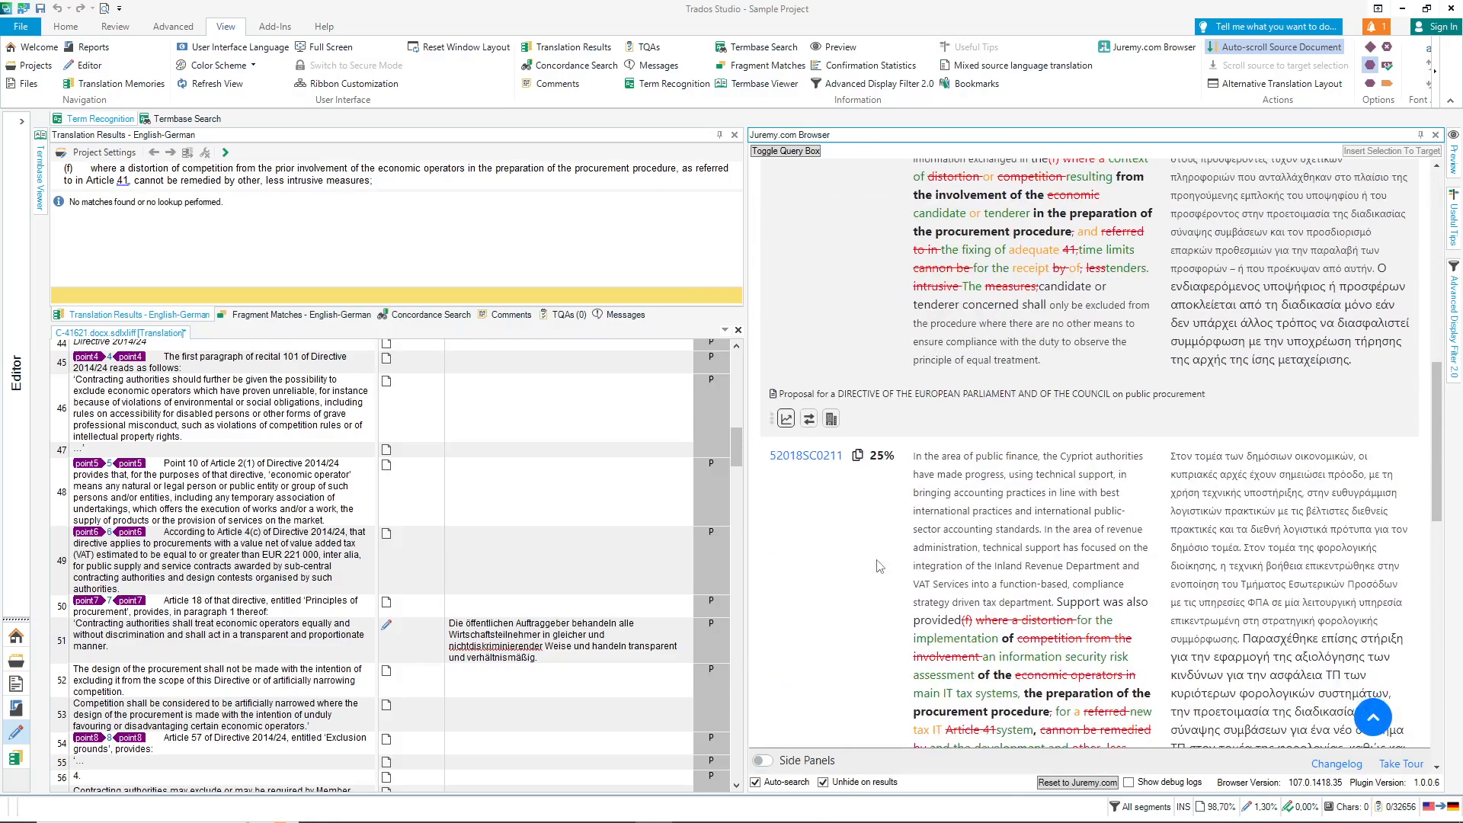
{"action": "scroll", "coordinate": [880, 575], "scroll_direction": "up", "scroll_amount": 5}
{"action": "scroll", "coordinate": [878, 573], "scroll_direction": "up", "scroll_amount": 3}
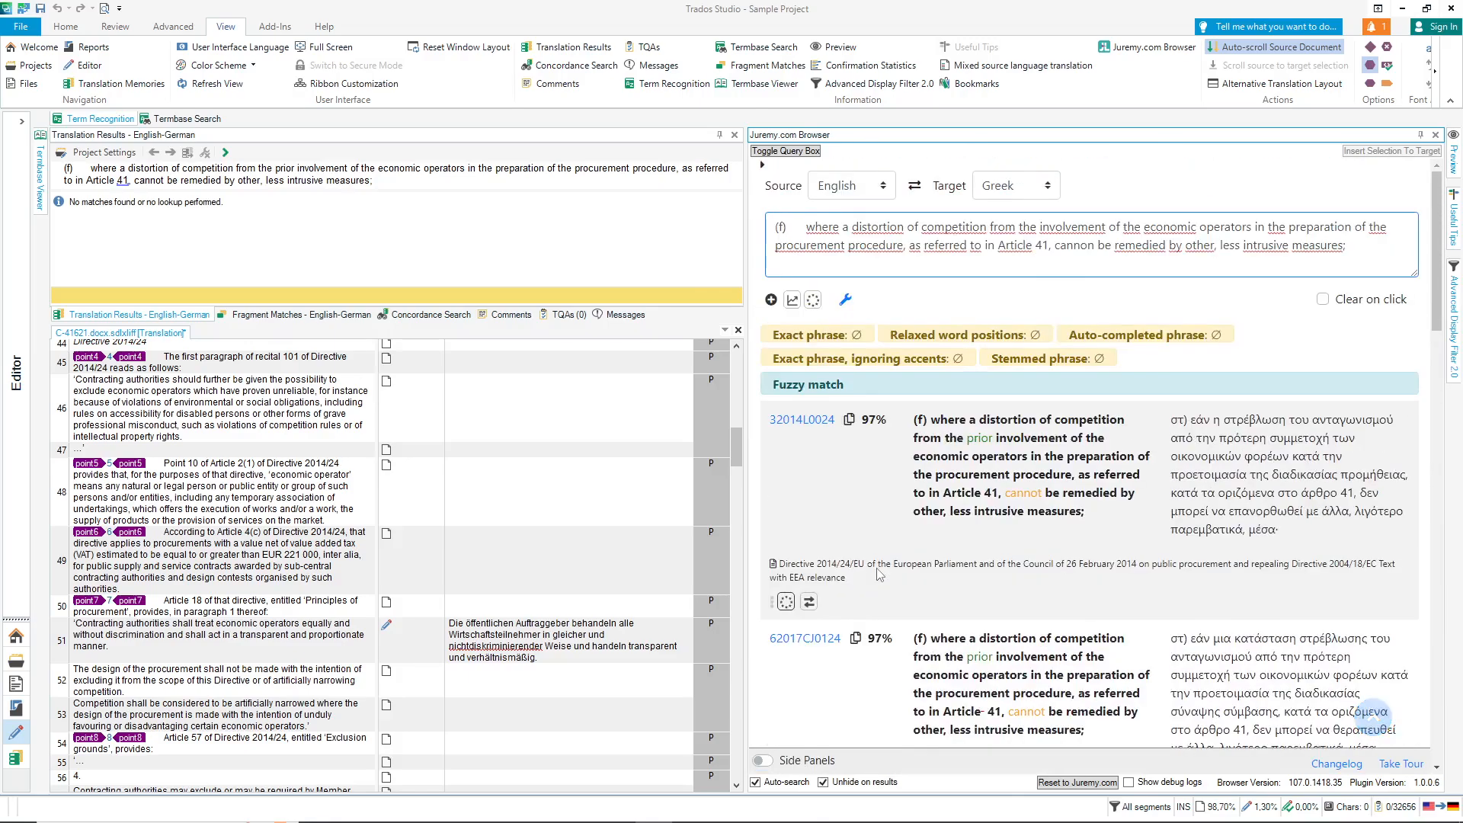
- Reset all topic preferences in the Juremy.com browser and hide the query box again
{"action": "left_click", "coordinate": [792, 300]}
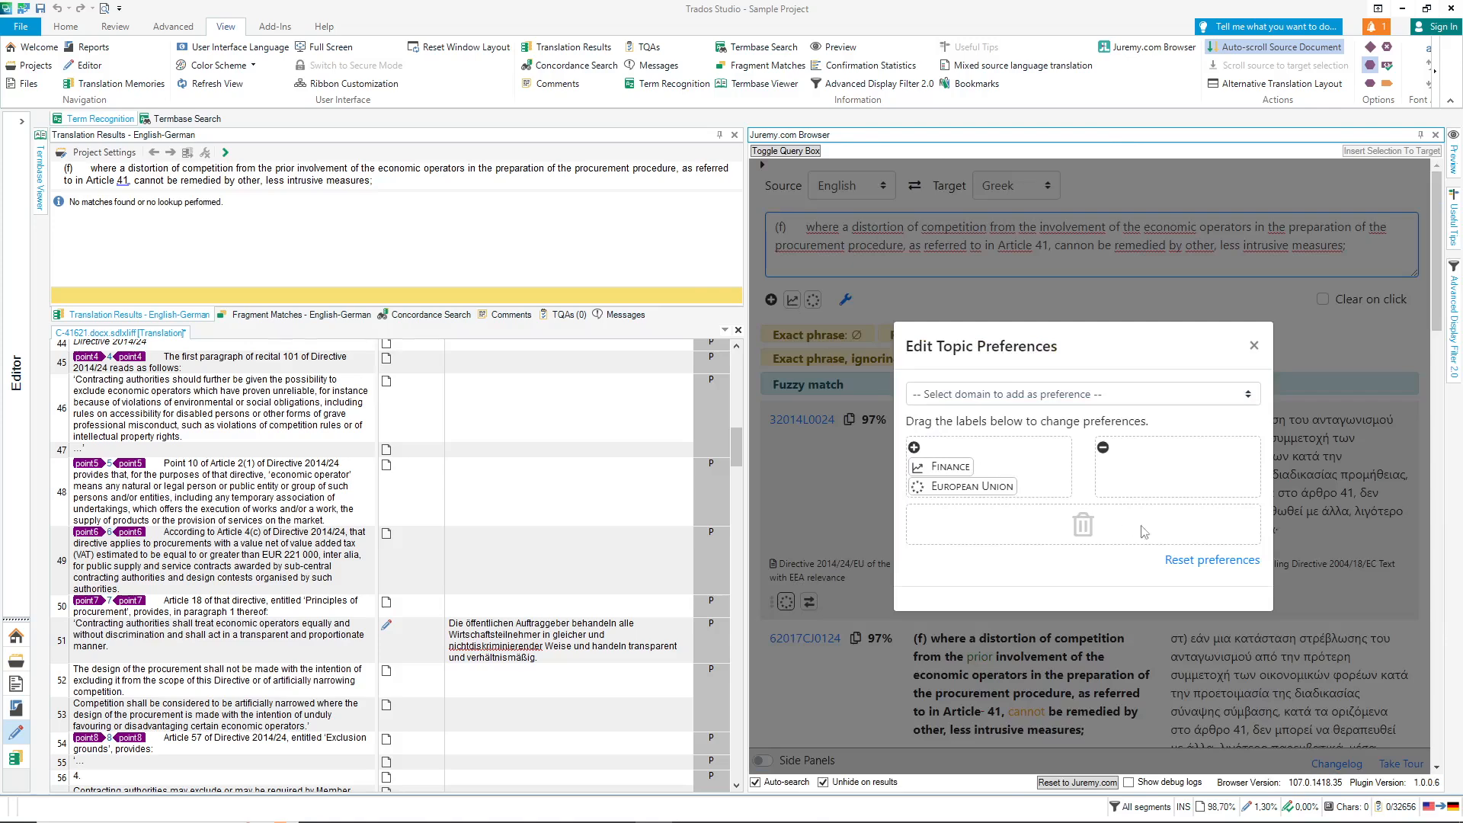
{"action": "left_click", "coordinate": [1212, 560]}
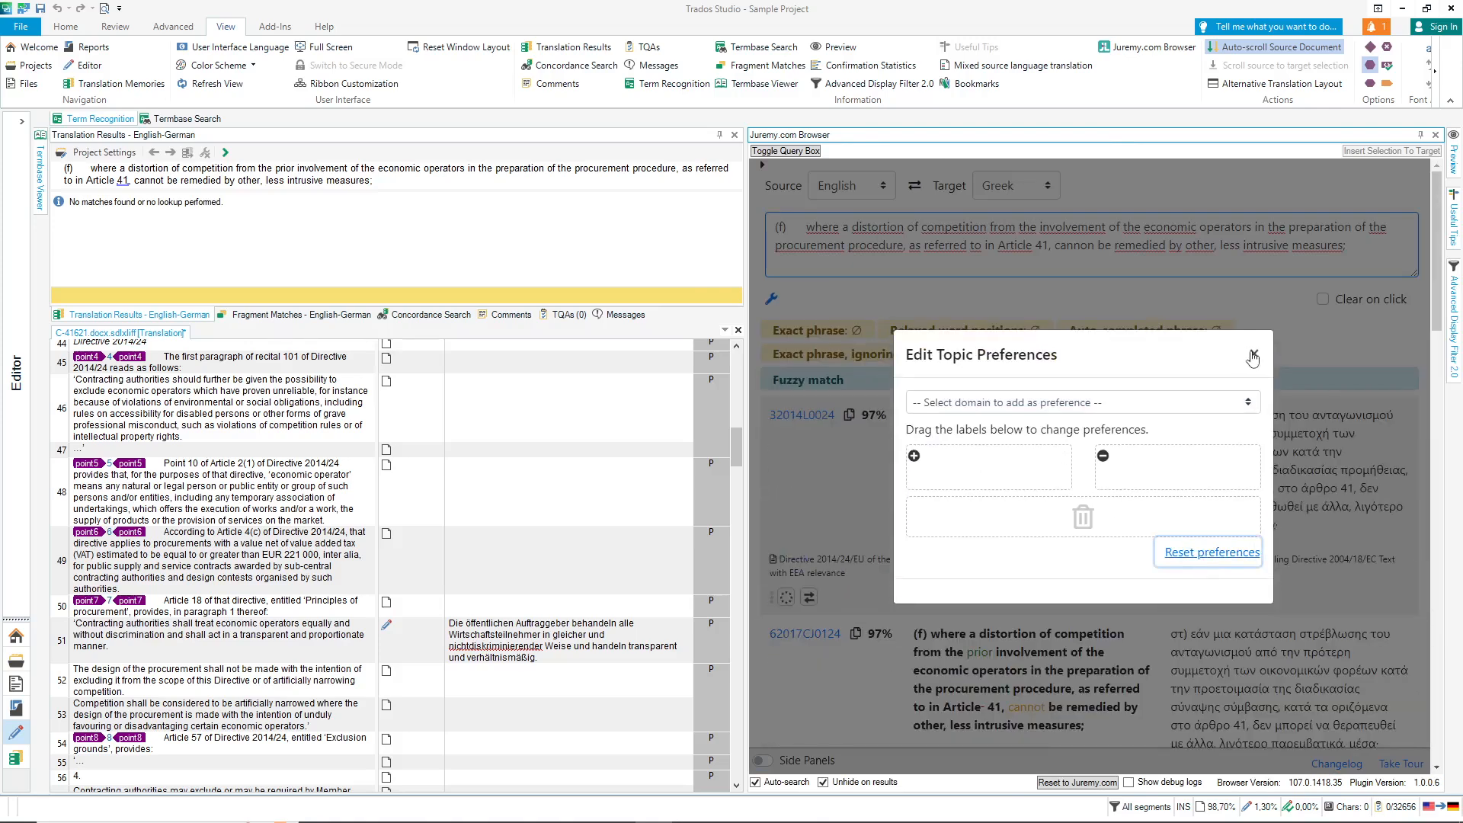
{"action": "left_click", "coordinate": [1254, 354]}
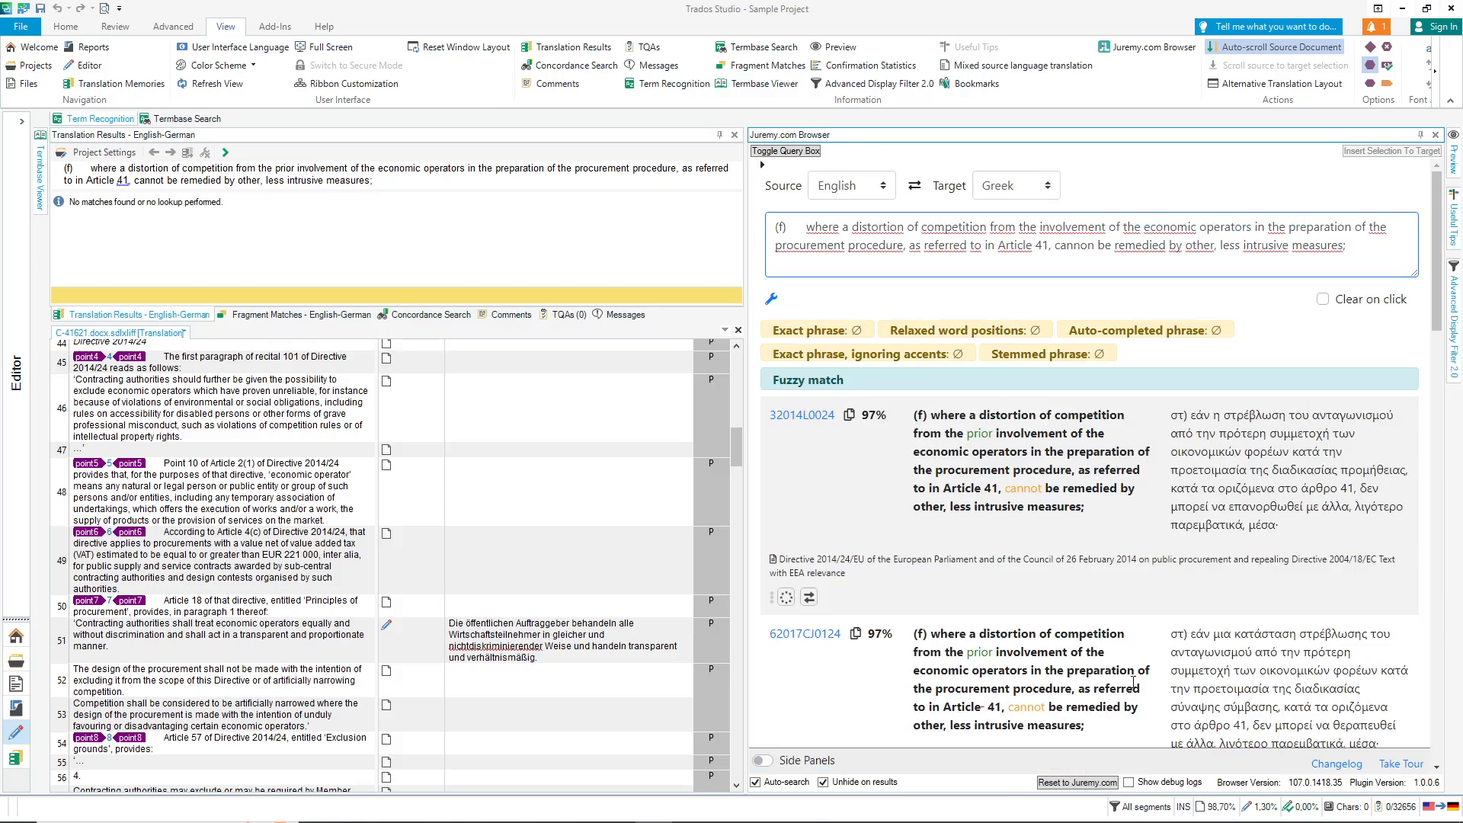
{"action": "left_click", "coordinate": [791, 156]}
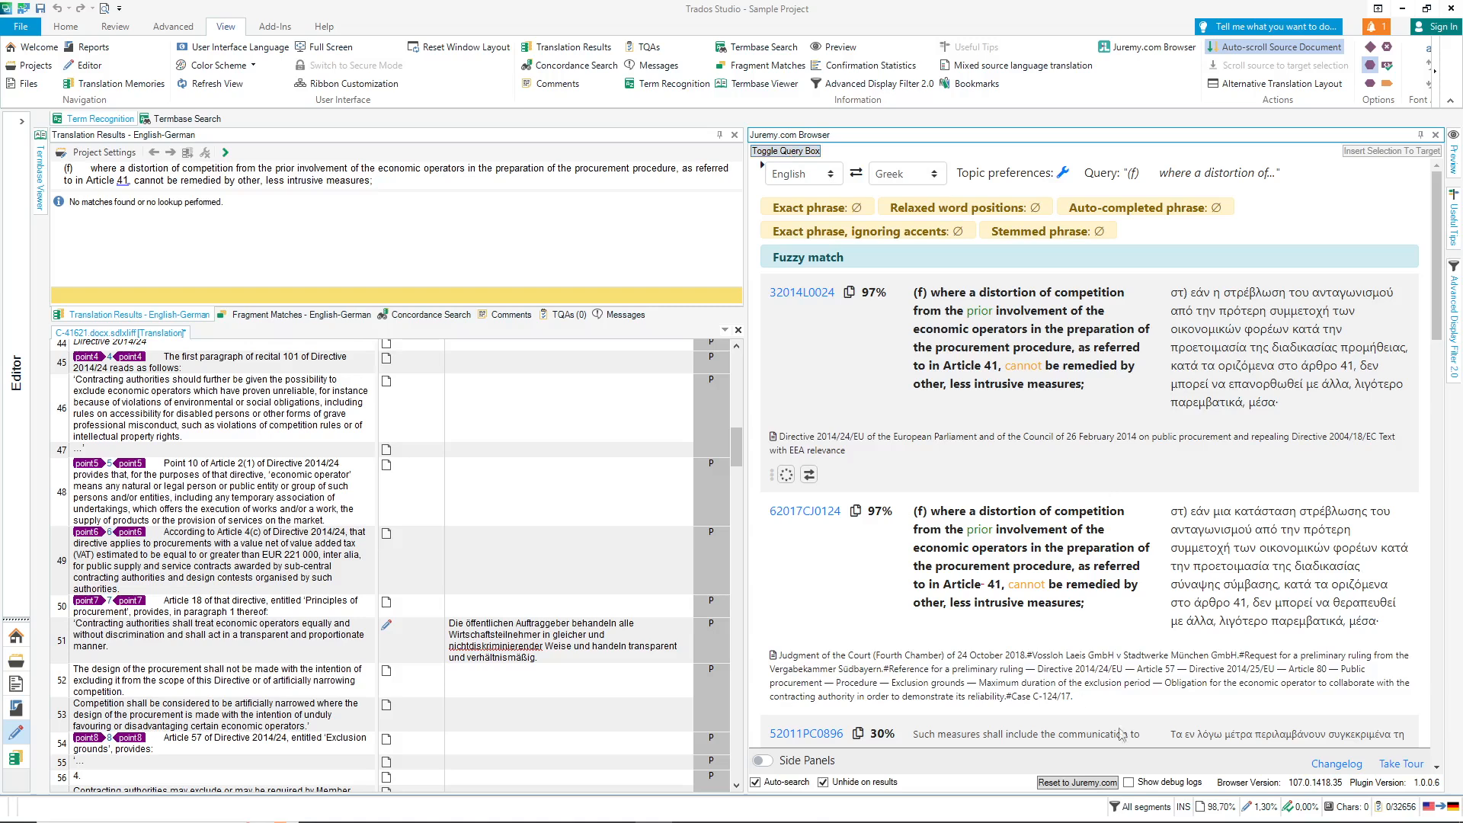
- Show the plugin's debug logs to examine the messages, and hide them again
{"action": "left_click", "coordinate": [1130, 782]}
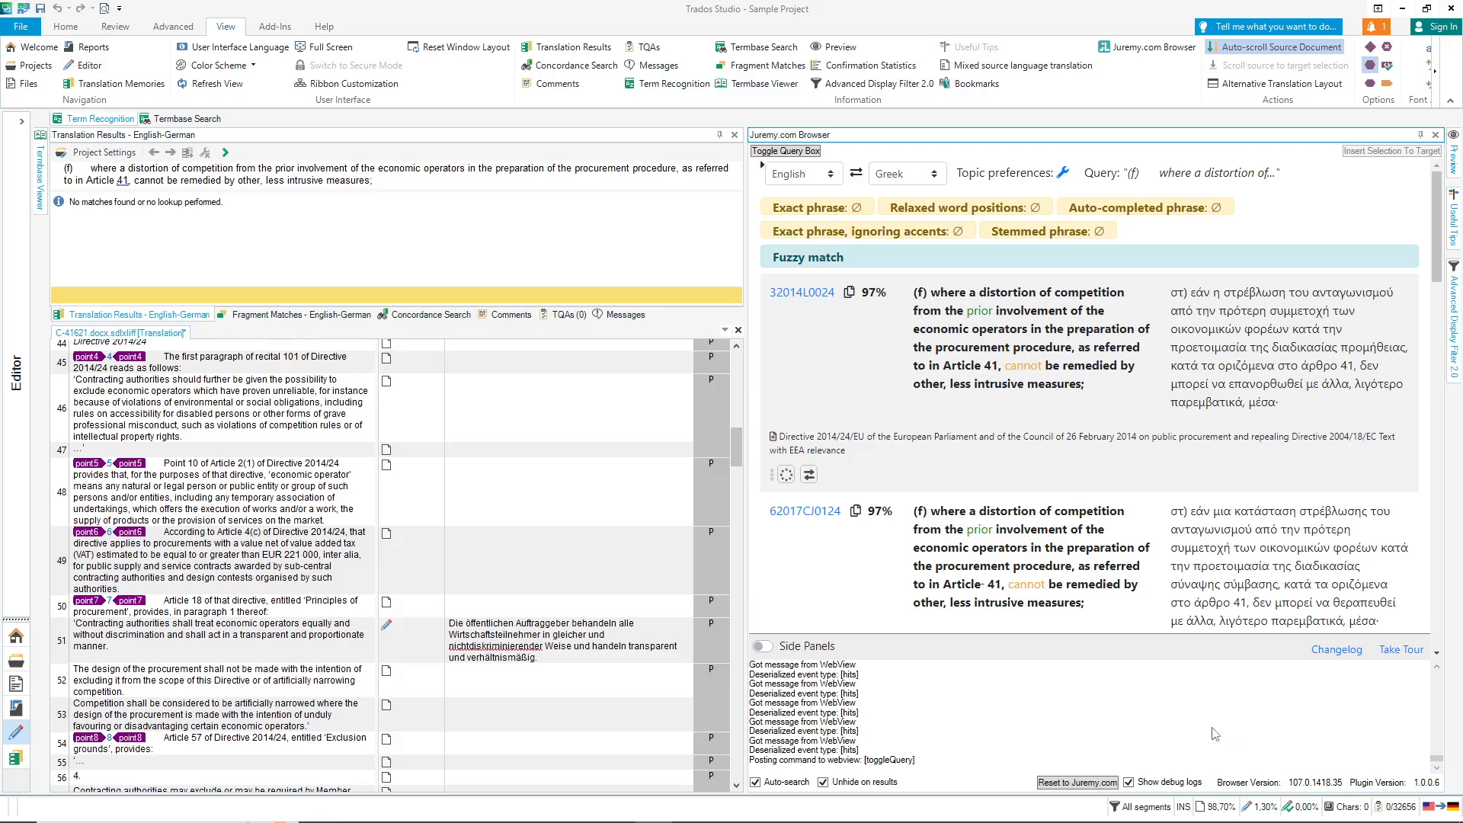
{"action": "left_click", "coordinate": [1129, 784]}
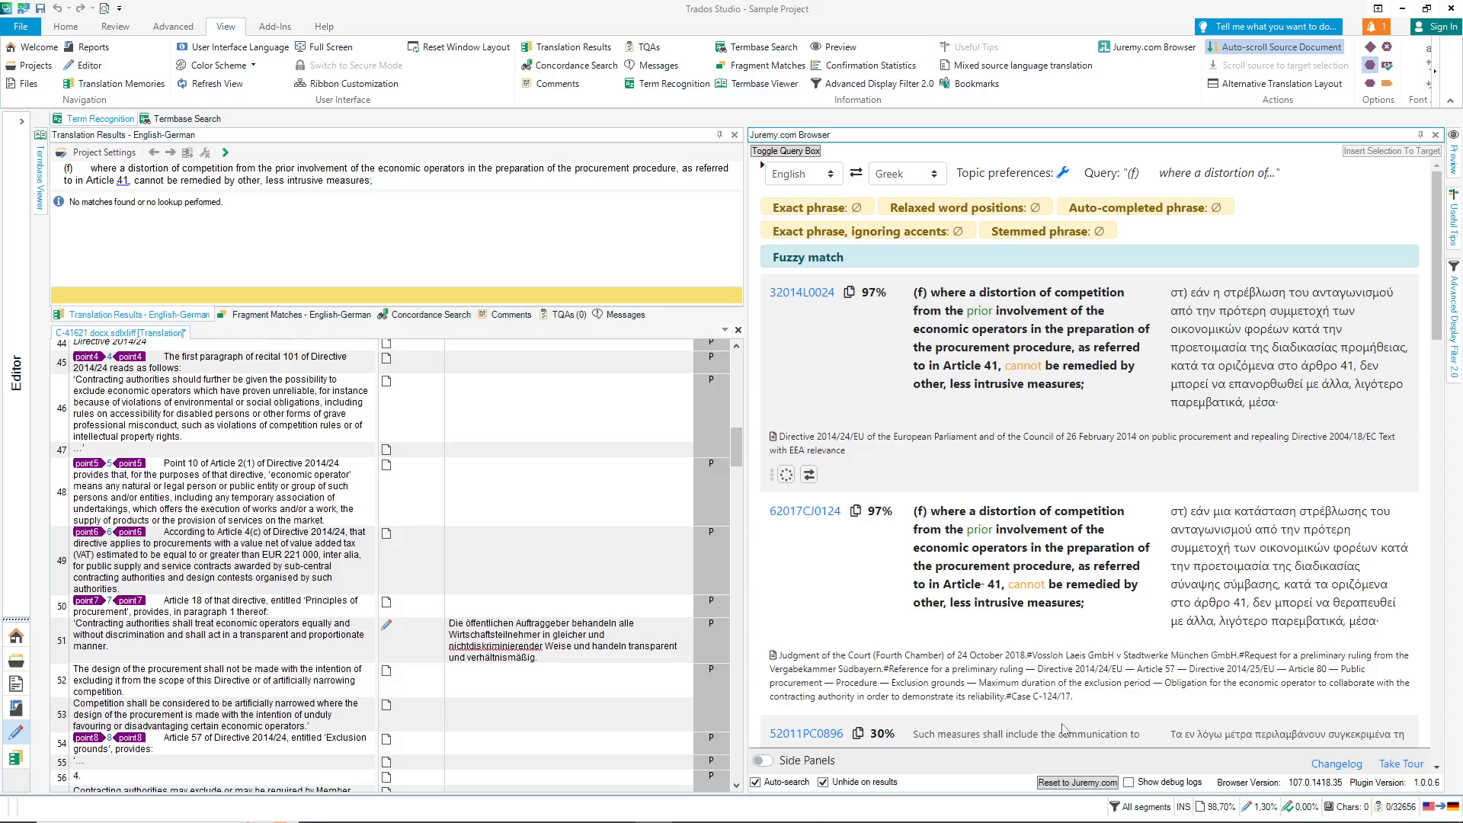
- Reset the plugin browser to the Juremy.com home page and run automatic searches for segments 47 and 48
{"action": "left_click", "coordinate": [1079, 785]}
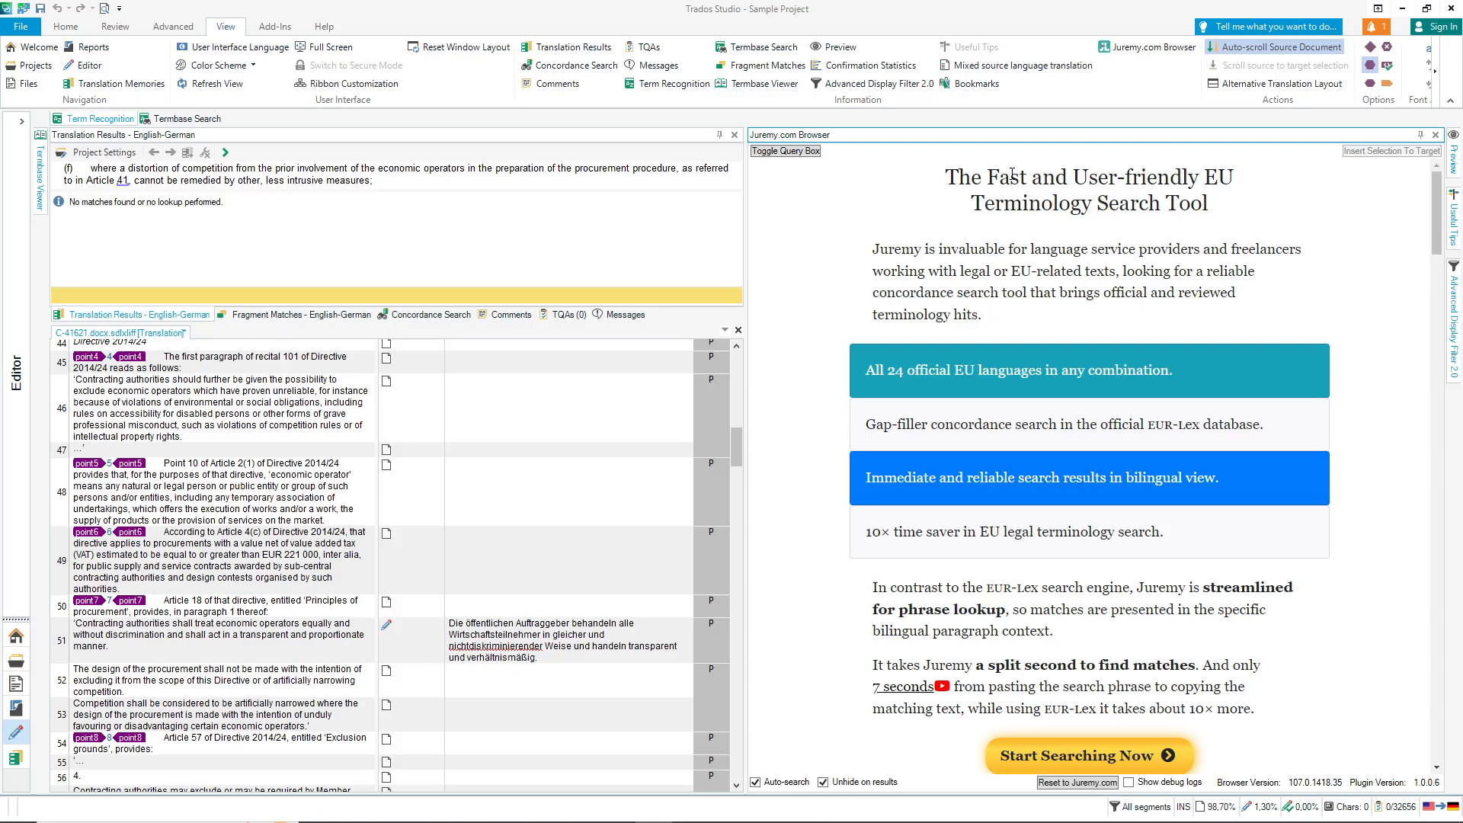
{"action": "left_click", "coordinate": [496, 450]}
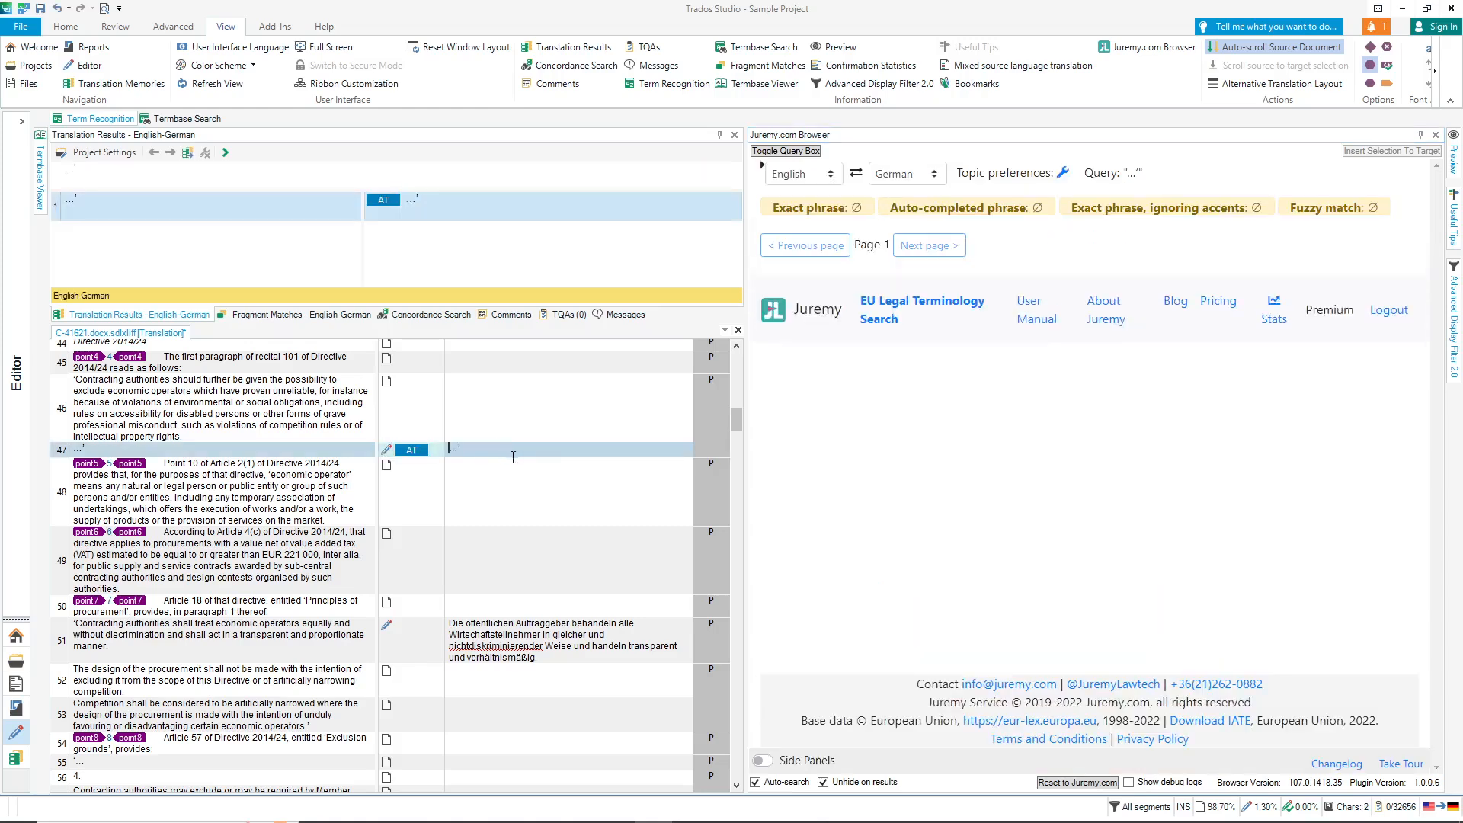
{"action": "left_click", "coordinate": [473, 473]}
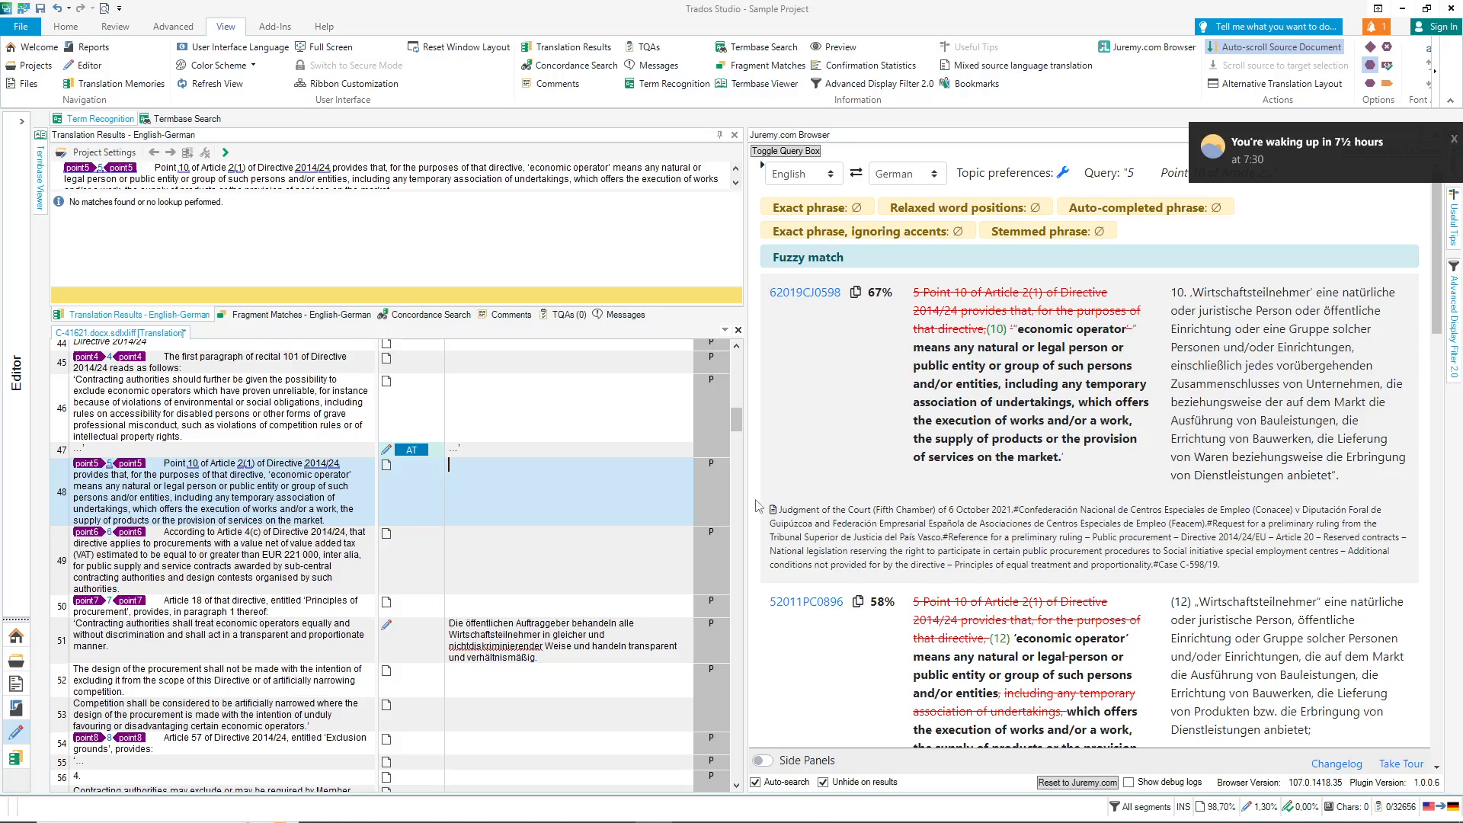
- In the side panels of the widened Juremy.com pane, exclude and re-include the Case-law sources and set the result order to Date
{"action": "left_click_drag", "start_coordinate": [746, 507], "coordinate": [654, 507]}
{"action": "left_click", "coordinate": [671, 760]}
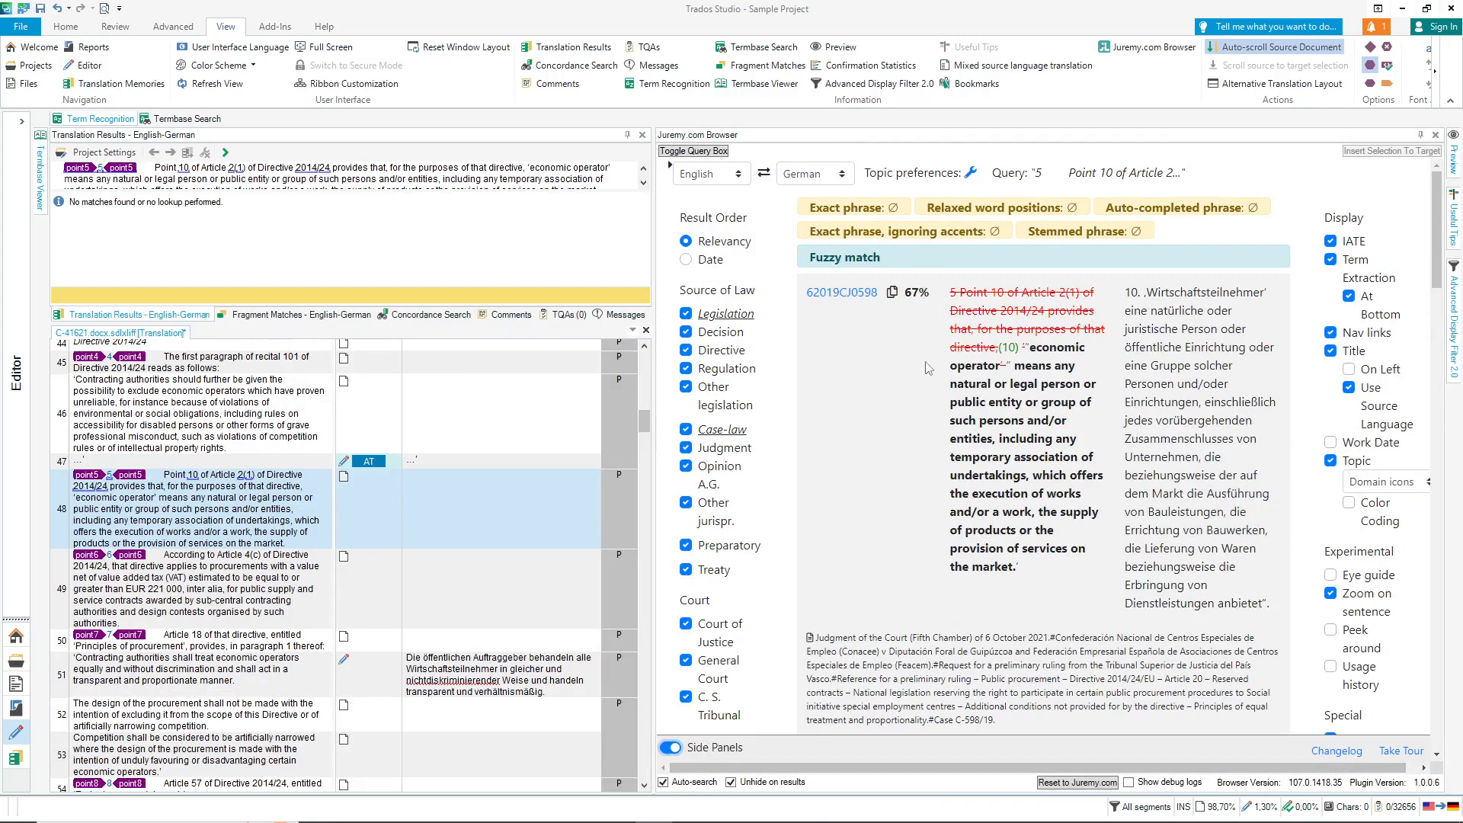
{"action": "left_click", "coordinate": [686, 429]}
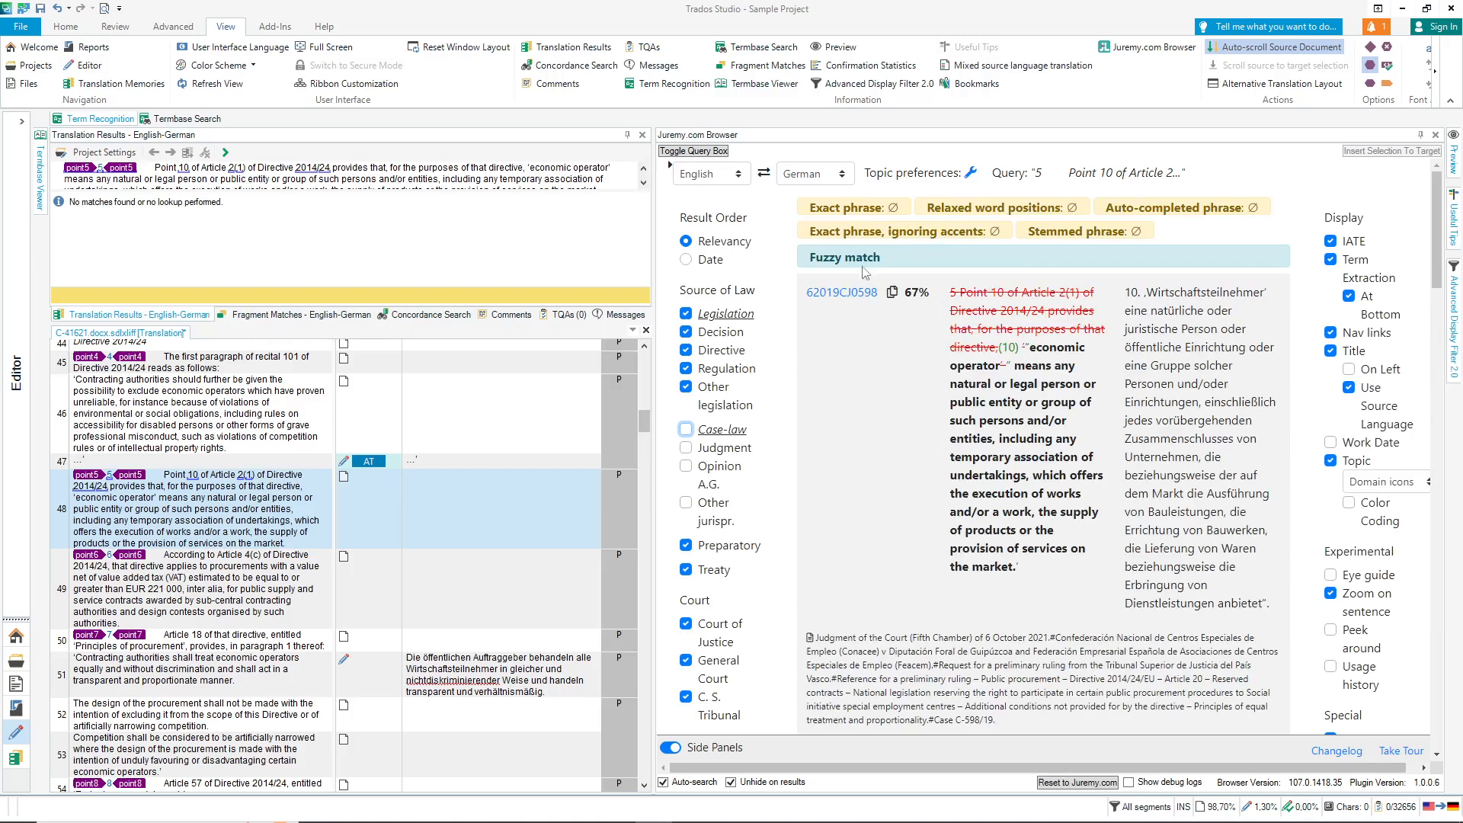
{"action": "left_click", "coordinate": [690, 433]}
{"action": "left_click", "coordinate": [686, 260]}
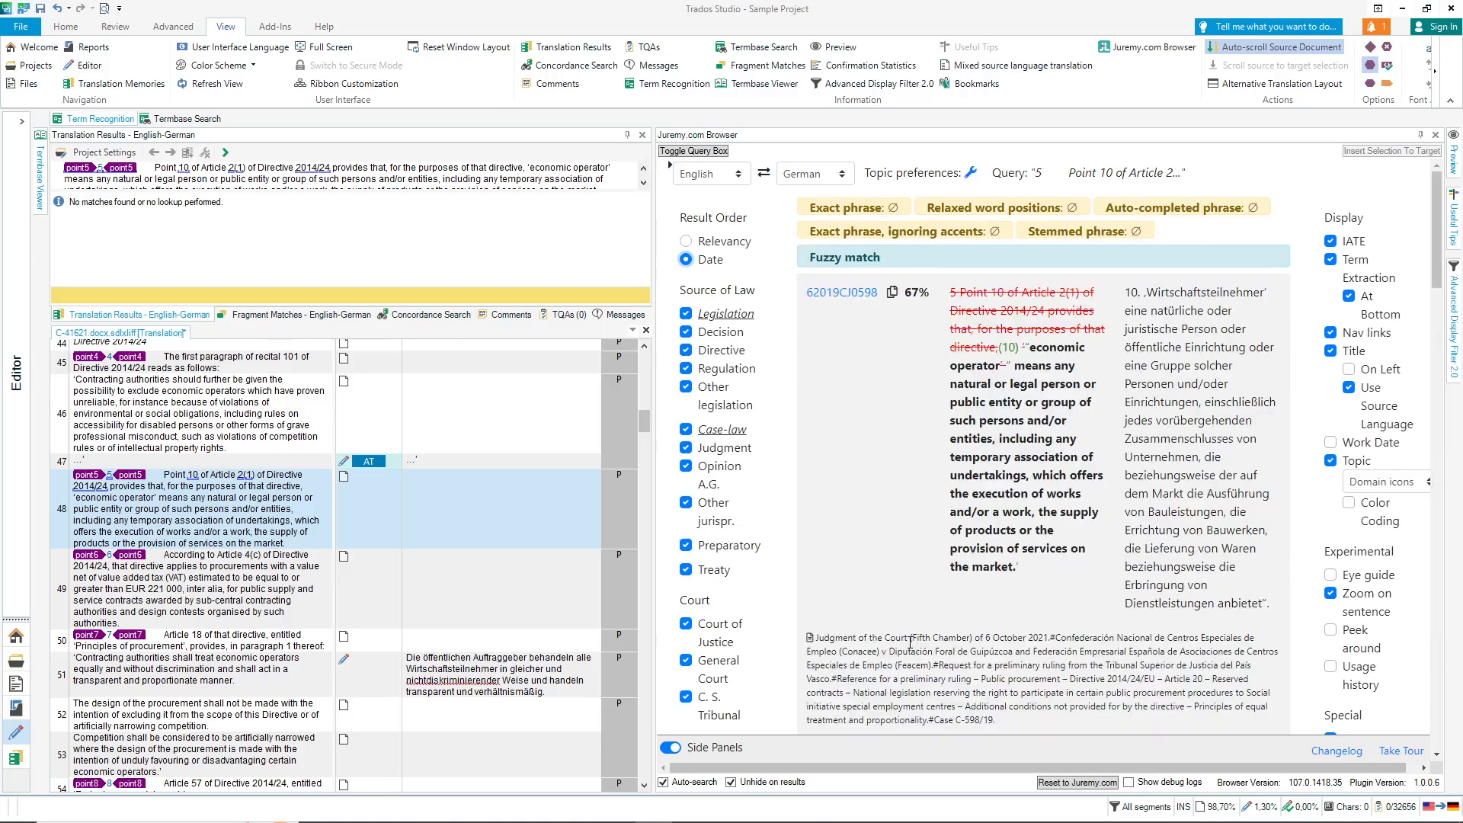
- Hide the side panels and narrow the Juremy.com Browser pane to give the editor more width
{"action": "left_click", "coordinate": [671, 747]}
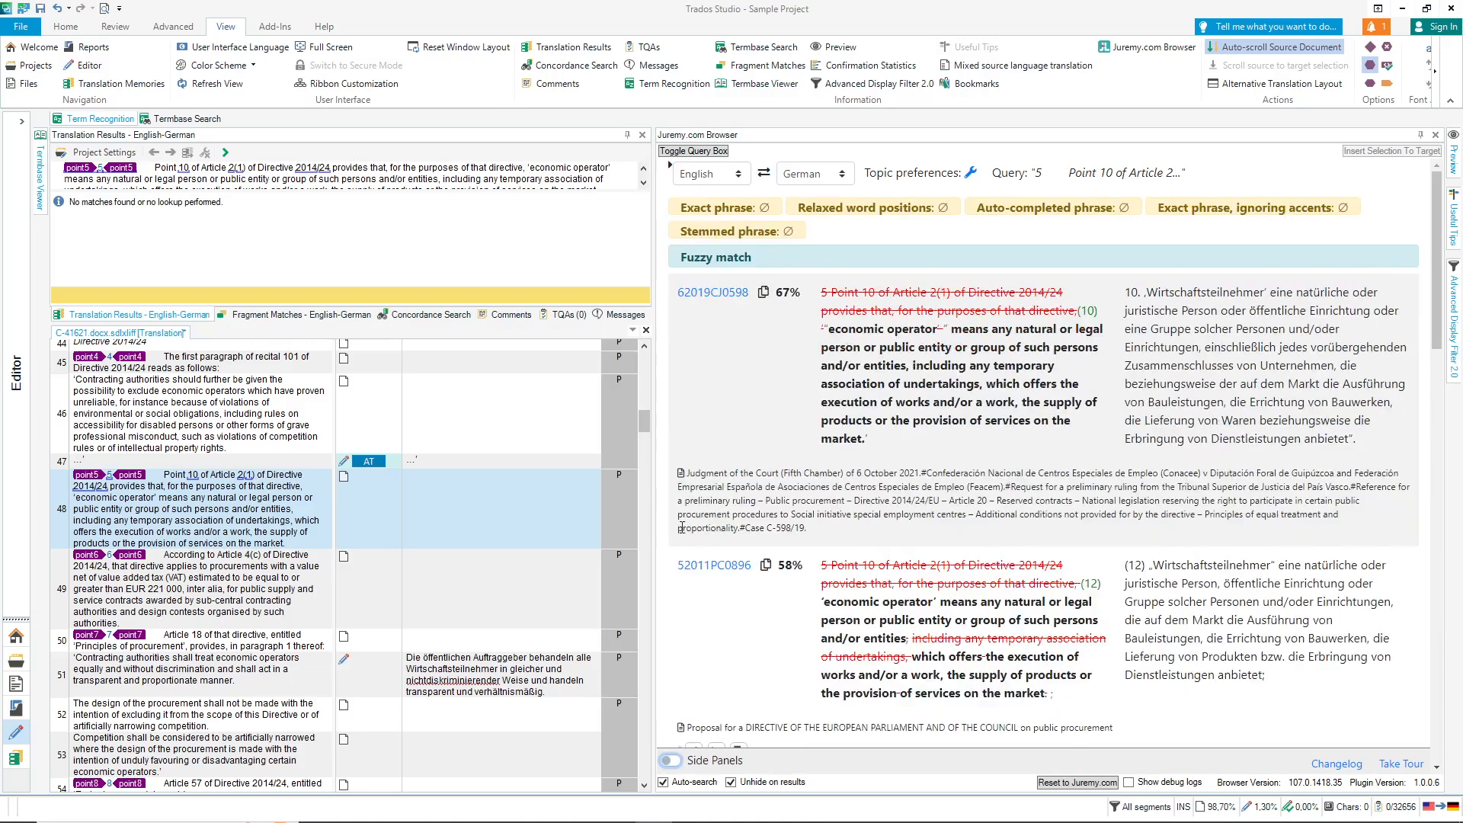
{"action": "left_click_drag", "start_coordinate": [652, 527], "coordinate": [924, 517]}
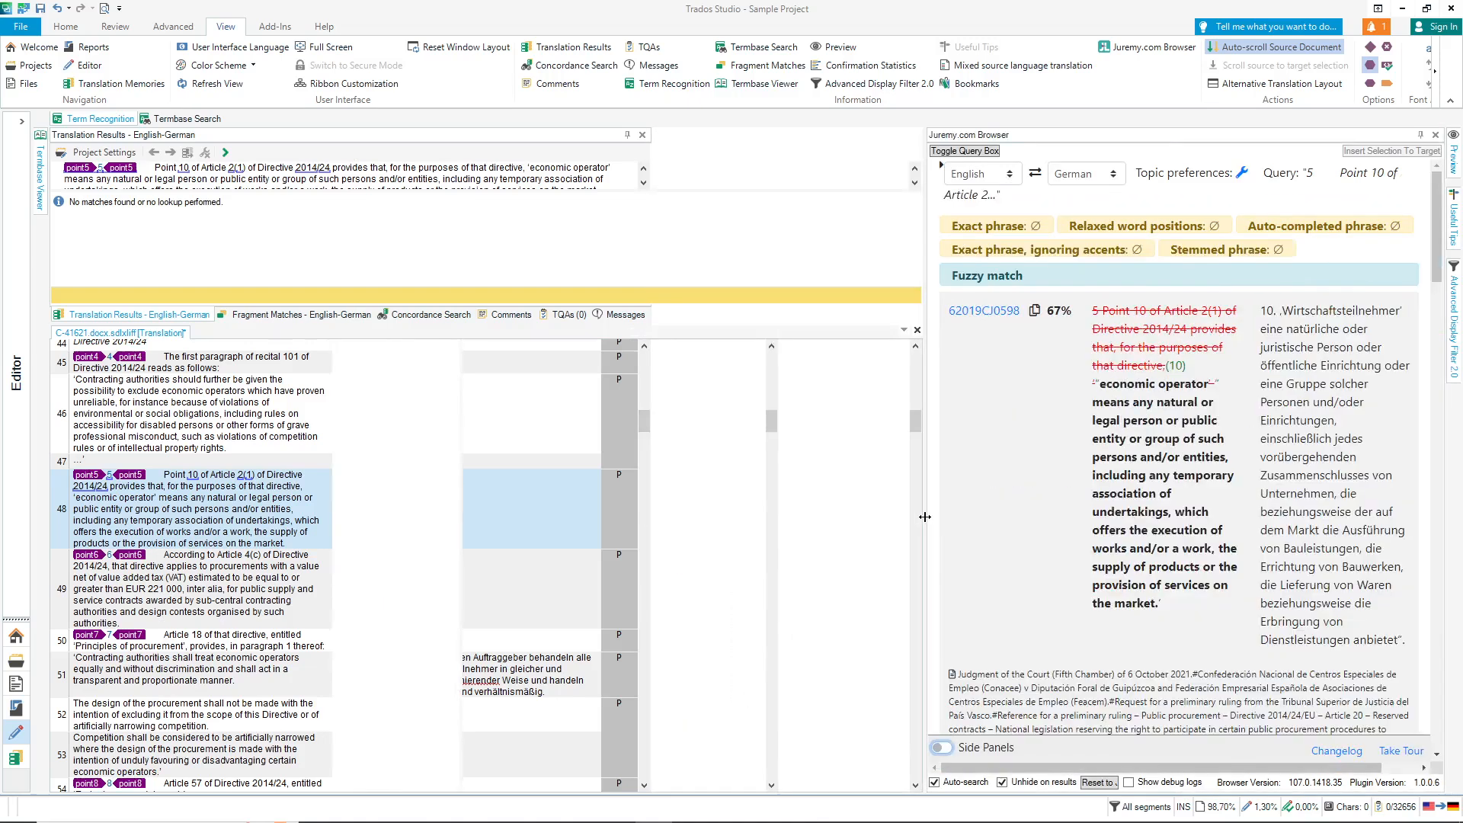